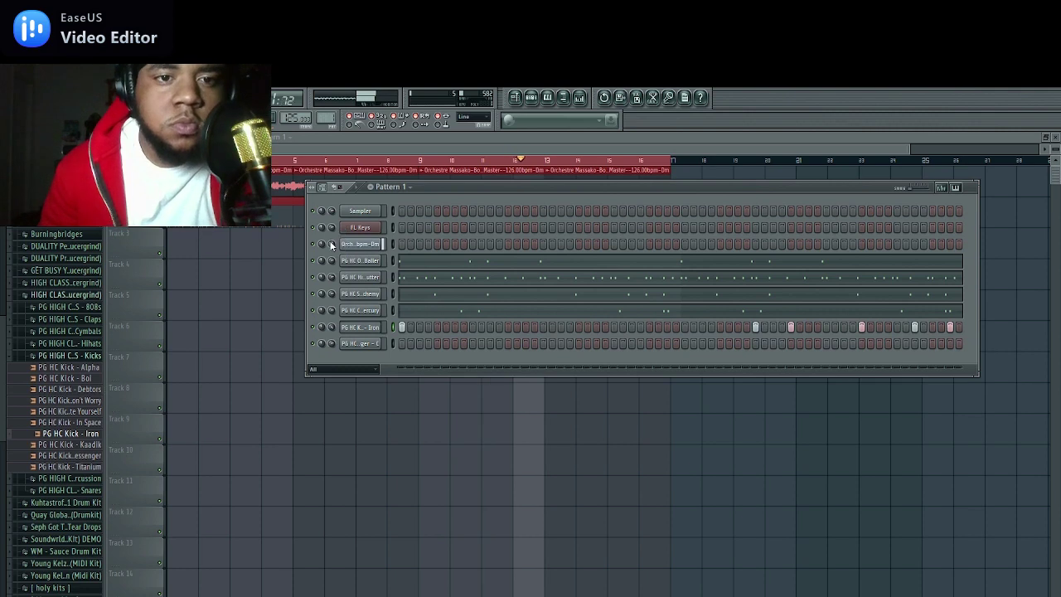
key("space")
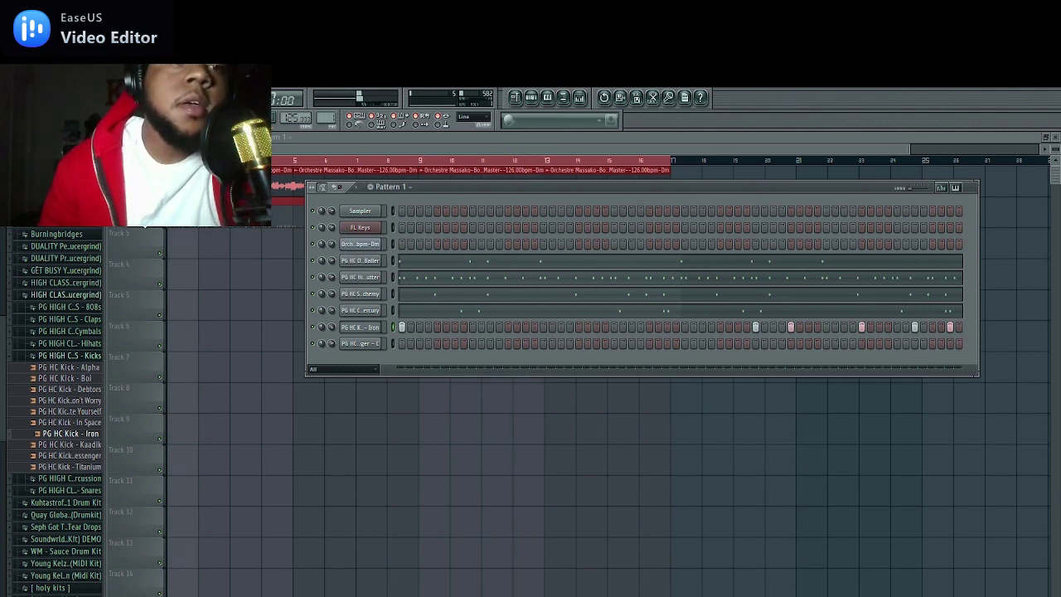
key("F6")
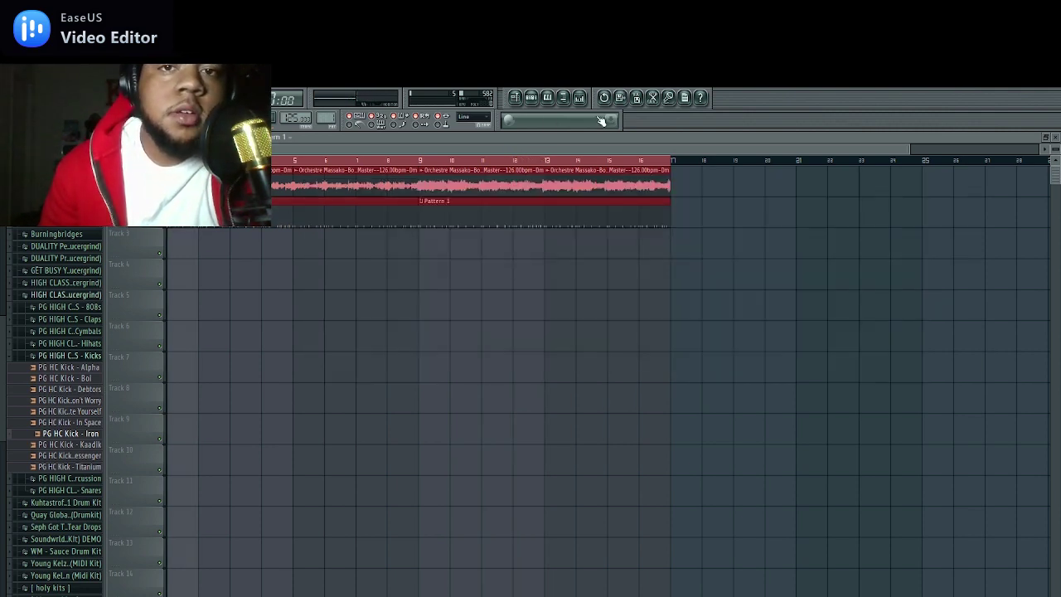
left_click(531, 98)
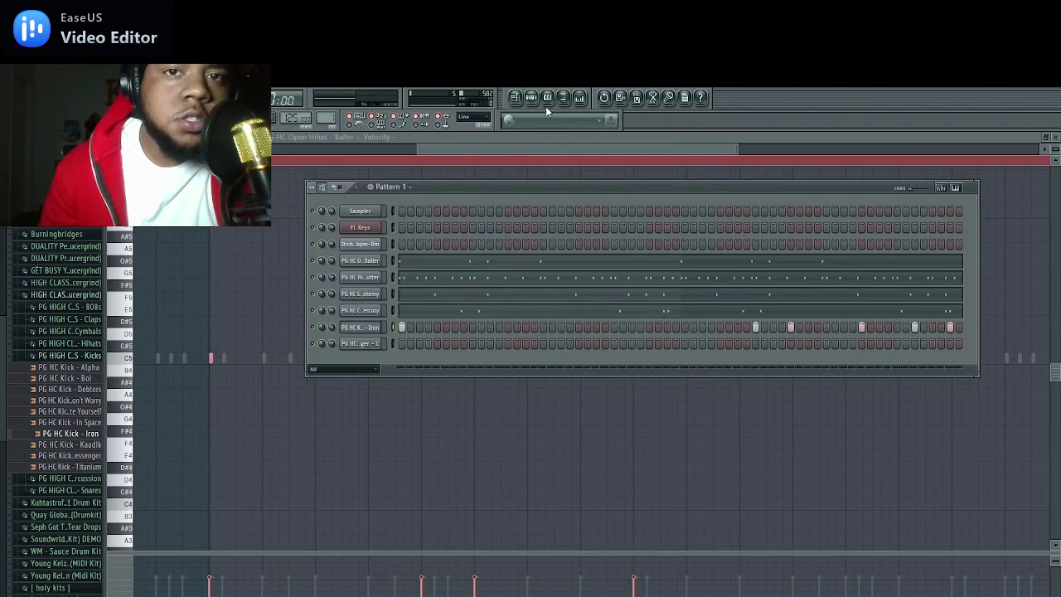
left_click(515, 98)
left_click(531, 97)
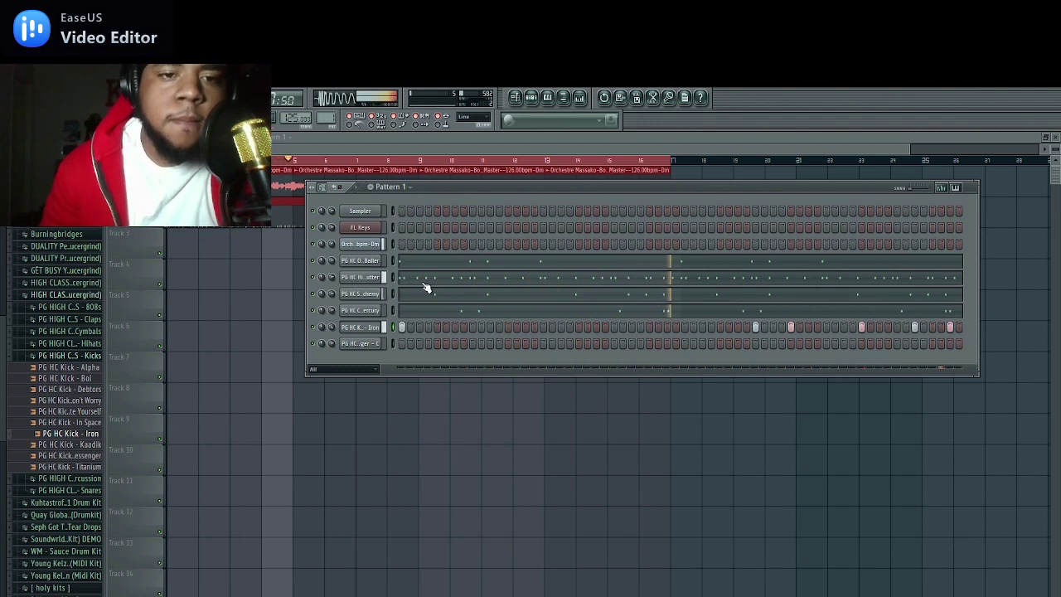
Send the PG HC Kick - Iron steps to the piano roll and duplicate the notes into the following section
key("space")
right_click(378, 327)
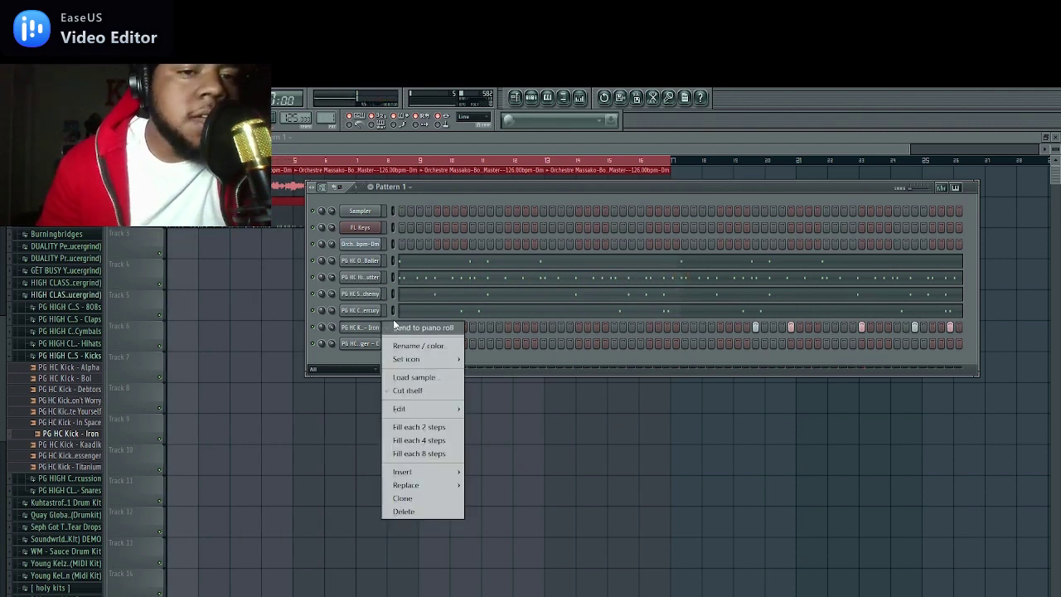
left_click(421, 327)
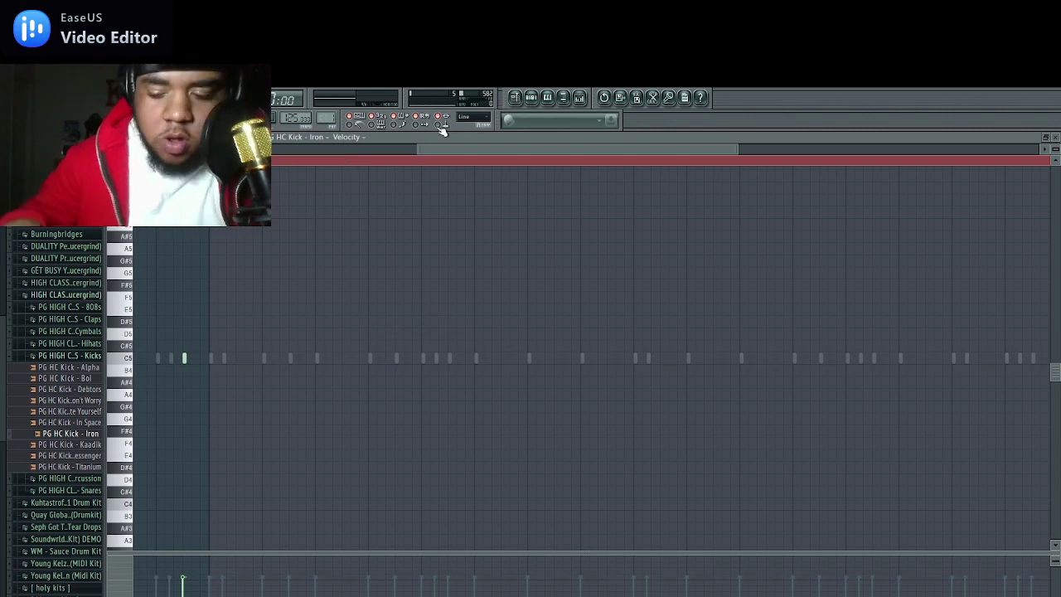
key("ctrl+Left")
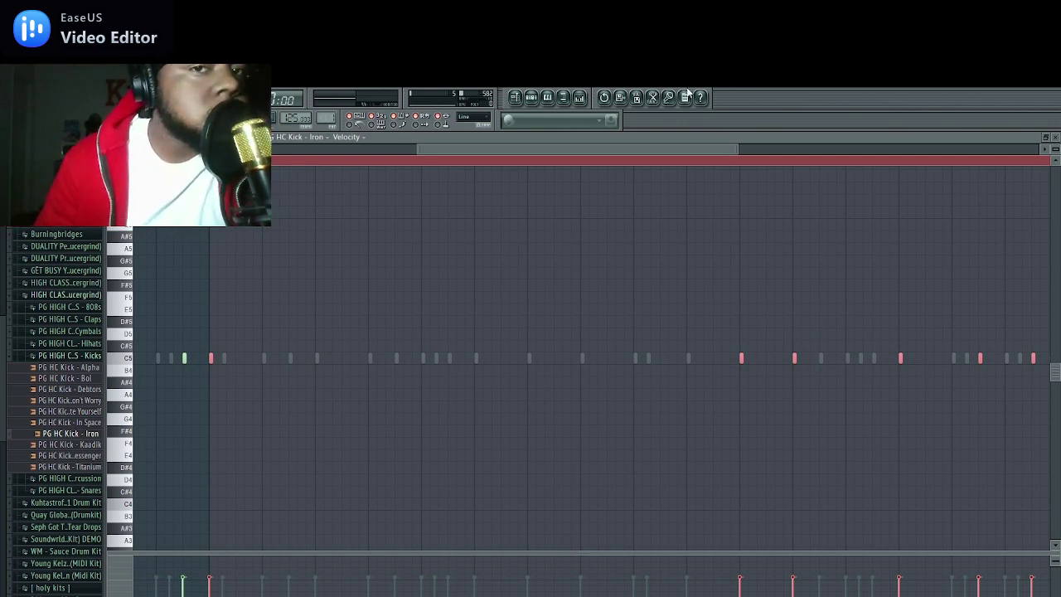
Return to the channel rack and open the PG HC 808 - Danger - C channel in the piano roll
left_click(514, 96)
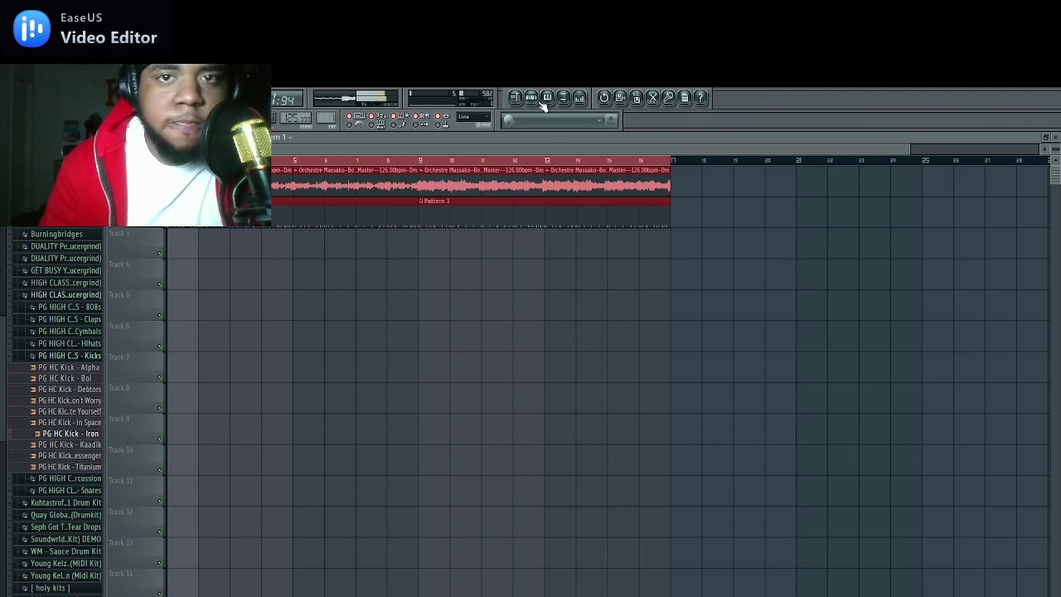
left_click(536, 101)
left_click(516, 100)
left_click(517, 99)
left_click(527, 98)
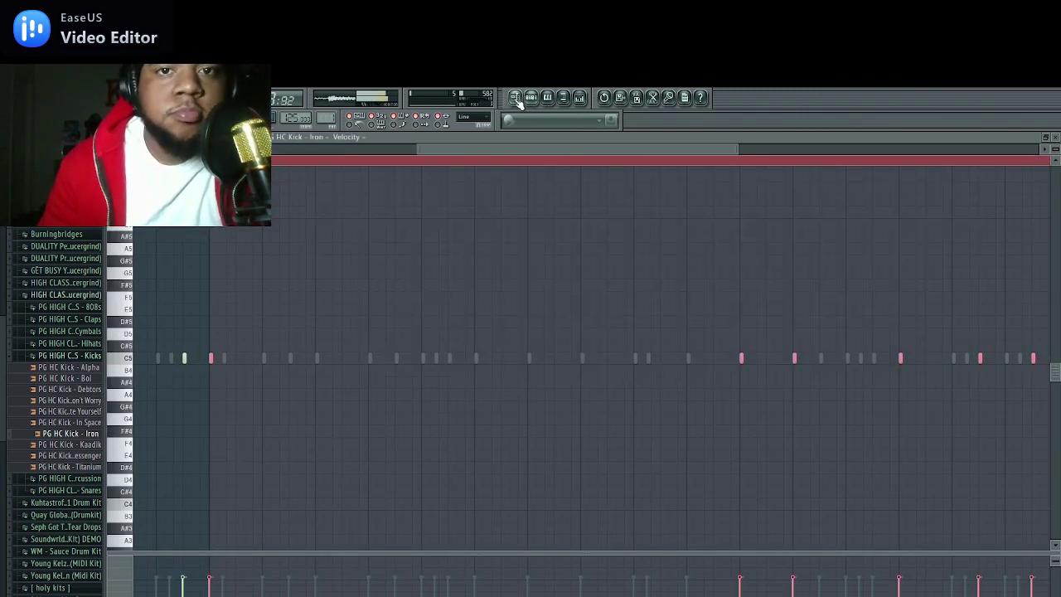
left_click(516, 101)
left_click(529, 98)
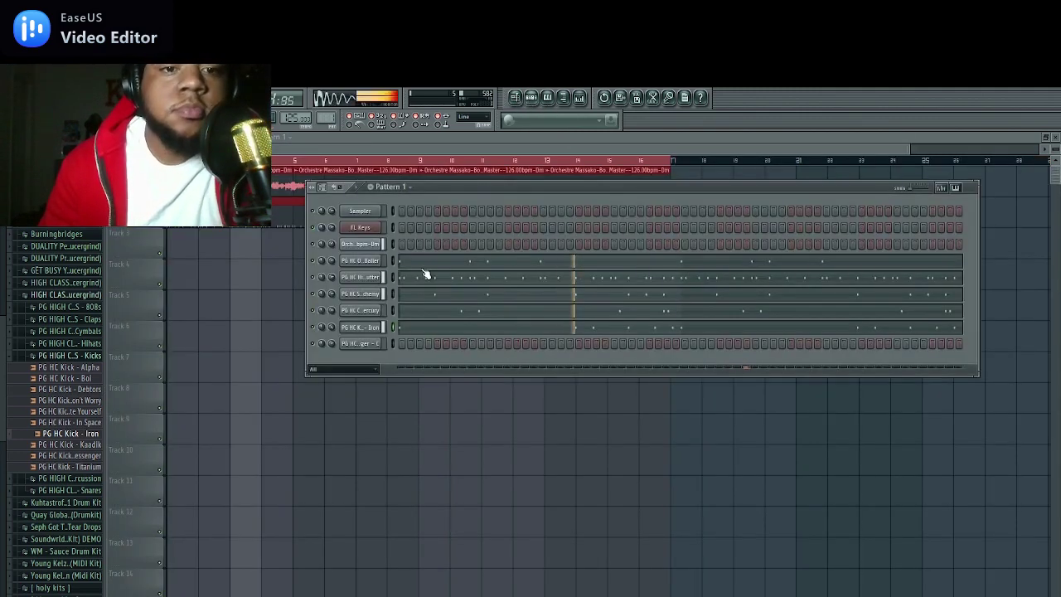
right_click(377, 339)
left_click(392, 344)
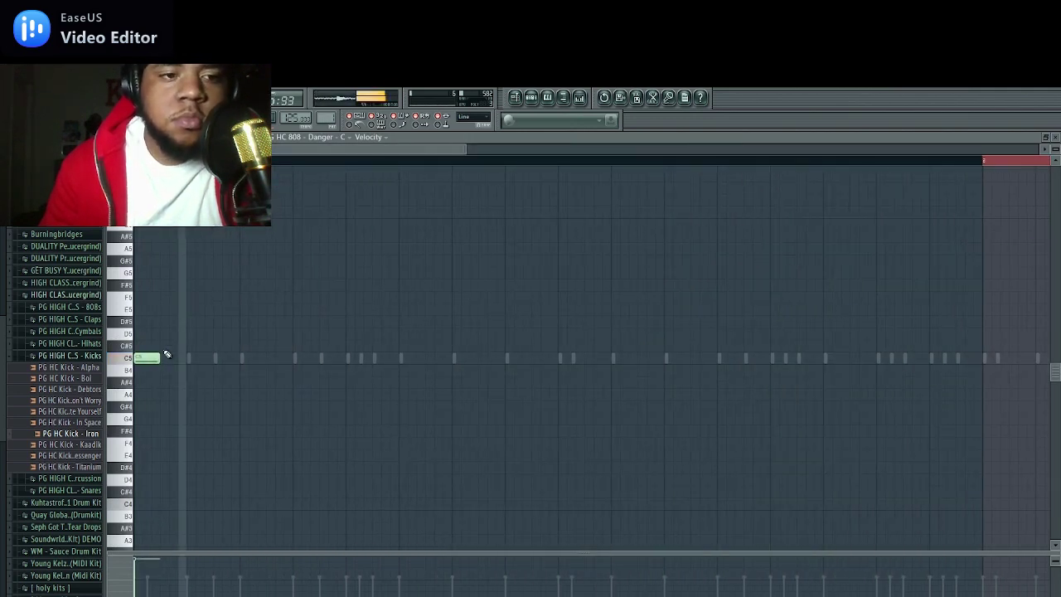
Place 808 notes on C5 at six kick positions across the first section of the pattern
left_click(300, 358)
left_click(511, 357)
left_click(565, 357)
left_click_drag(568, 359, 564, 361)
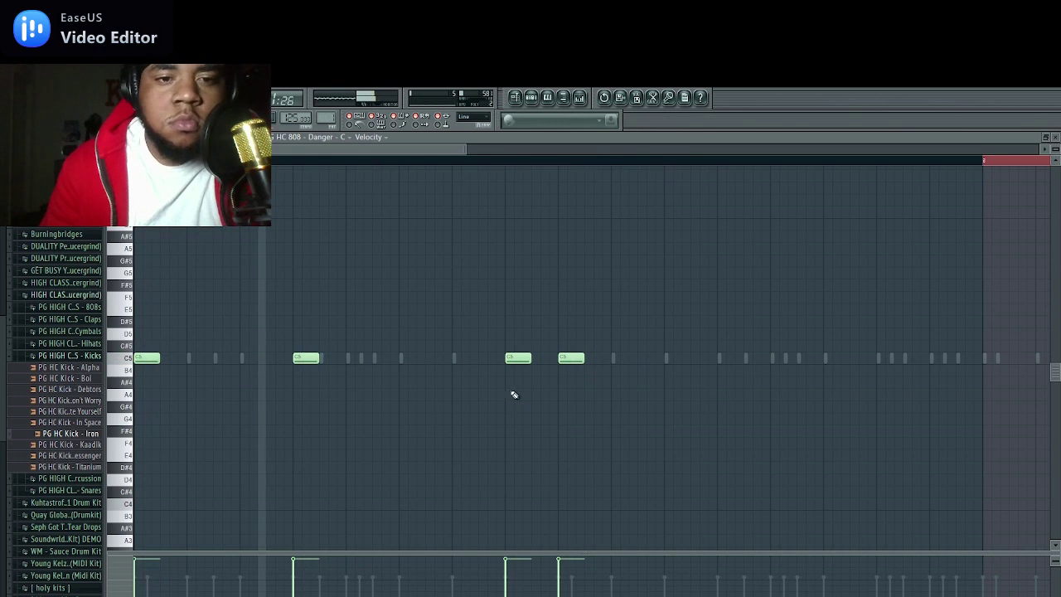
left_click(428, 360)
right_click(428, 359)
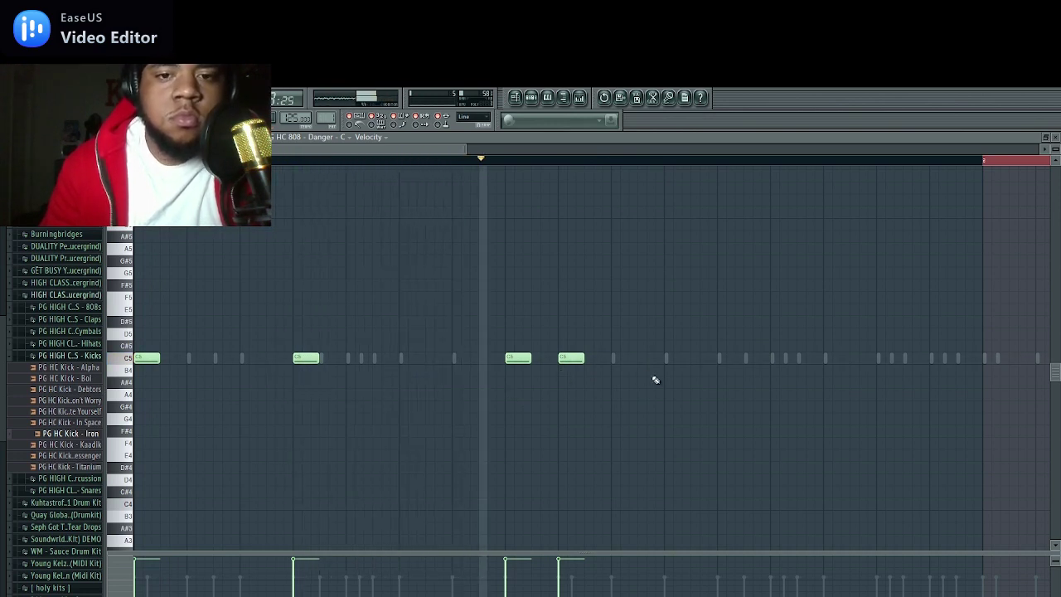
left_click(723, 360)
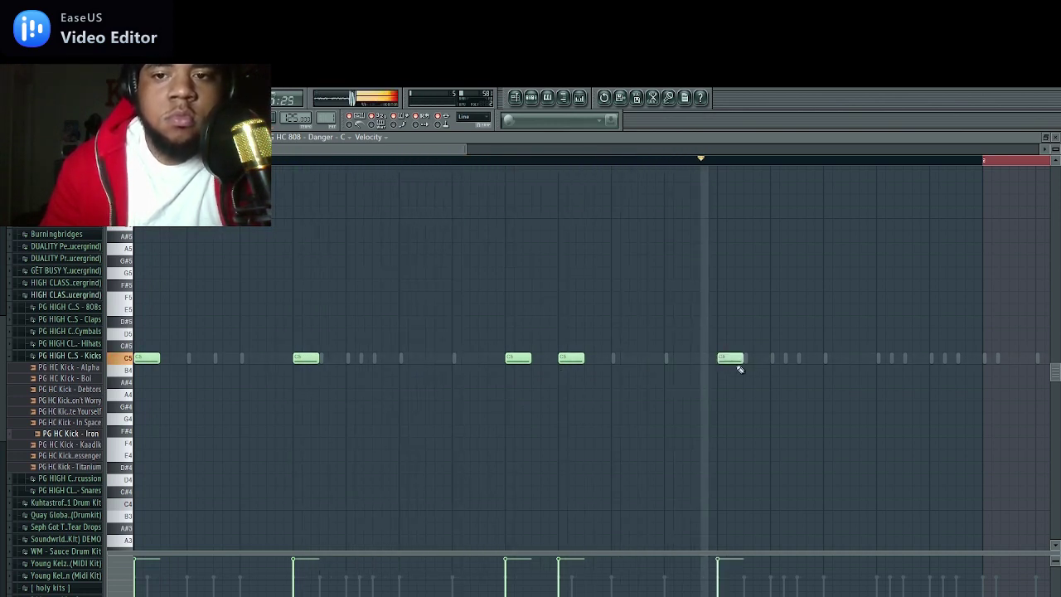
left_click(829, 359)
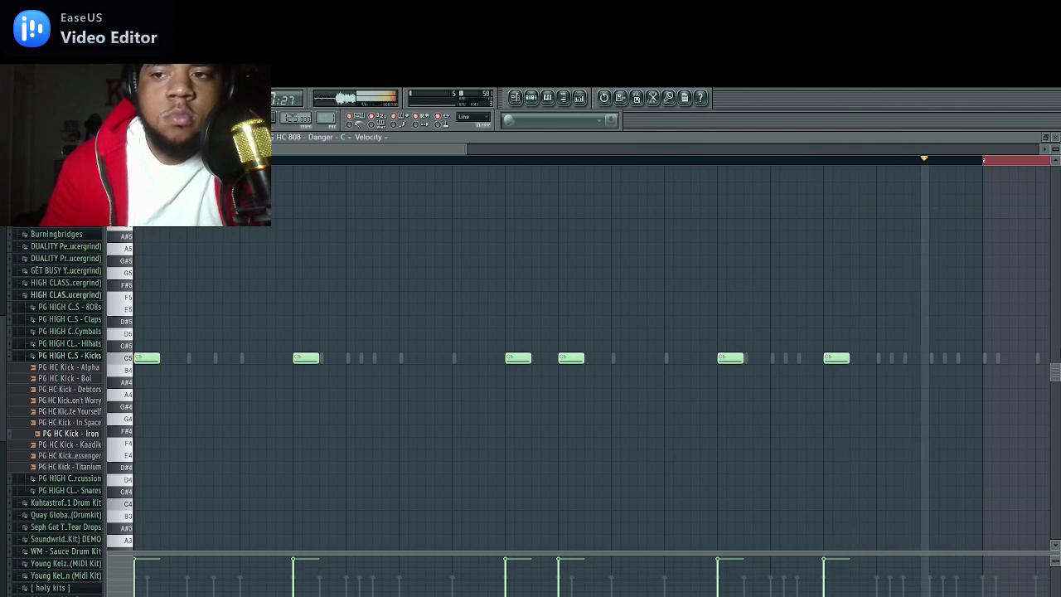
Add an end note at the section boundary, extend all 808 notes to meet the next one, and delete the end note
left_click(986, 359)
key("ctrl+l")
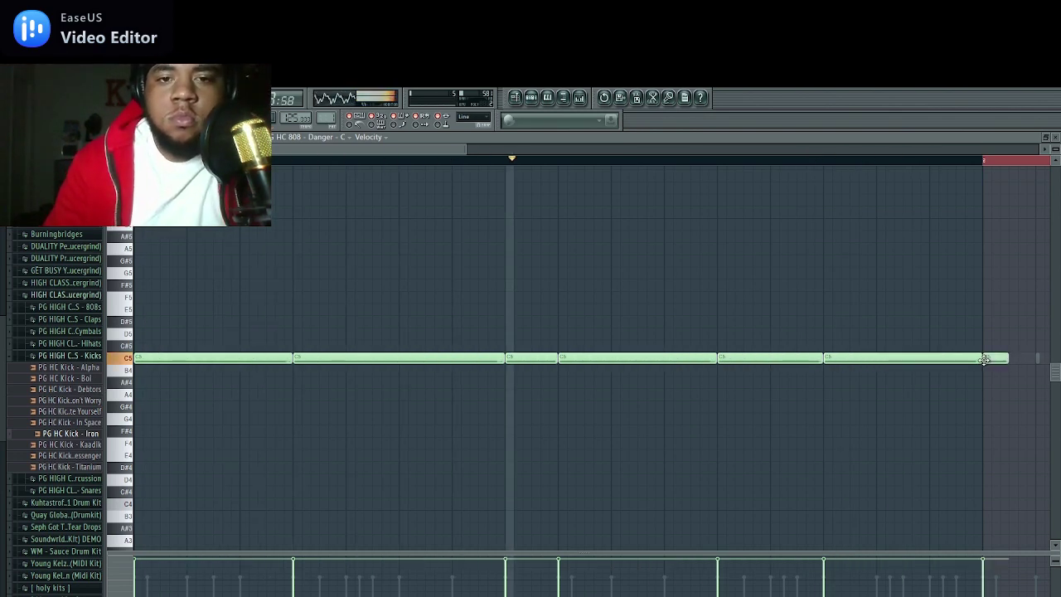
right_click(999, 359)
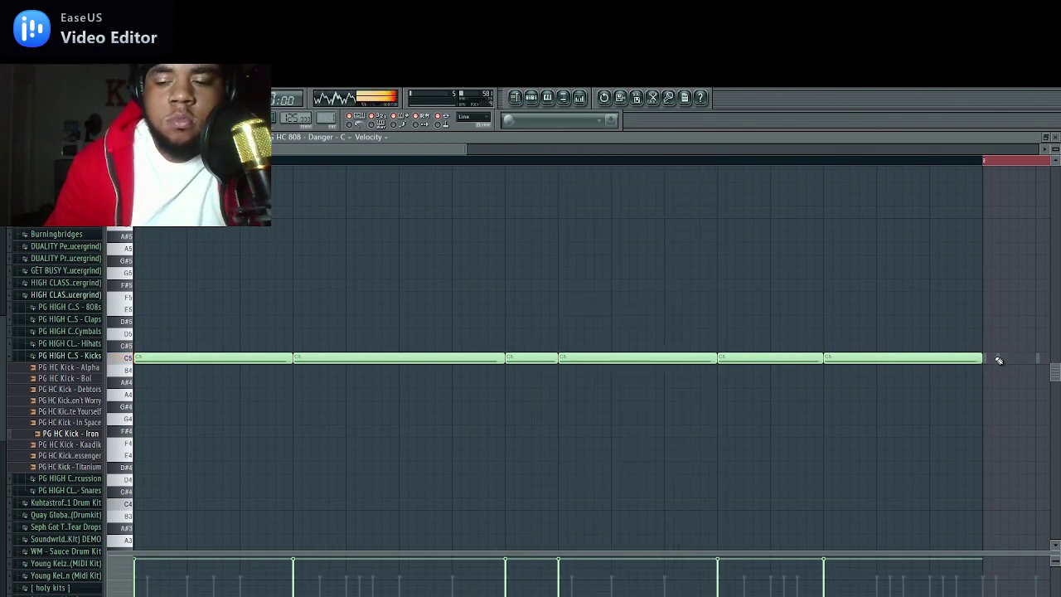
Try transposing the 808 notes up one octave to C6 and reopen the 808 channel's piano roll
key("ctrl+Up")
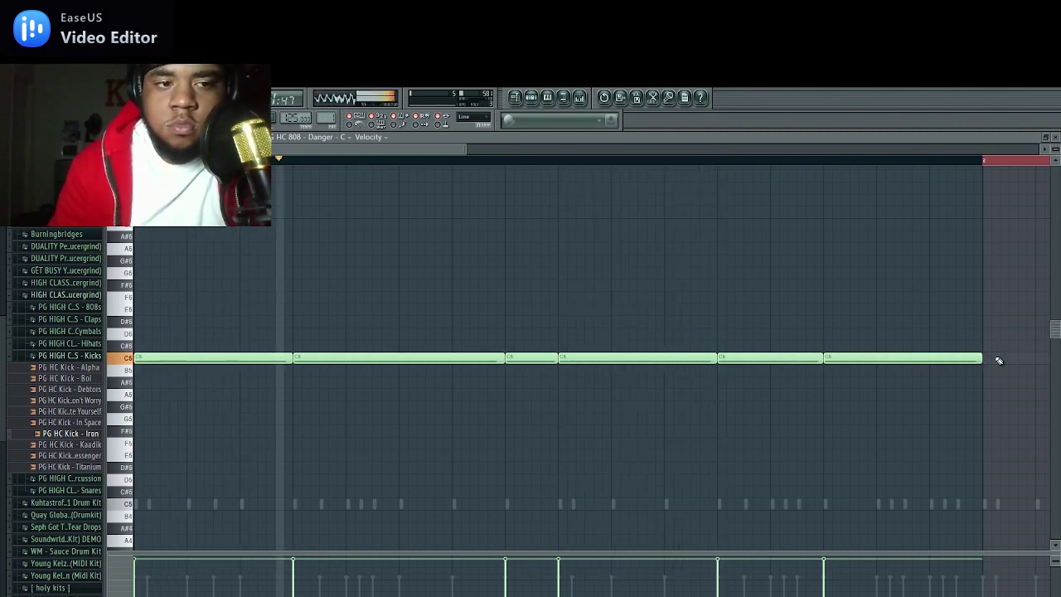
left_click(531, 98)
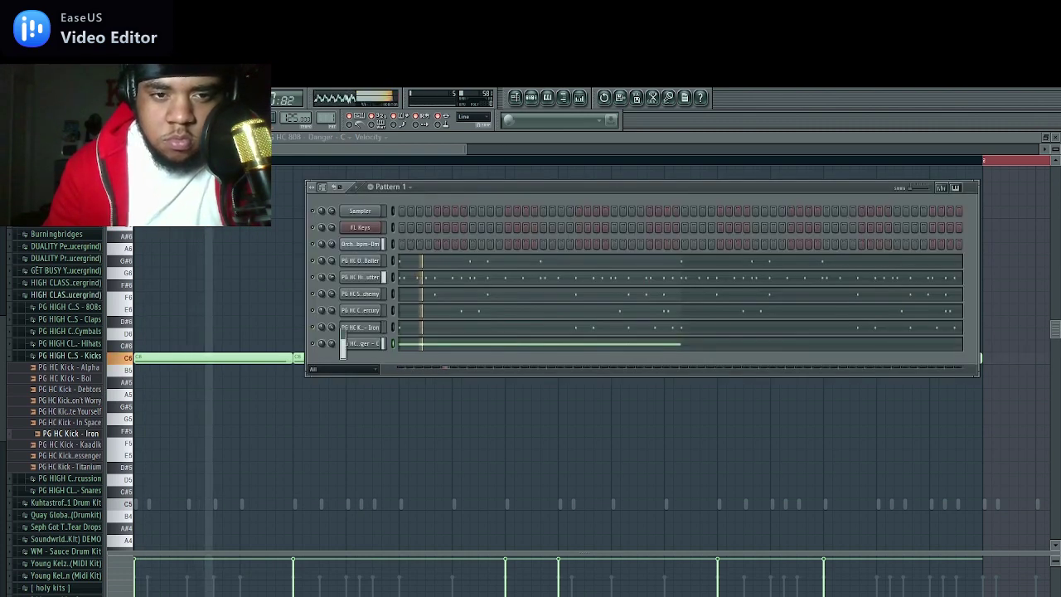
left_click(421, 345)
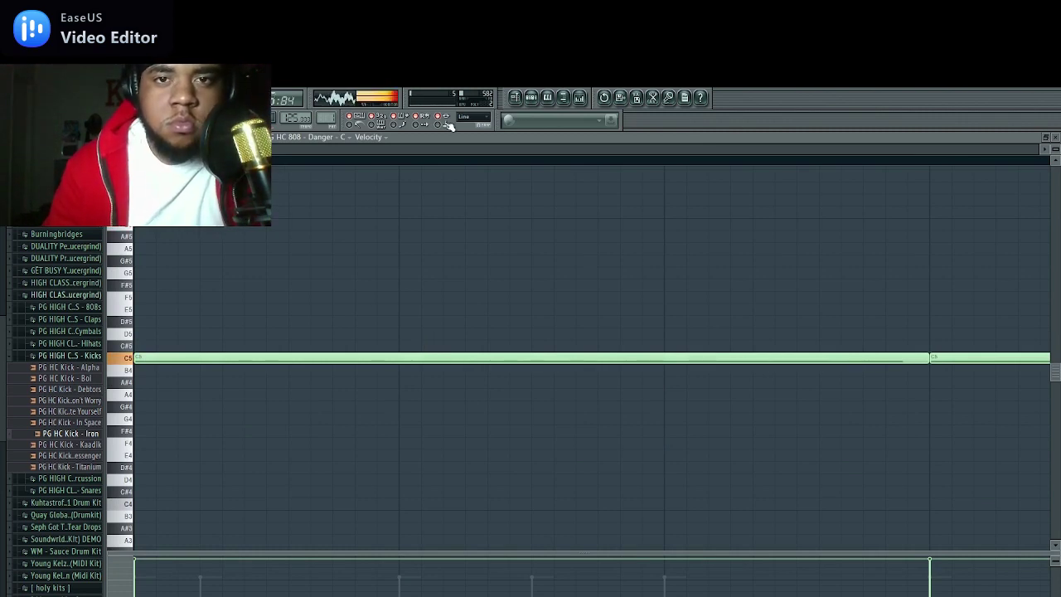
Open the channel settings of the 808 and view its instrument envelope settings
left_click(531, 98)
left_click(361, 343)
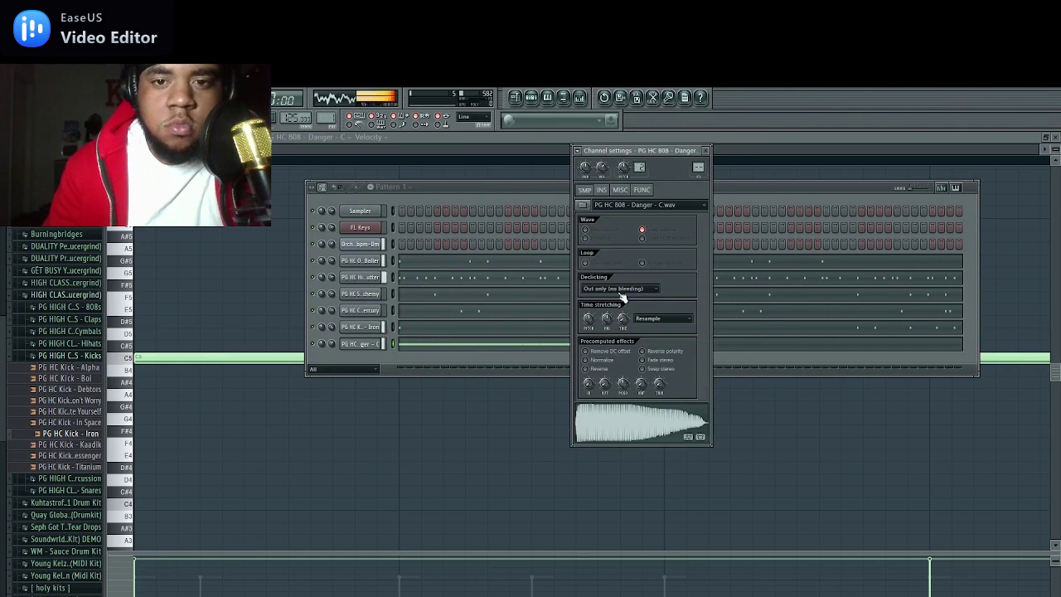
left_click(601, 189)
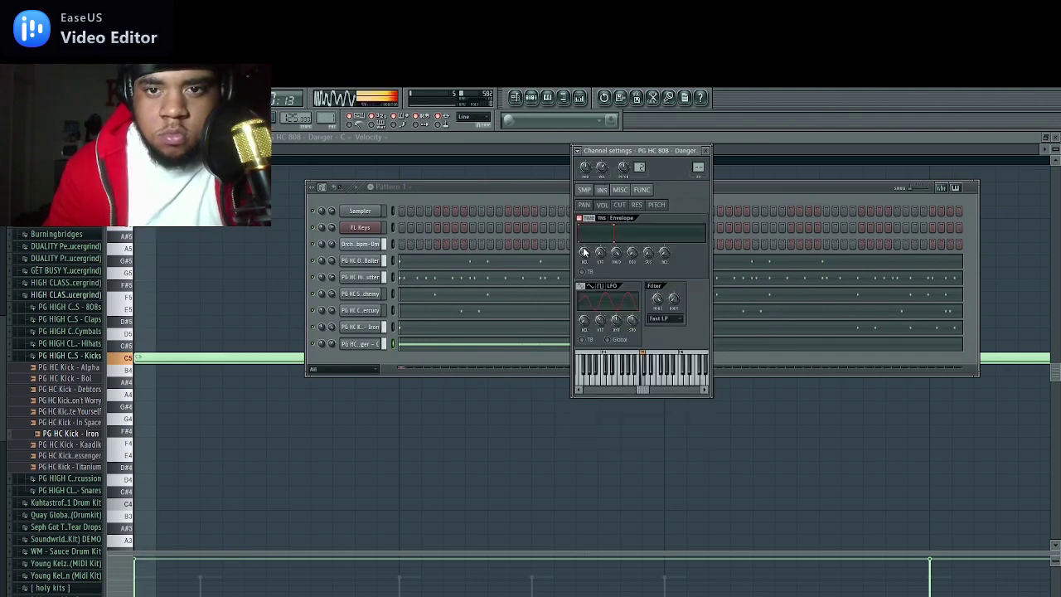
Lengthen the six 808 notes on C5 one by one, making the third note shorter than the others
left_click_drag(184, 149, 682, 177)
key("ctrl+z")
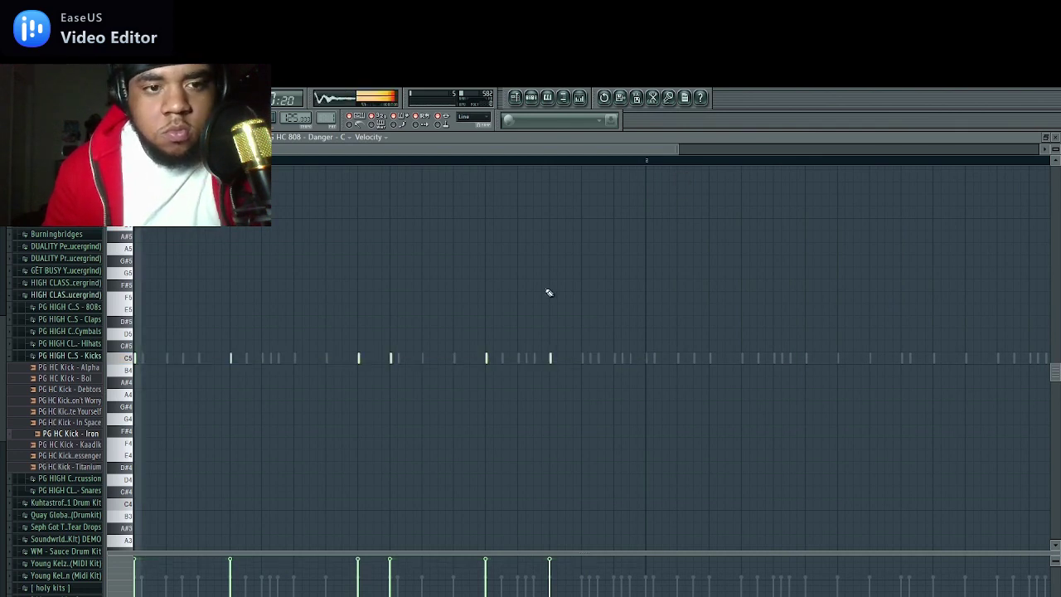
left_click_drag(139, 359, 164, 360)
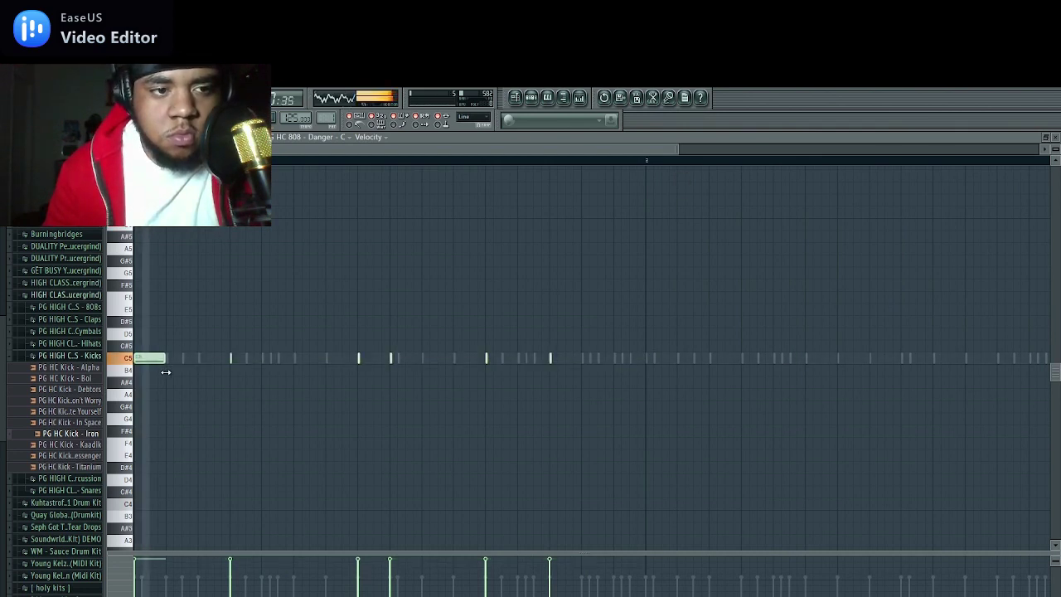
double_click(231, 359)
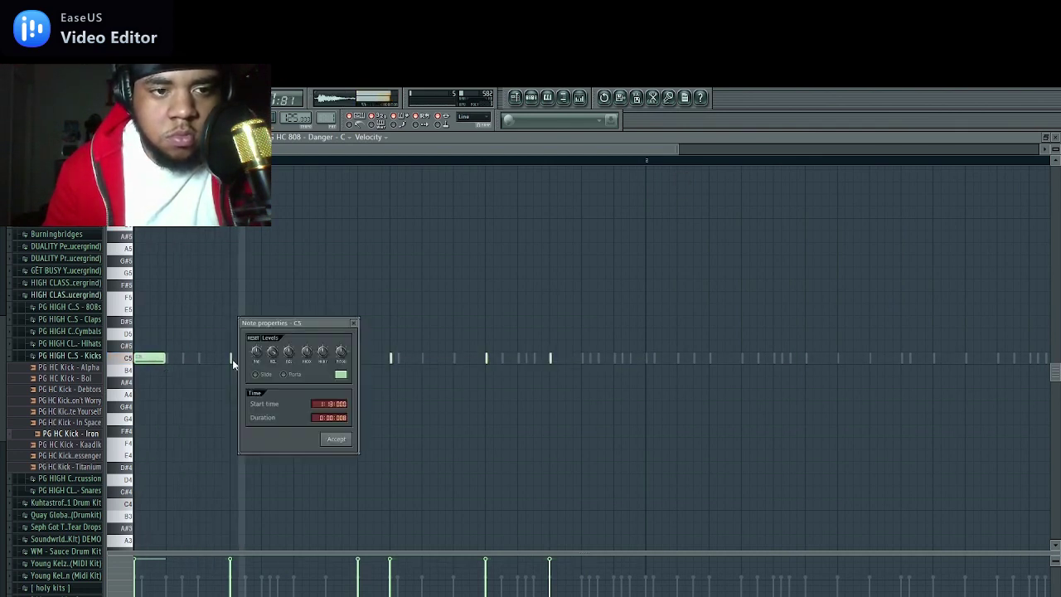
left_click(335, 439)
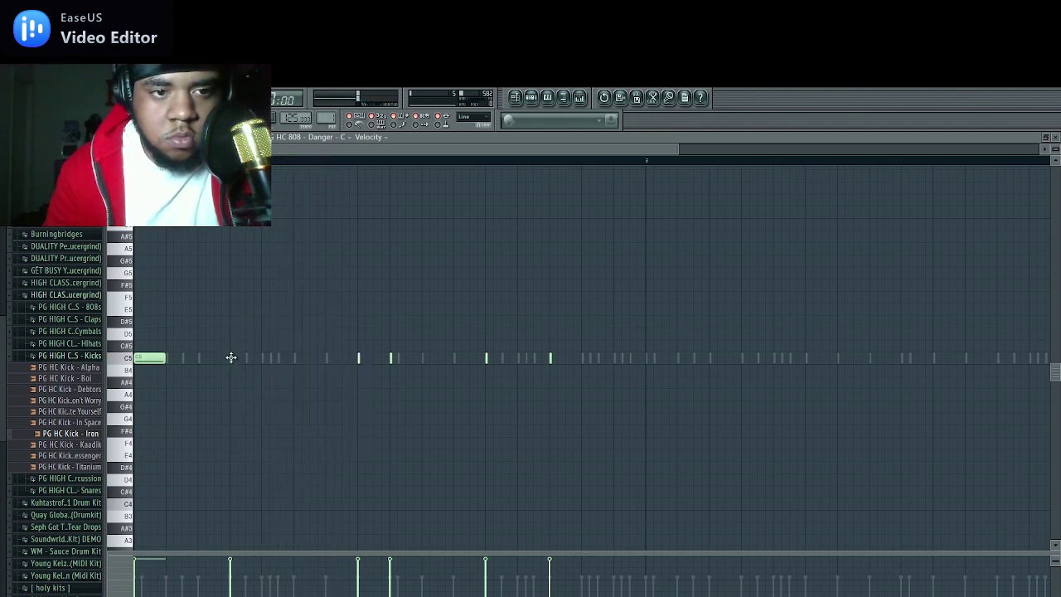
key("space")
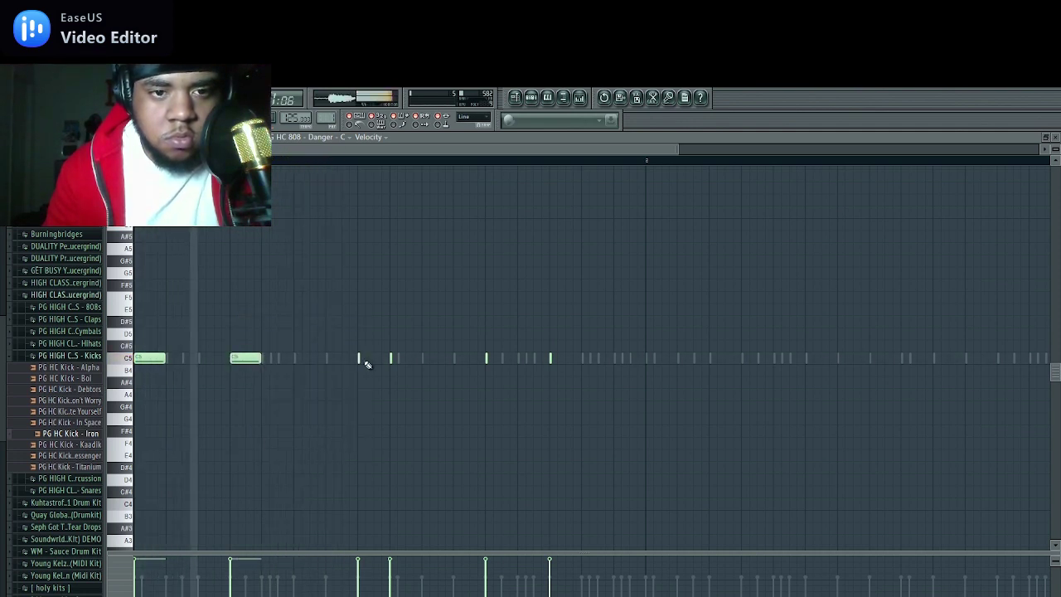
left_click_drag(364, 360, 423, 360)
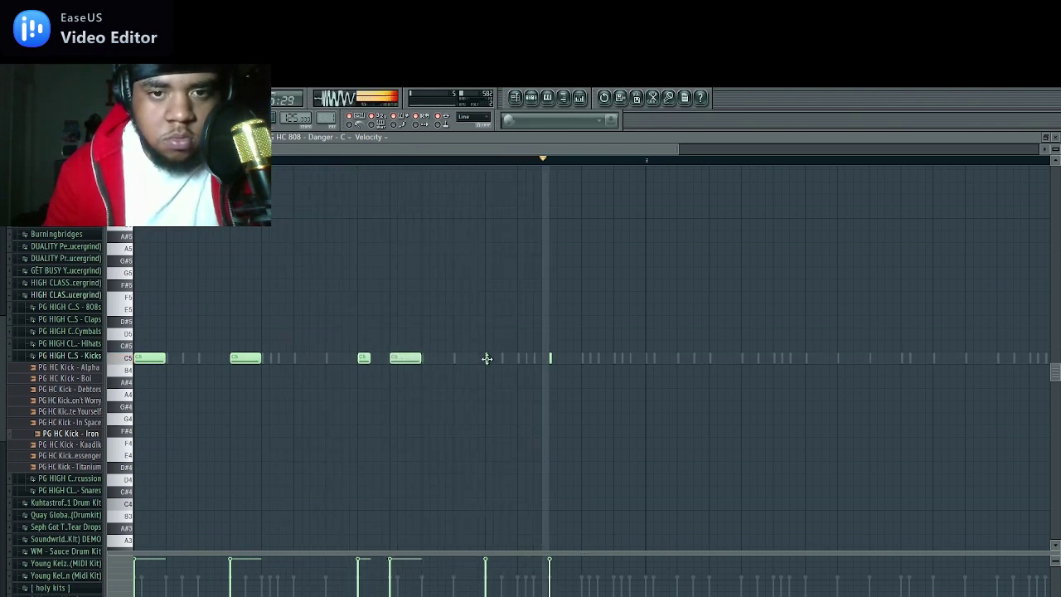
left_click_drag(487, 360, 521, 362)
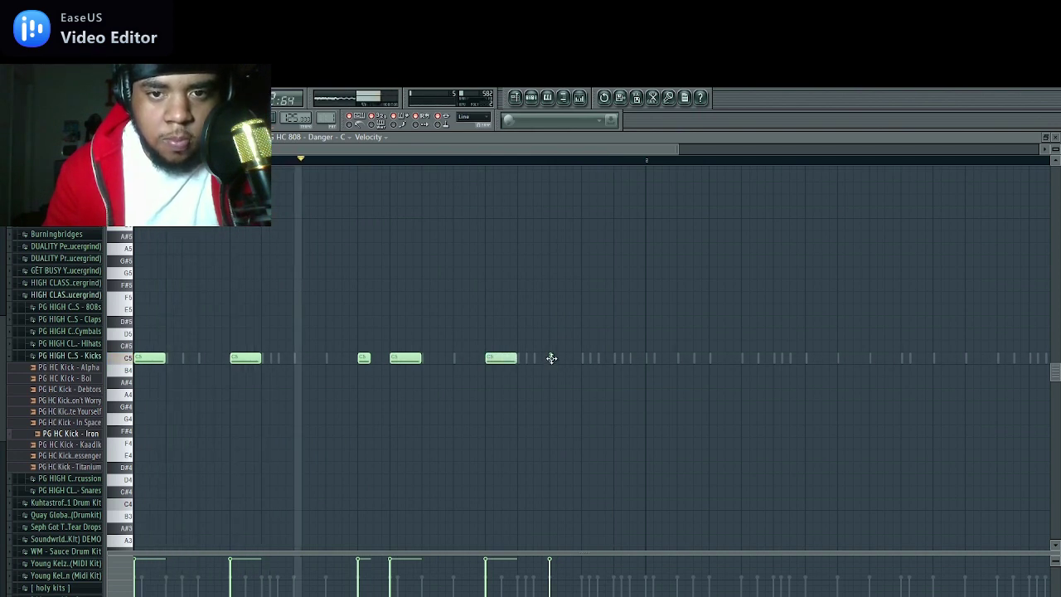
left_click_drag(551, 357, 580, 358)
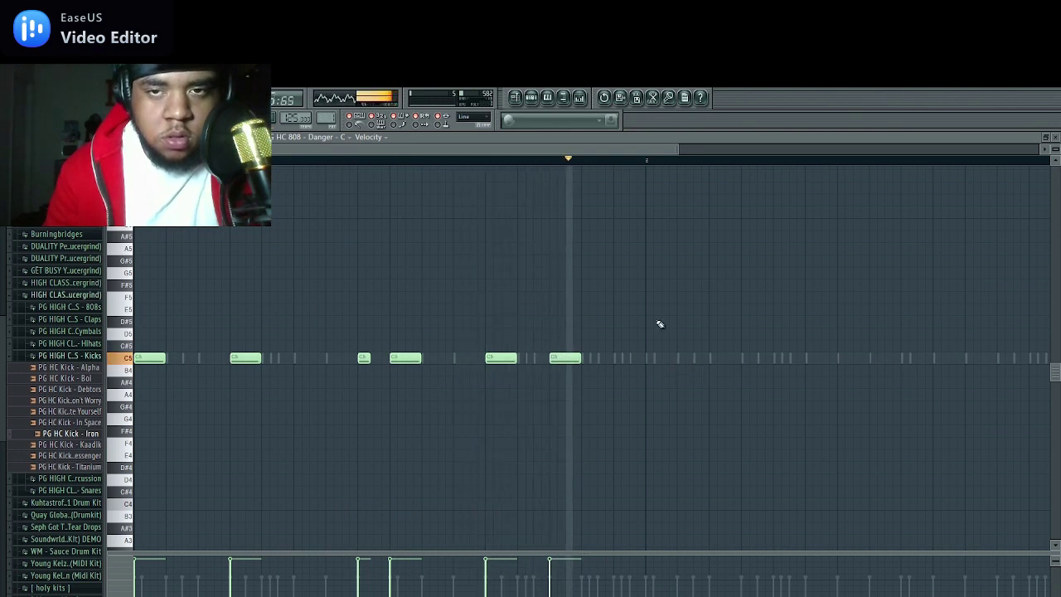
Play back the 808 line, select its first section, and duplicate the six notes into the following section
key("space")
key("space")
left_click_drag(651, 162, 0, 419)
key("ctrl+b")
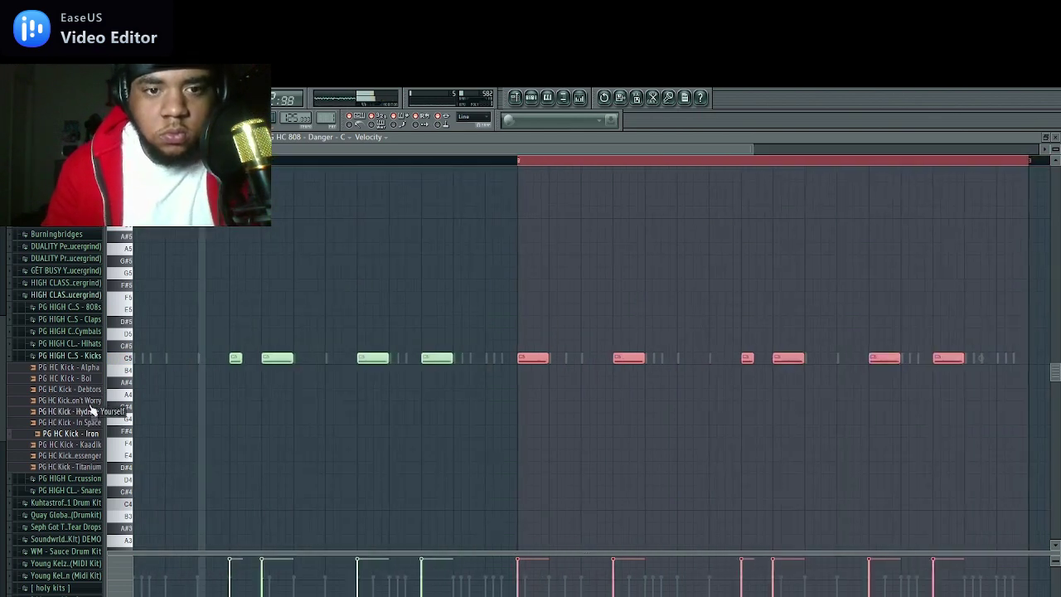
Audition samples in the High Class percussion folder and add PG HC Percussion - Exhausted as a new channel in Pattern 1
left_click(515, 97)
left_click(530, 98)
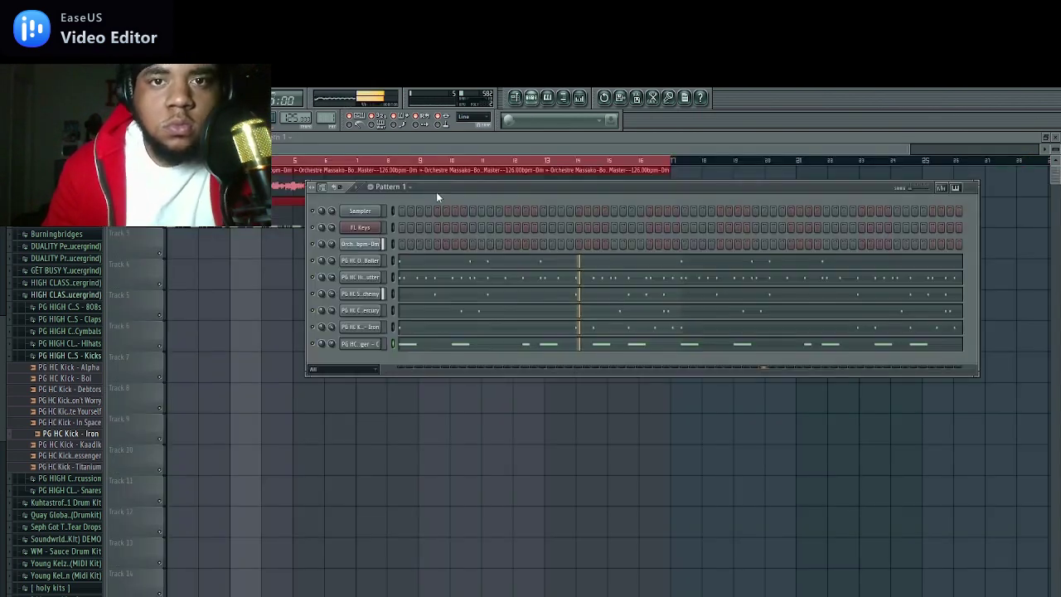
left_click(87, 358)
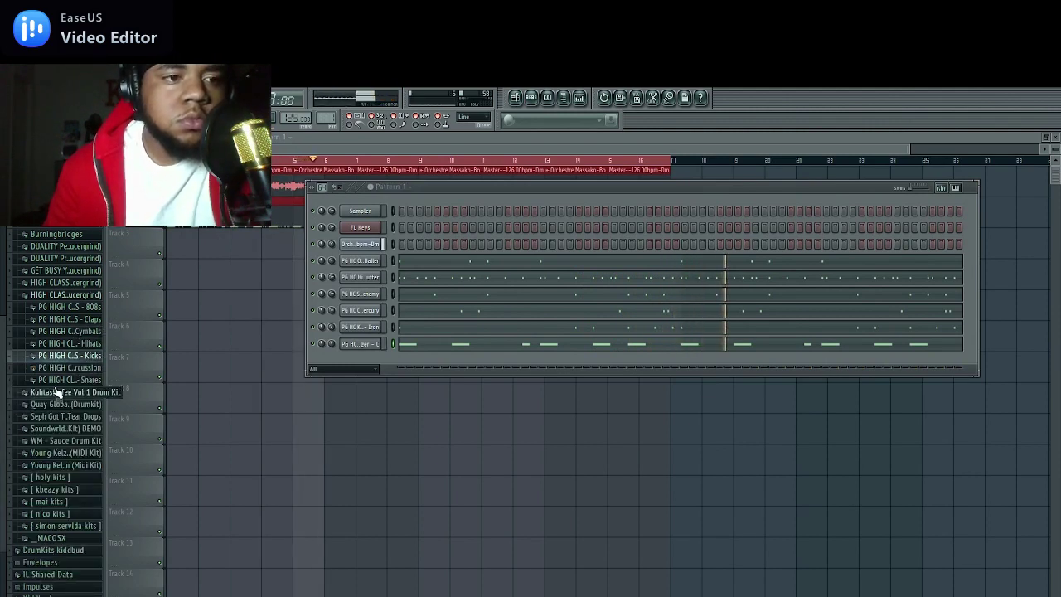
left_click(65, 368)
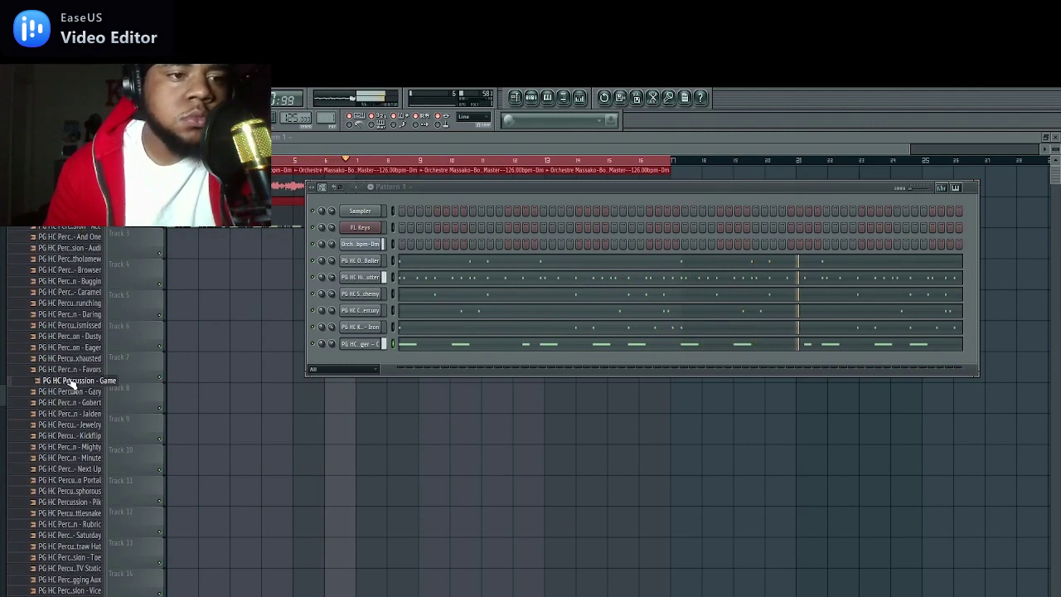
left_click(84, 361)
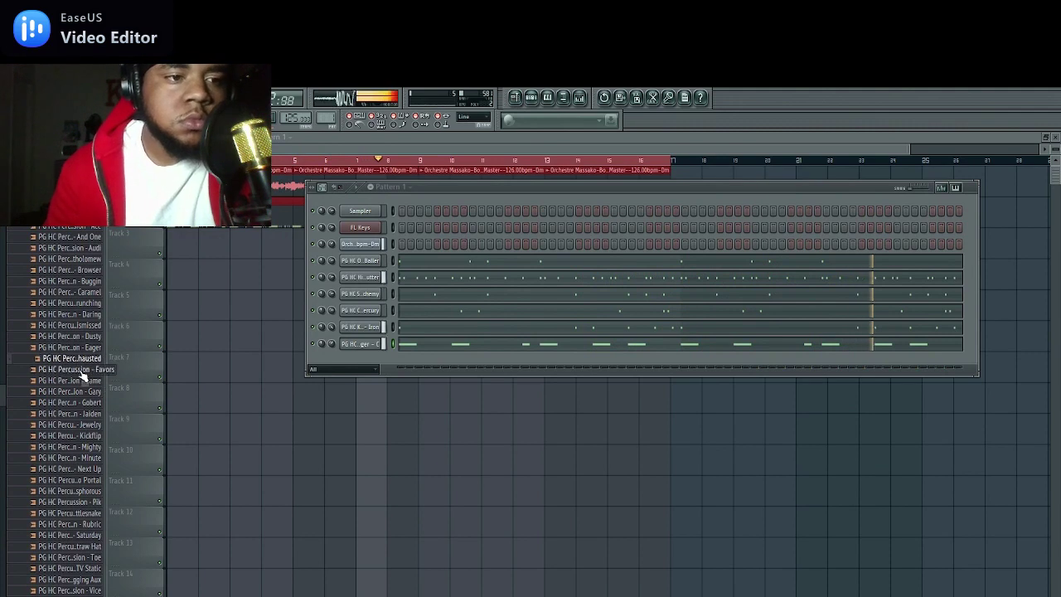
left_click_drag(83, 359, 360, 367)
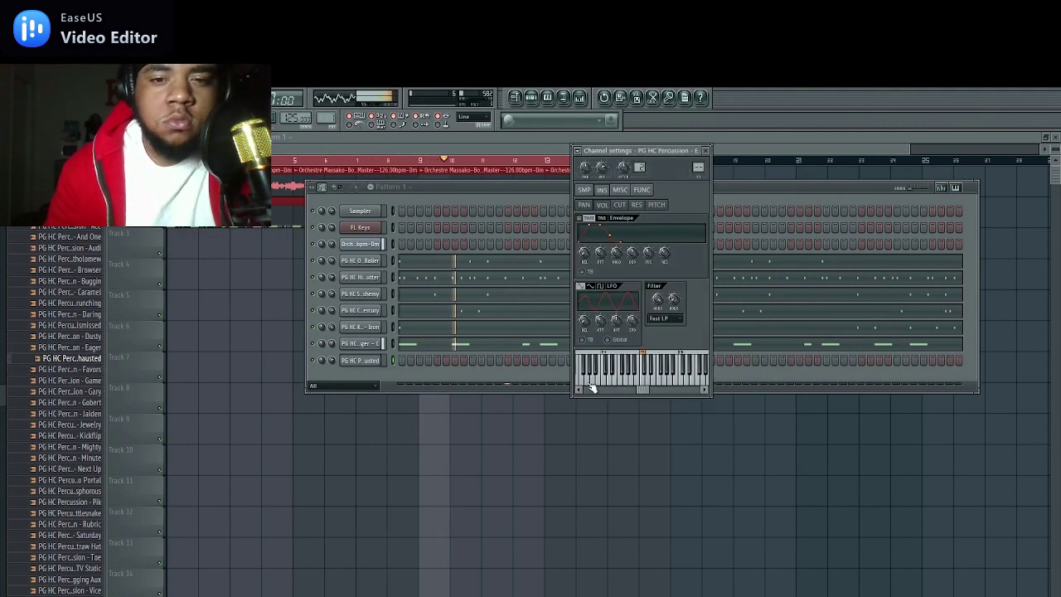
left_click(547, 372)
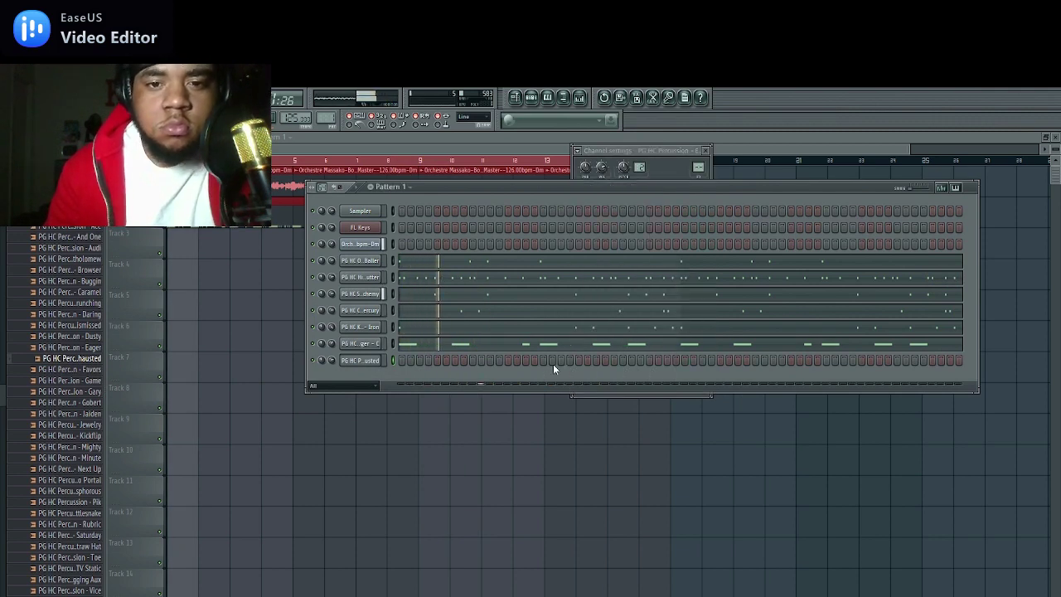
Place Exhausted percussion hits on steps 21 and 53 and send the channel to the piano roll
left_click(579, 361)
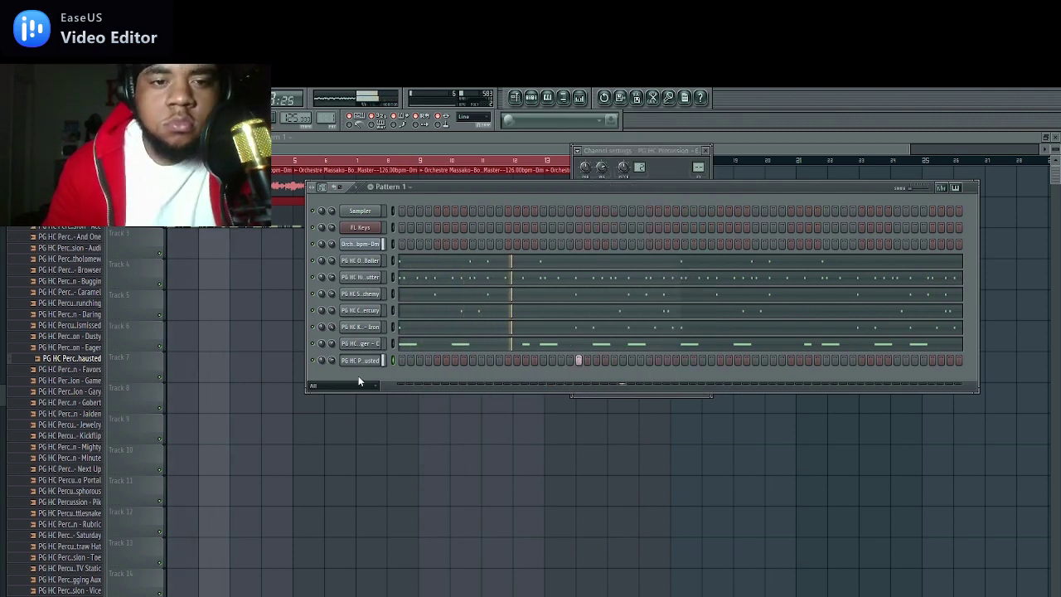
left_click(861, 360)
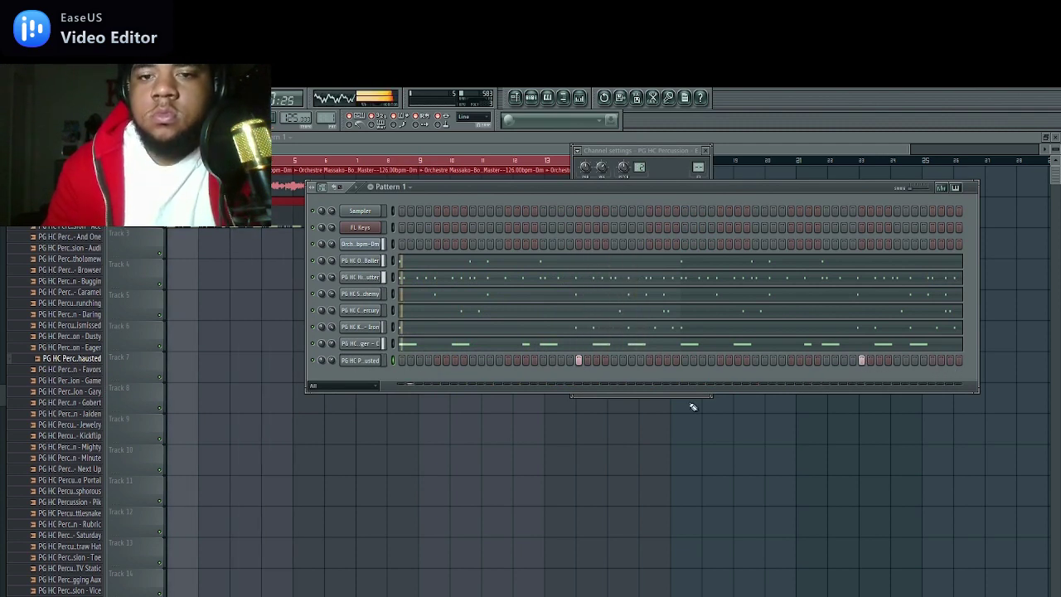
right_click(380, 360)
left_click(399, 362)
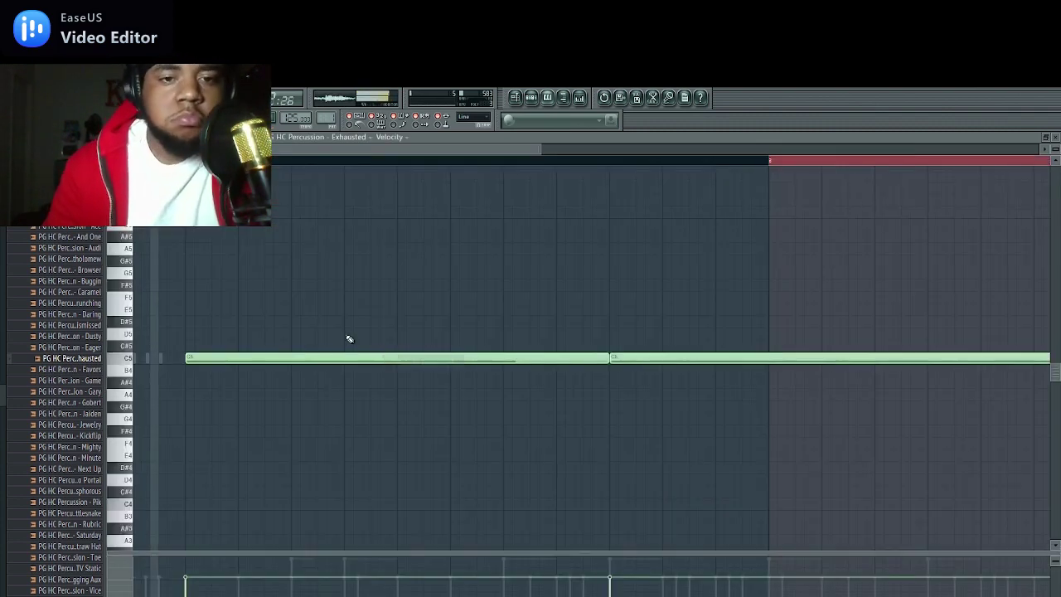
Undo the note stretch, duplicate both percussion notes further along the pattern, and return to the channel rack
key("ctrl+z")
key("ctrl+a")
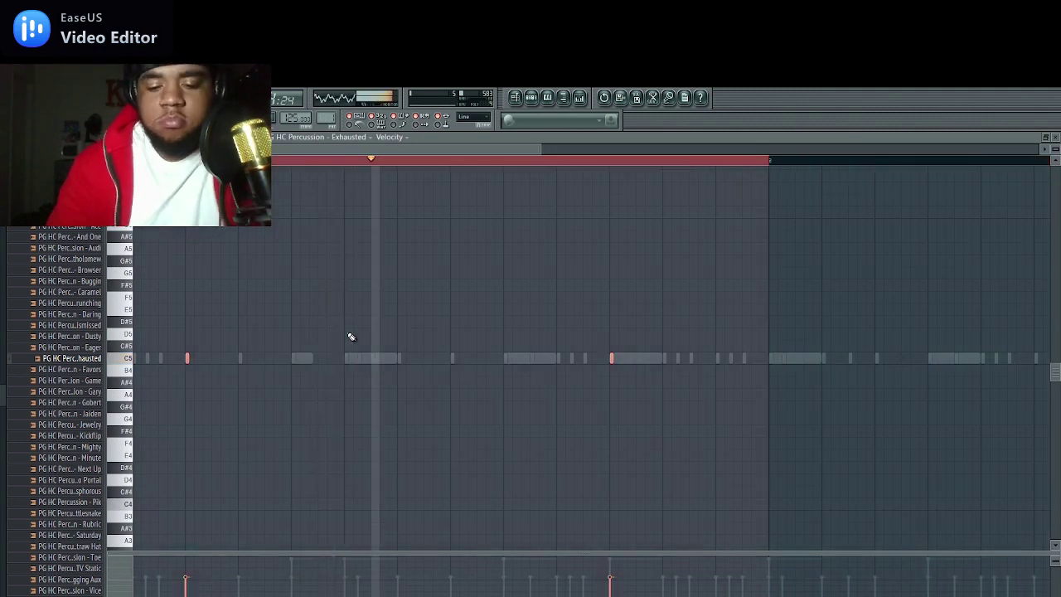
key("ctrl+b")
left_click(514, 99)
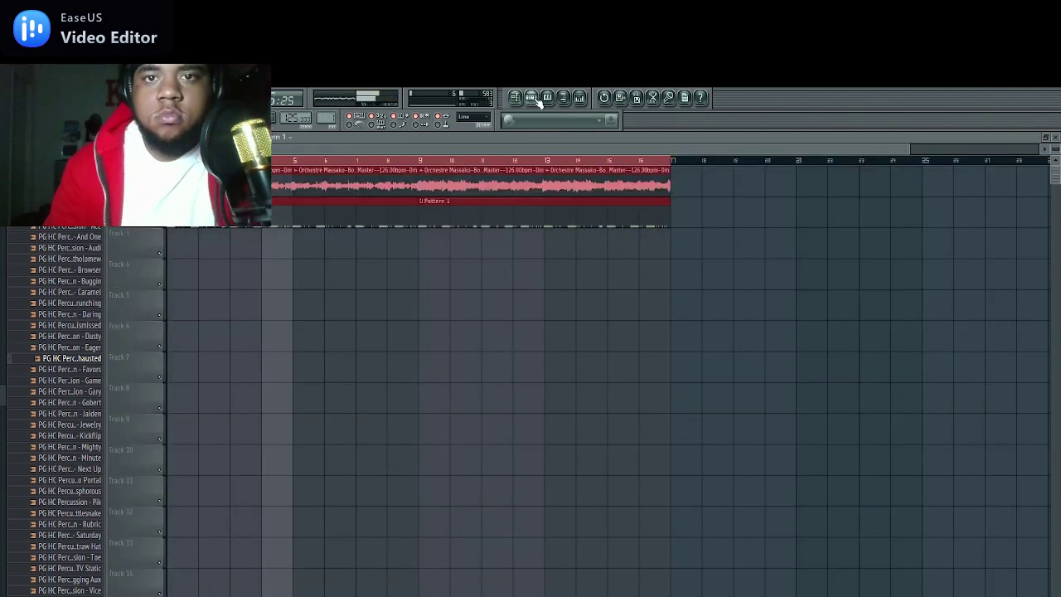
left_click(532, 99)
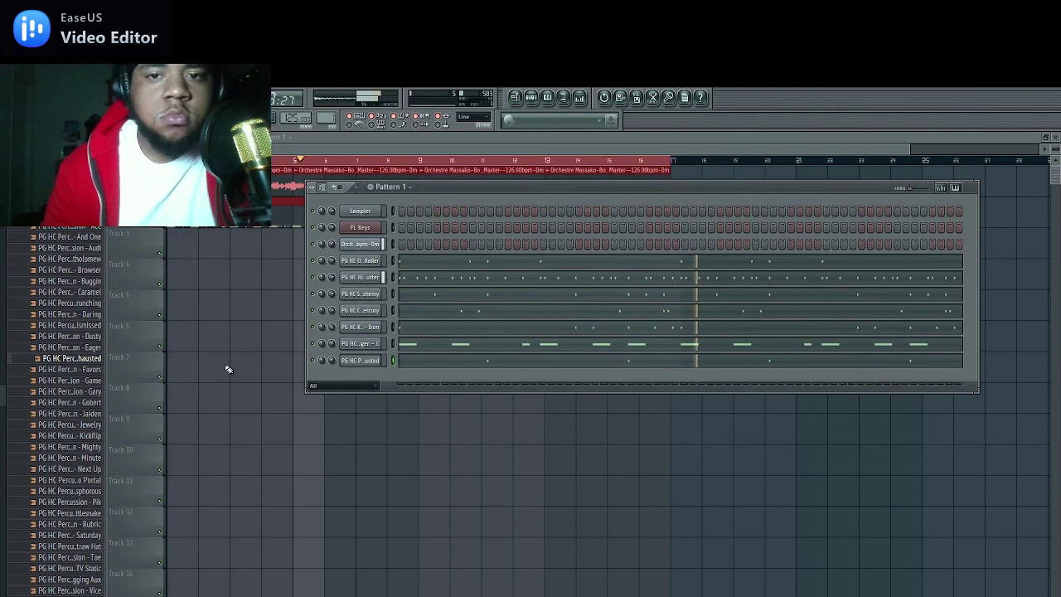
Browse the High Class snares folder and add PG HC Snare - Carnage as a new channel
left_click(69, 217)
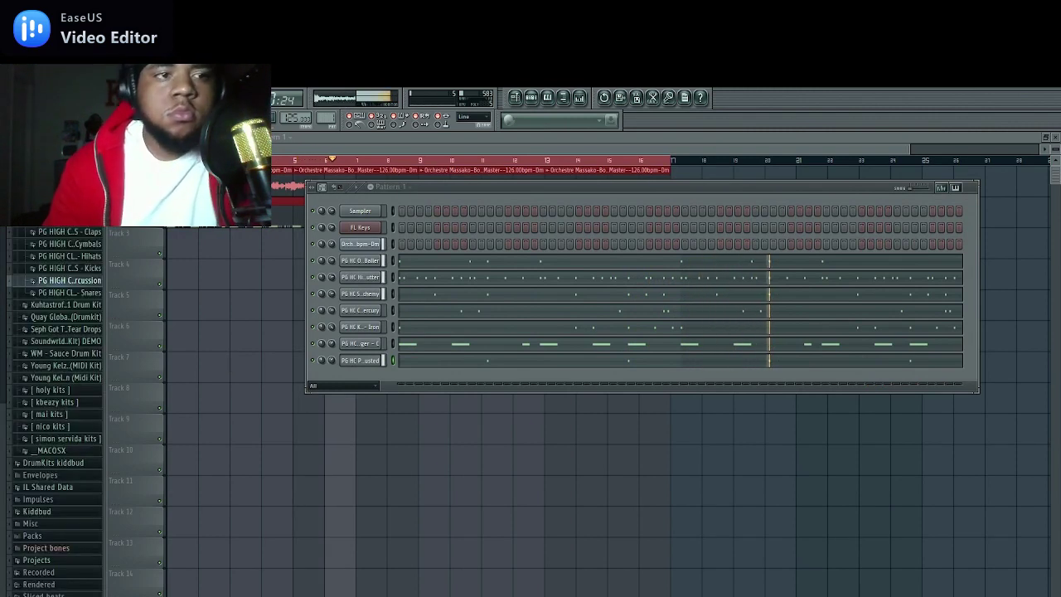
left_click(83, 294)
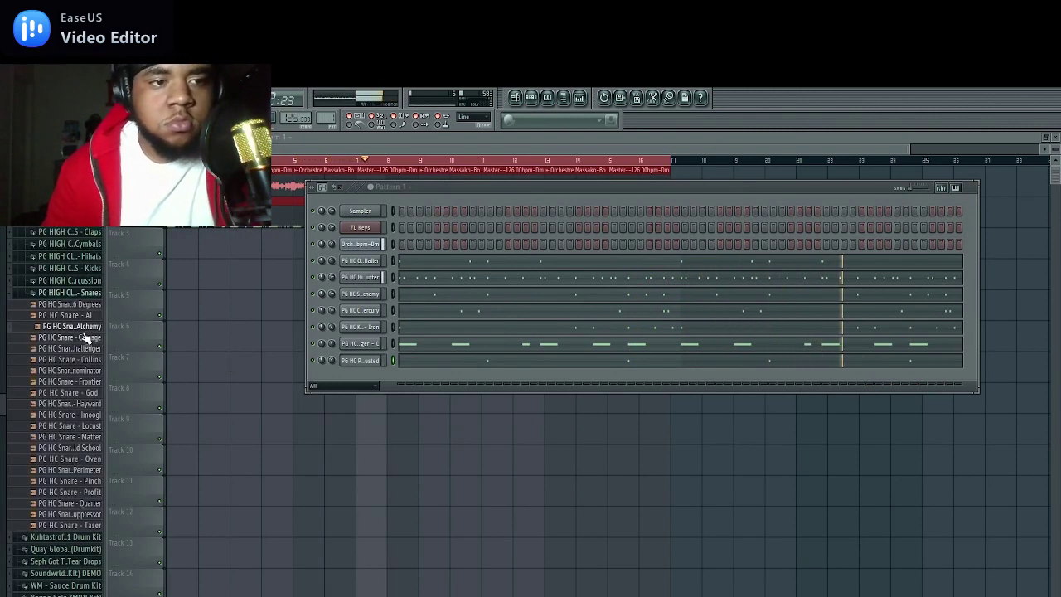
left_click(83, 340)
left_click_drag(83, 342, 434, 377)
Program Carnage snare hits on steps 2–3, 17–19, 34–35, 49–51 and 62–63, and send them to the piano roll
left_click(421, 377)
left_click(409, 378)
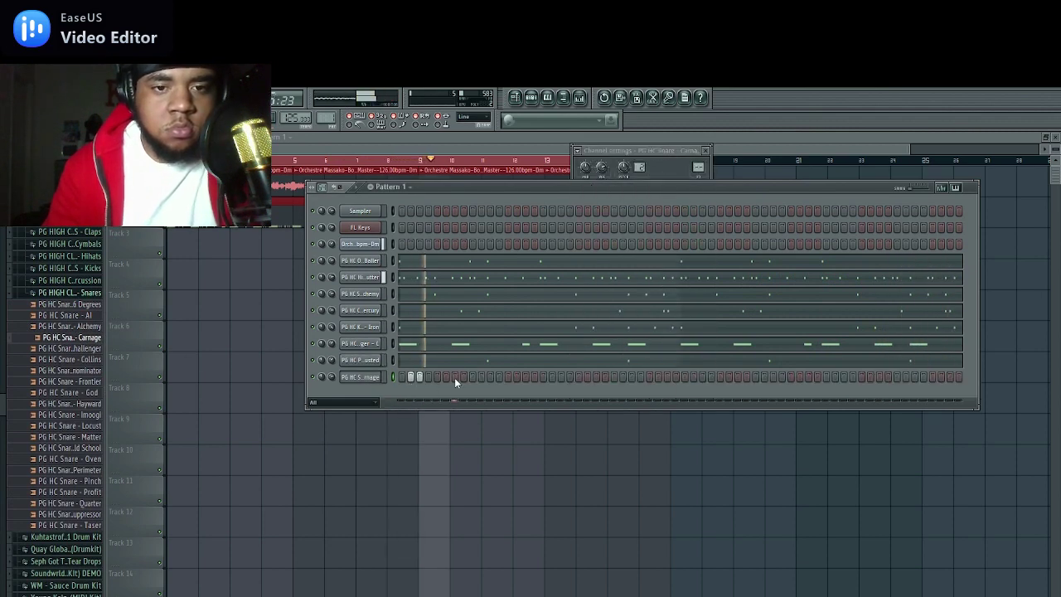
left_click_drag(543, 377, 561, 377)
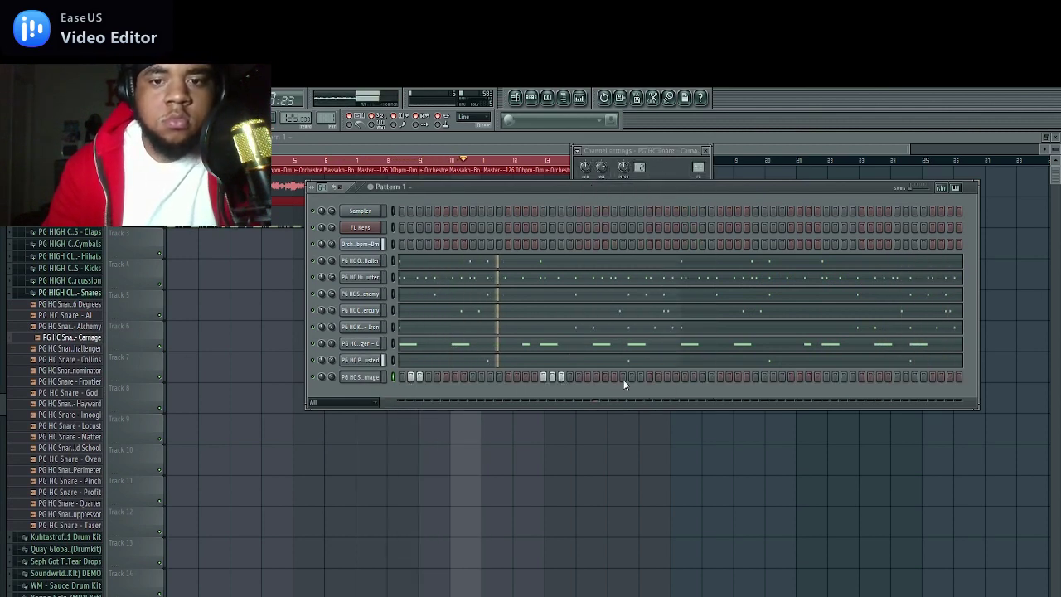
left_click(693, 379)
left_click(702, 378)
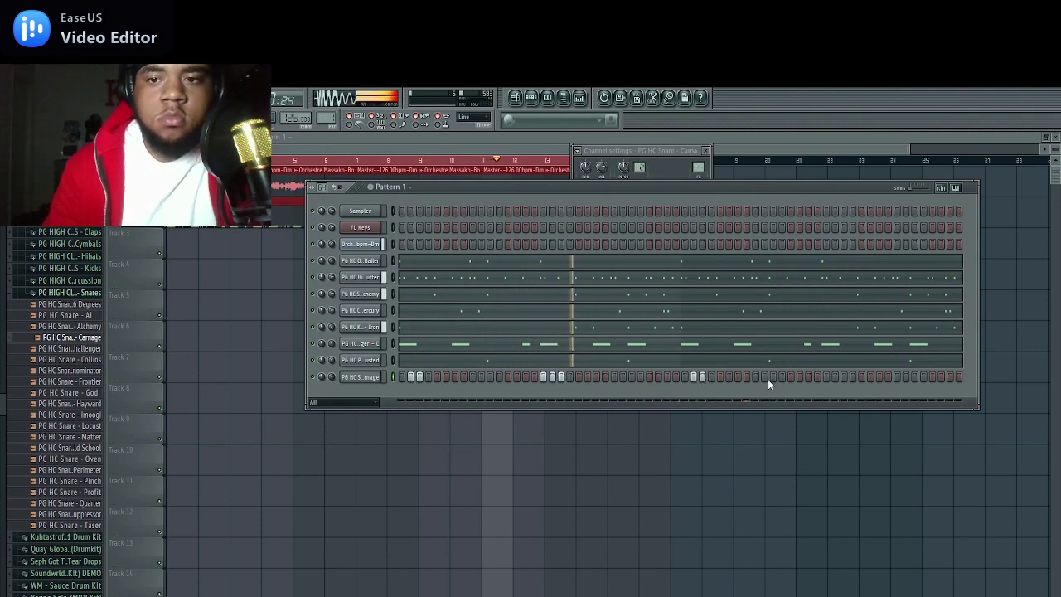
left_click(941, 378)
left_click(950, 378)
right_click(377, 377)
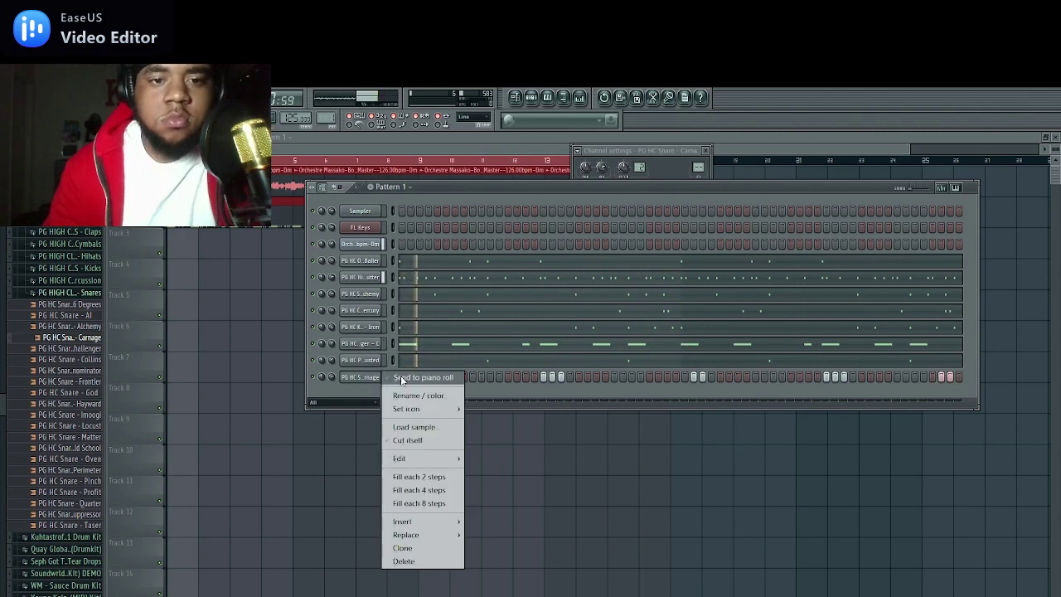
left_click(408, 390)
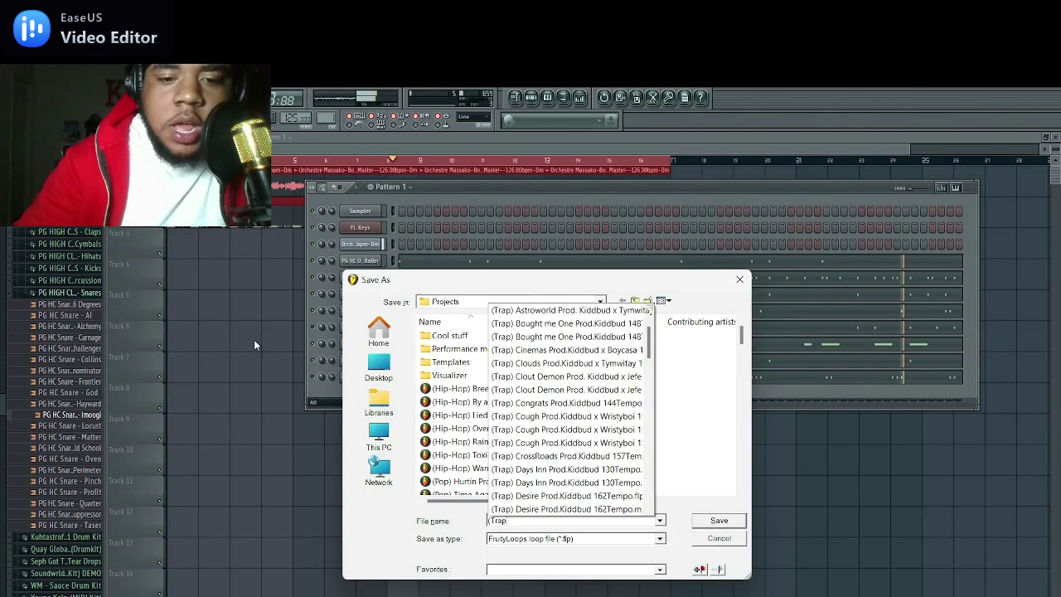
Begin the project's file name with "(Trap)" and dismiss the name suggestions
type(")")
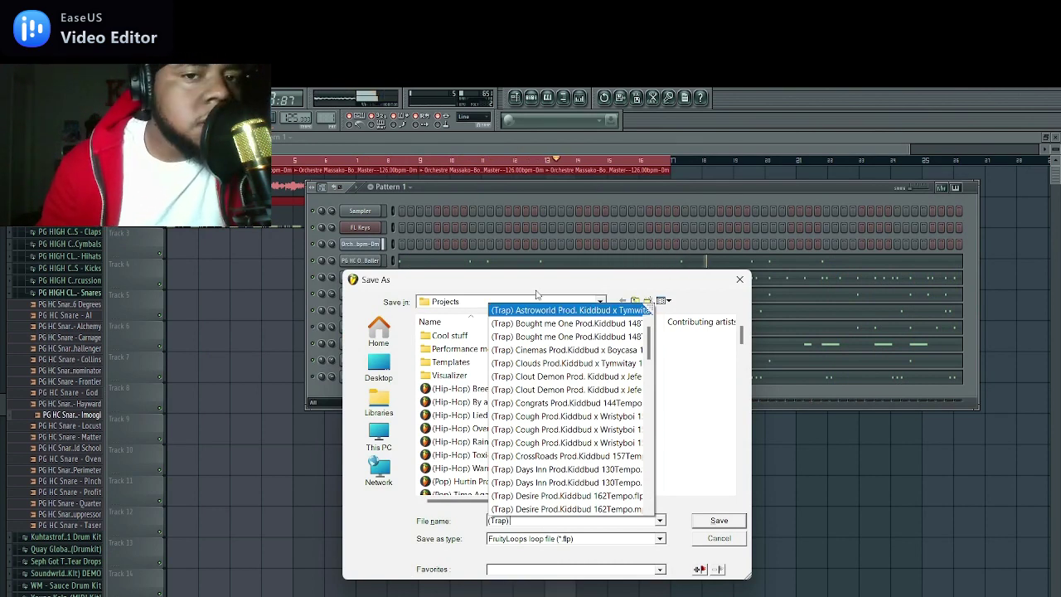
left_click(536, 289)
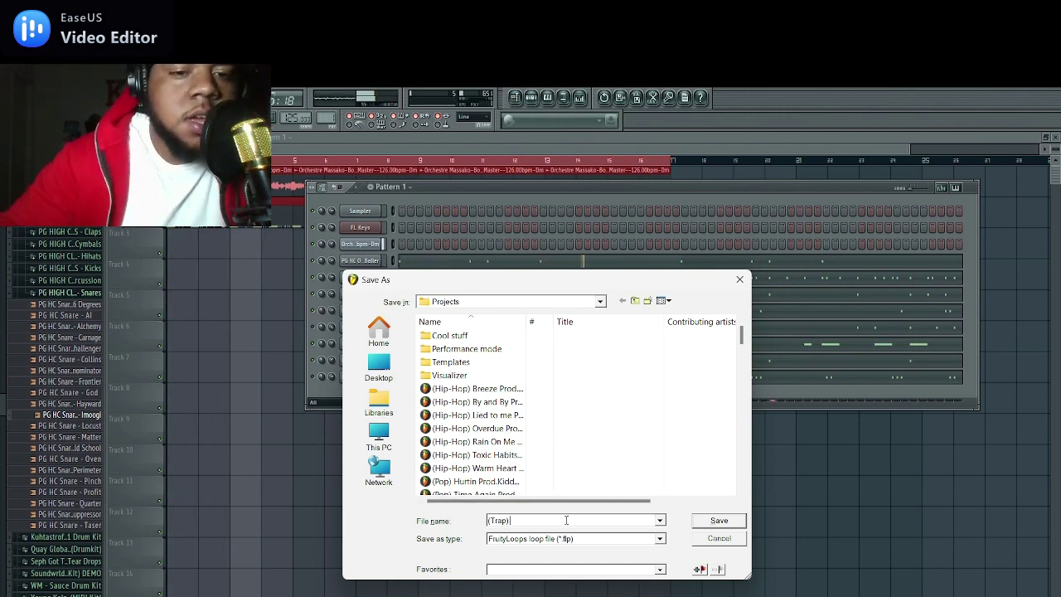
type("Prod")
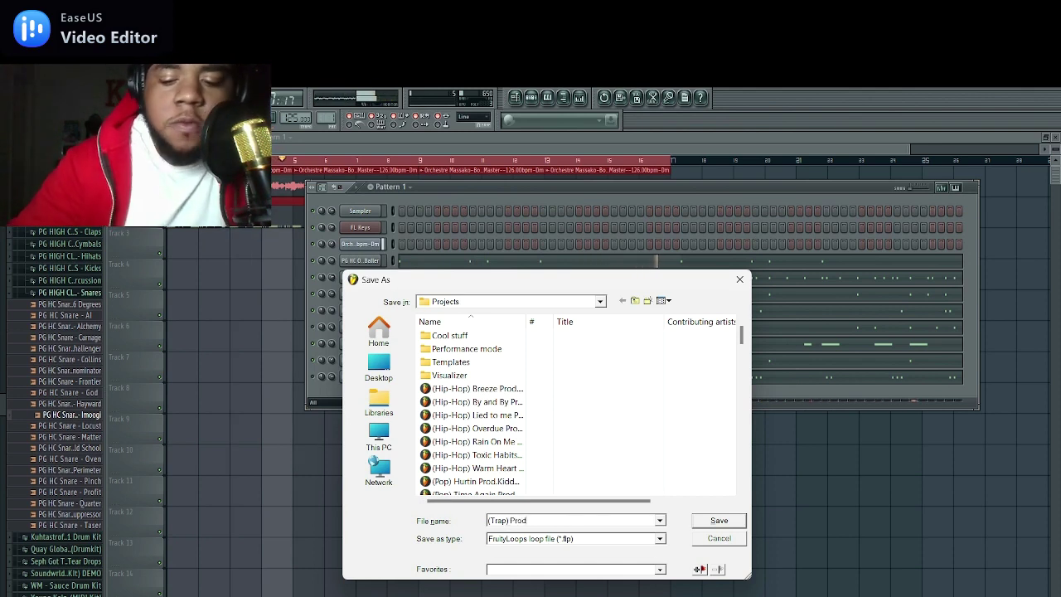
key("BackSpace")
key("BackSpace")
key("BackSpace")
key("BackSpace")
key("BackSpace")
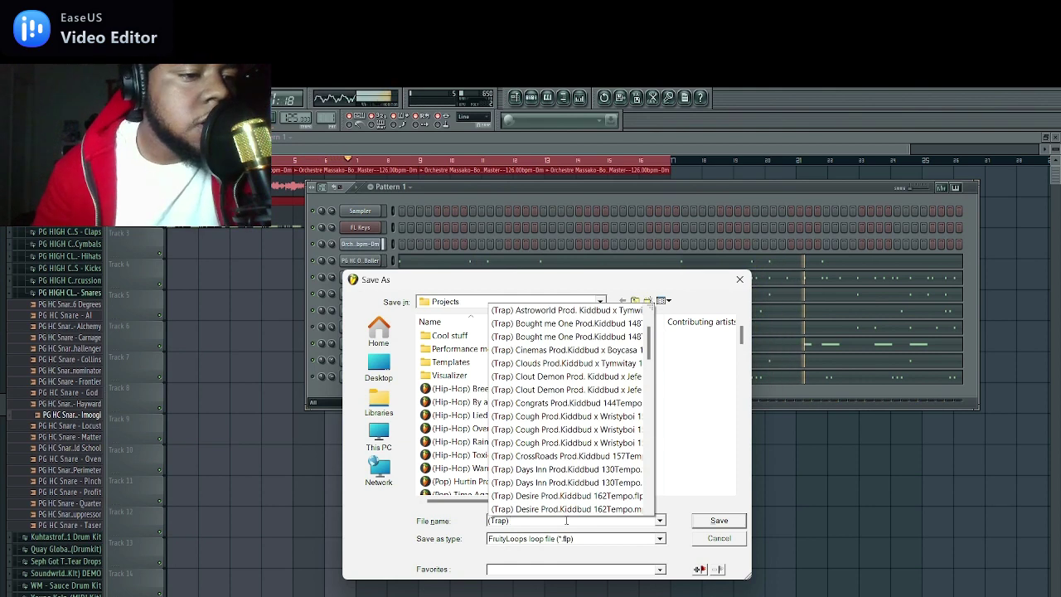
Complete the file name as "(Trap) Imoogi Prod.Kiddbud 125Tempo" and save the project in the Projects folder
type("I")
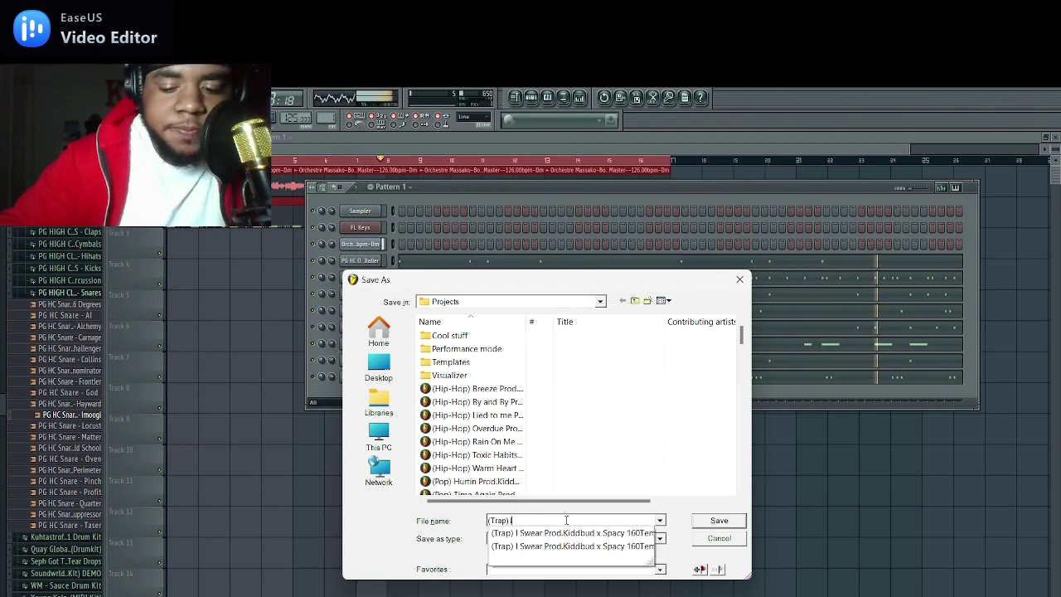
type("moogi Prod.kiddbud")
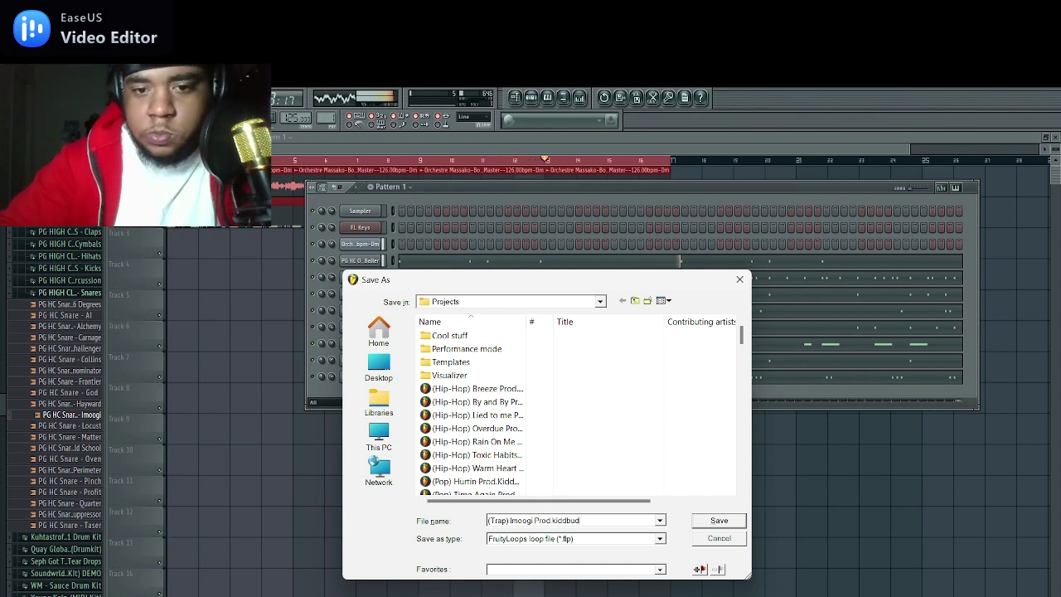
type("Kiddbud")
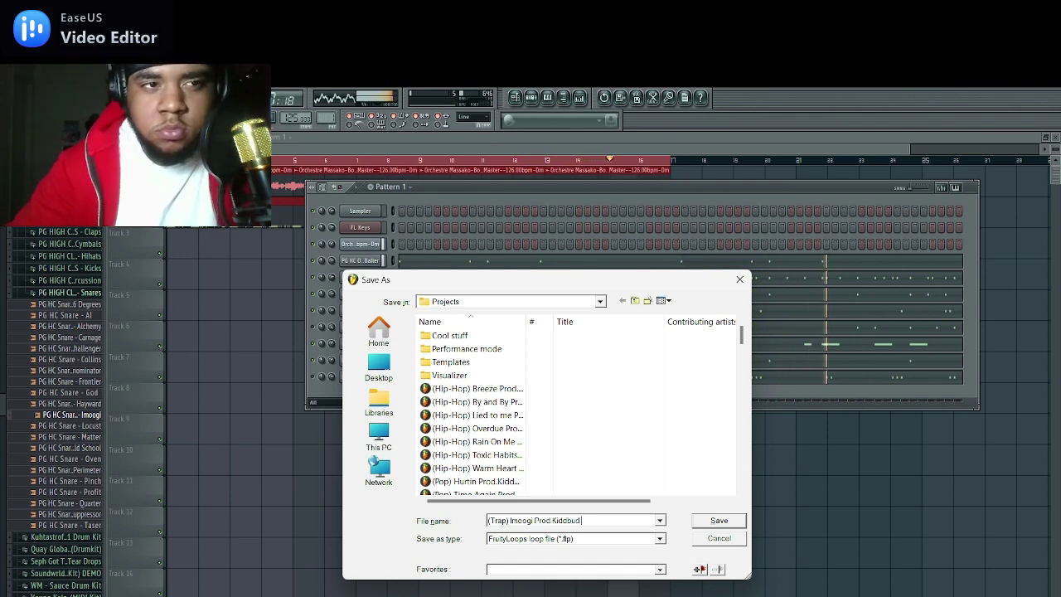
type(" 1")
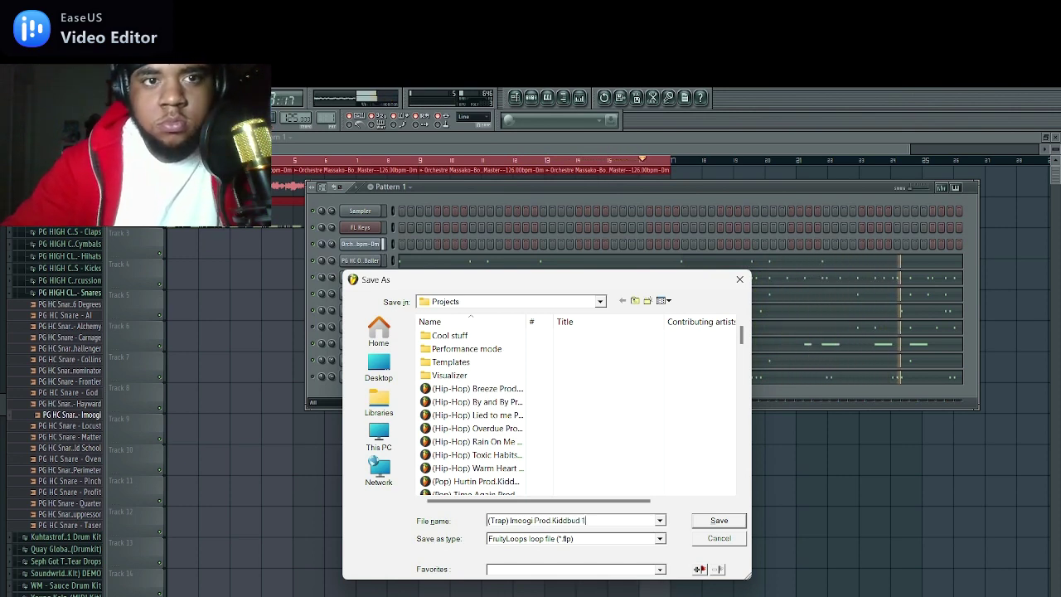
type("25Temp")
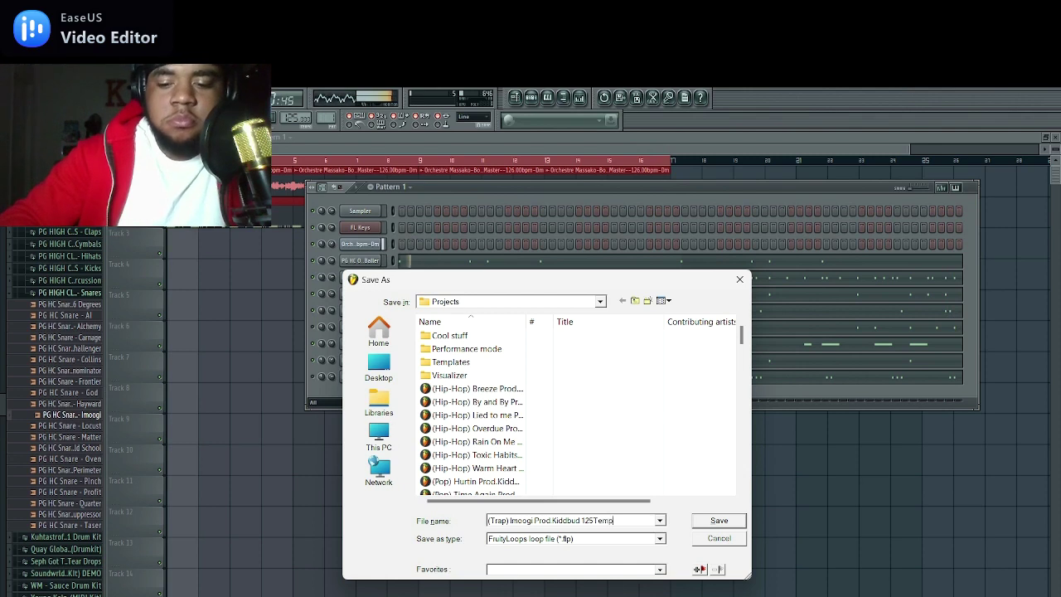
type("o")
key("Return")
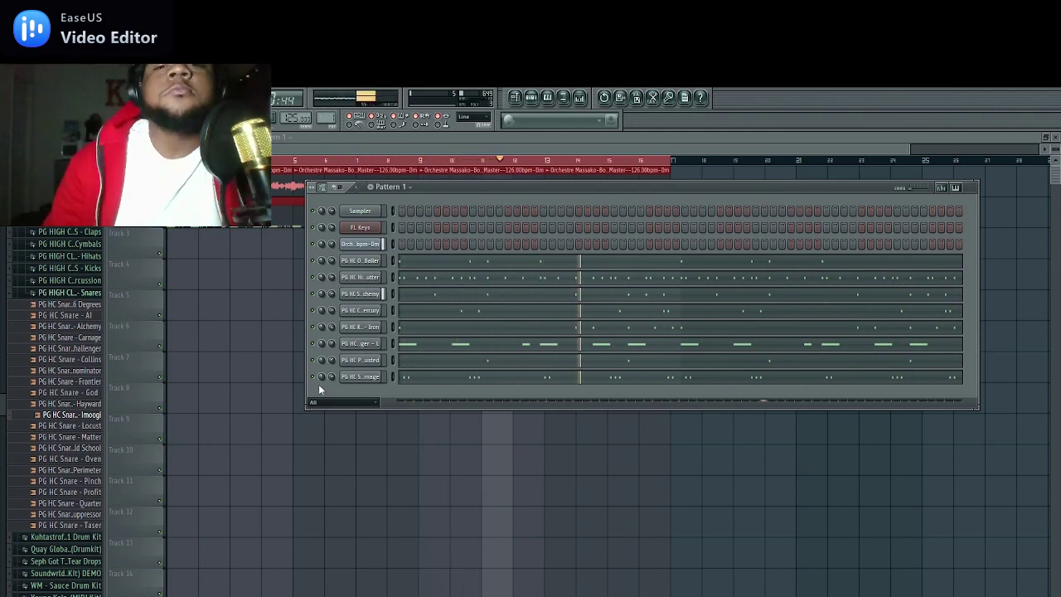
Delete the unused FL Keys channel from Pattern 1
right_click(381, 226)
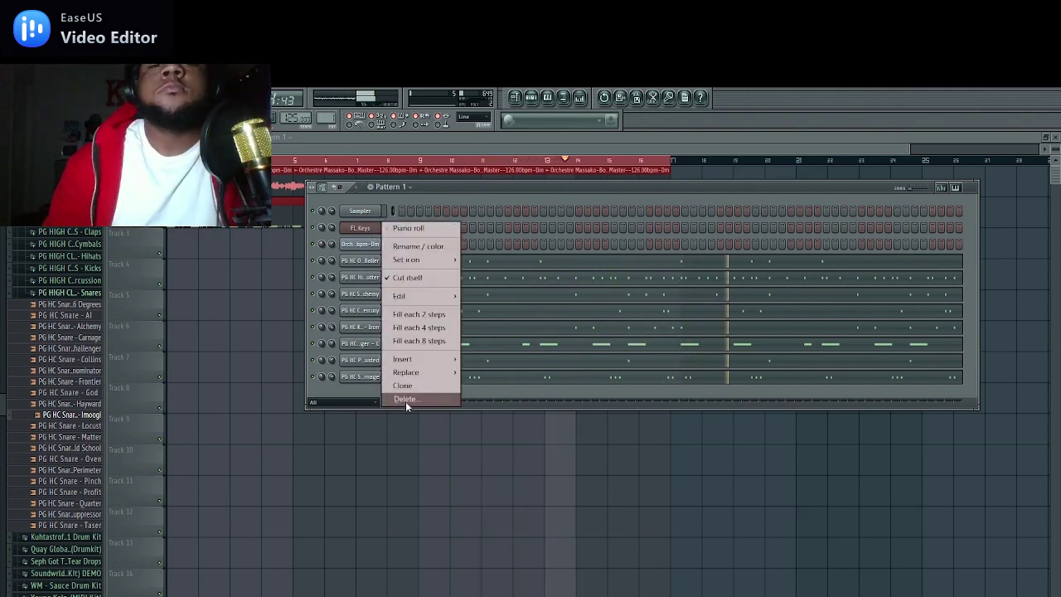
left_click(405, 399)
left_click(585, 405)
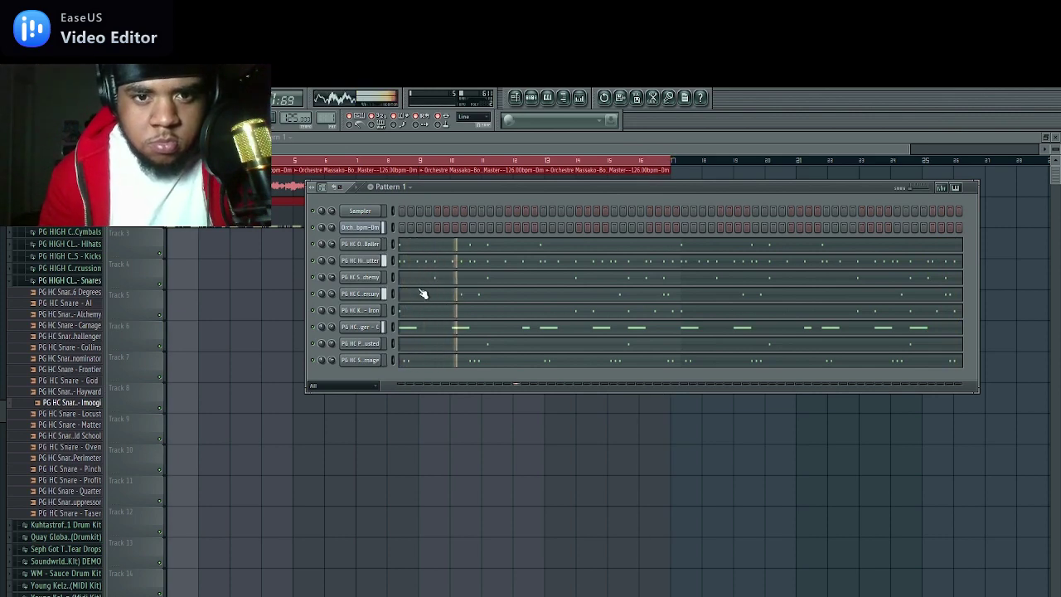
Try transposing the Baller open hi-hat notes up one octave to C6, revert them to C5, and return to the channel rack
left_click(443, 249)
key("ctrl+Up")
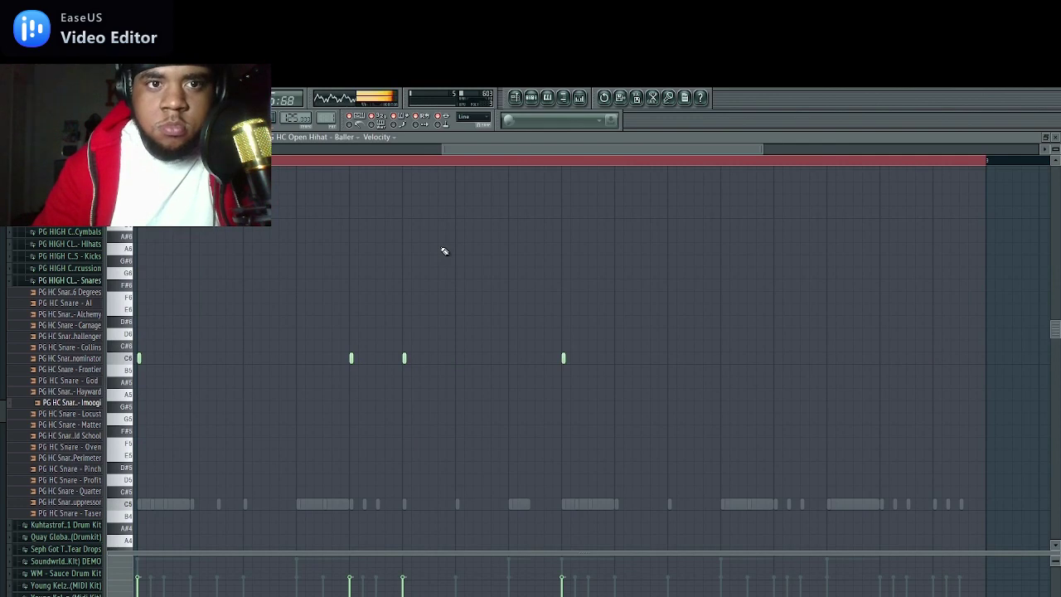
key("ctrl+Down")
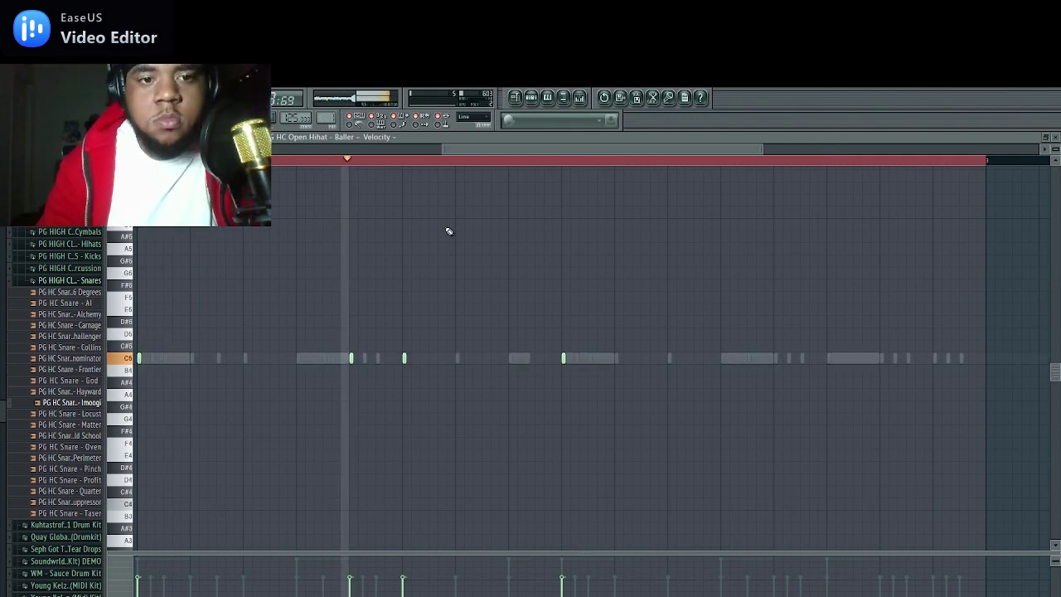
left_click(516, 99)
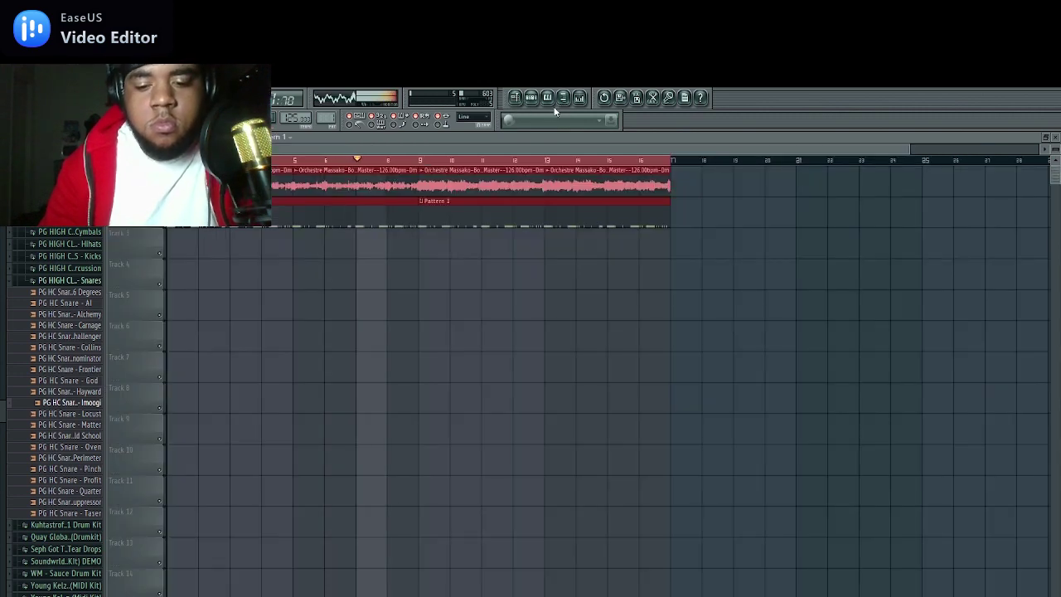
key("F6")
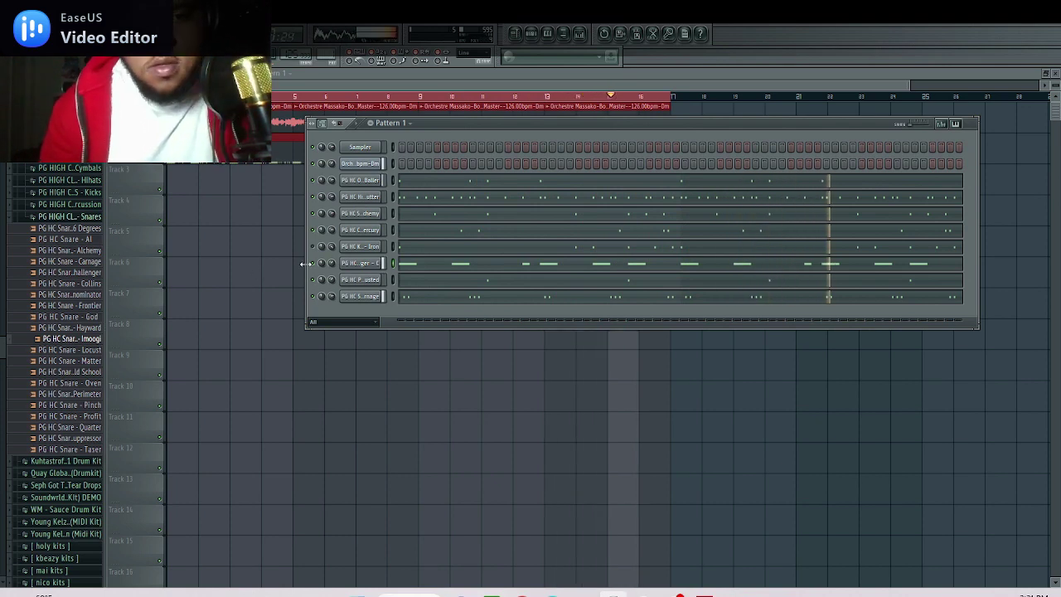
Deselect the sample clips in the playlist and split Pattern 1 by channel
key("F6")
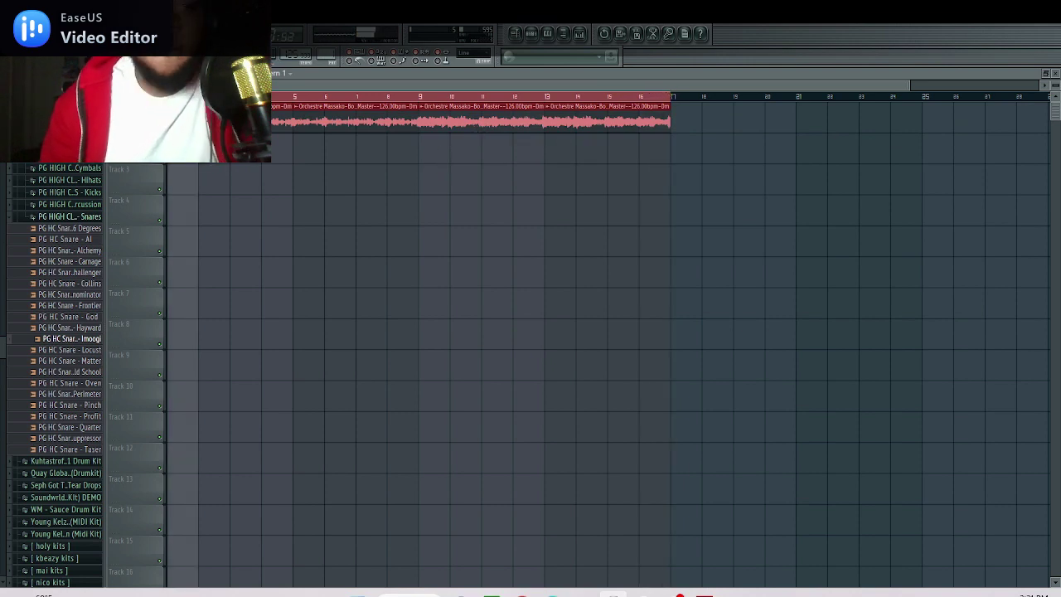
key("ctrl+d")
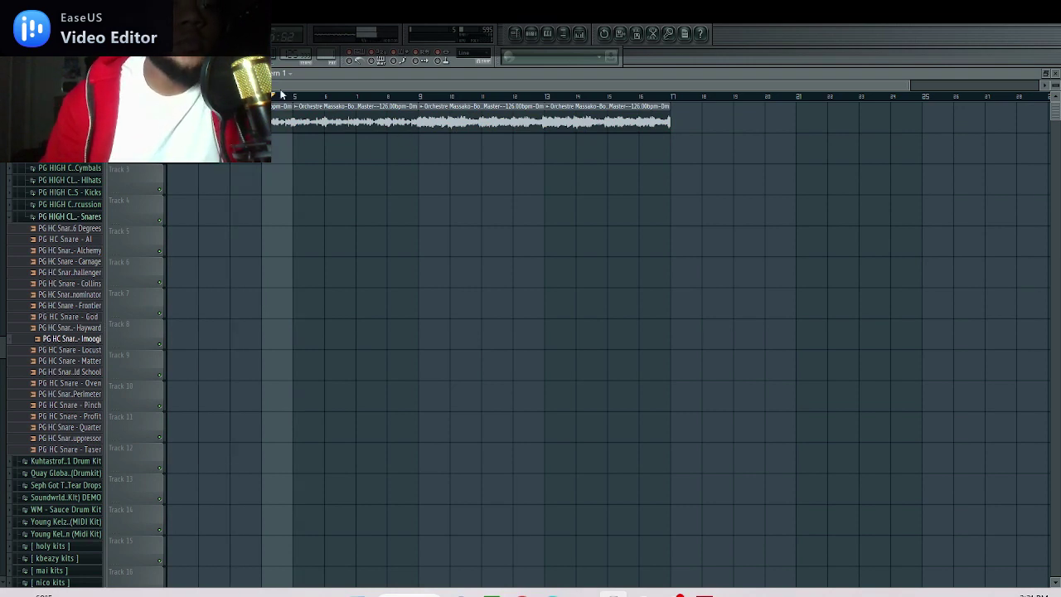
left_click(531, 33)
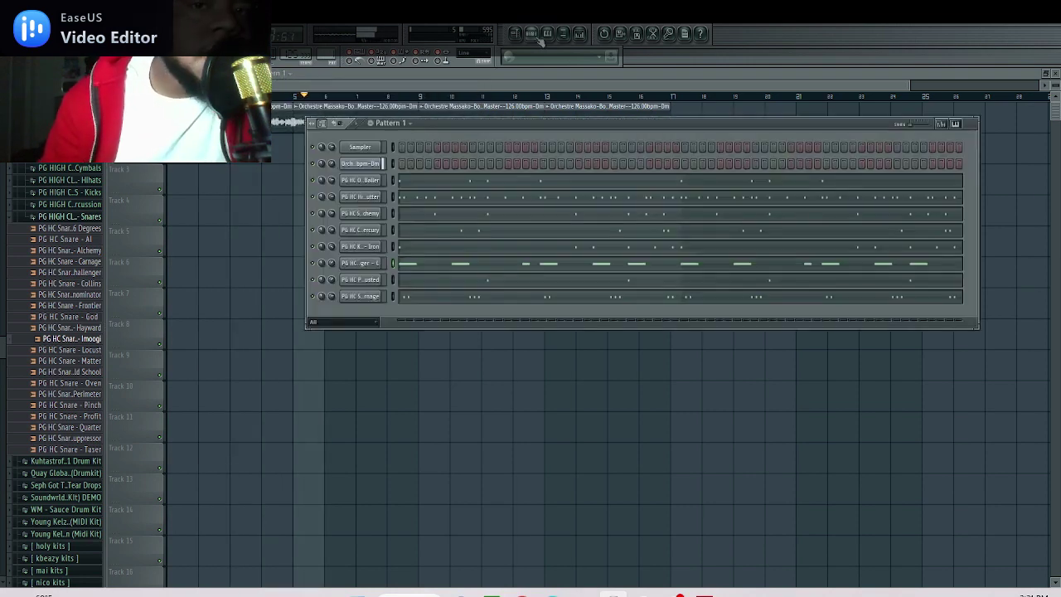
left_click(408, 126)
left_click(474, 274)
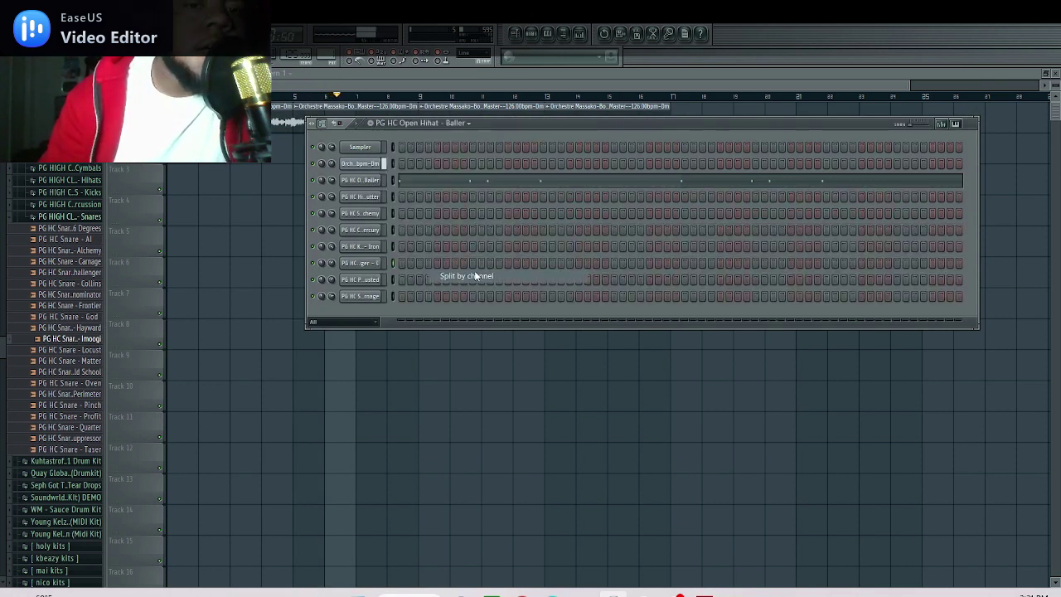
Place the PG HC Open Hihat - Baller pattern on Track 2 and PG HC Hihat - Butter on Track 3, both at bar 9
left_click(329, 77)
left_click(331, 75)
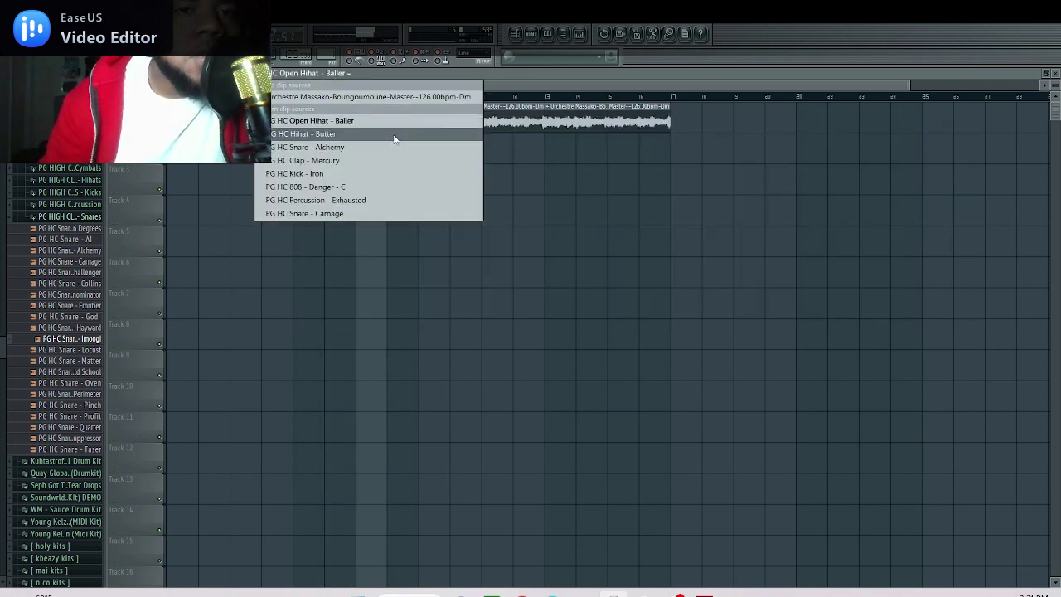
left_click(421, 121)
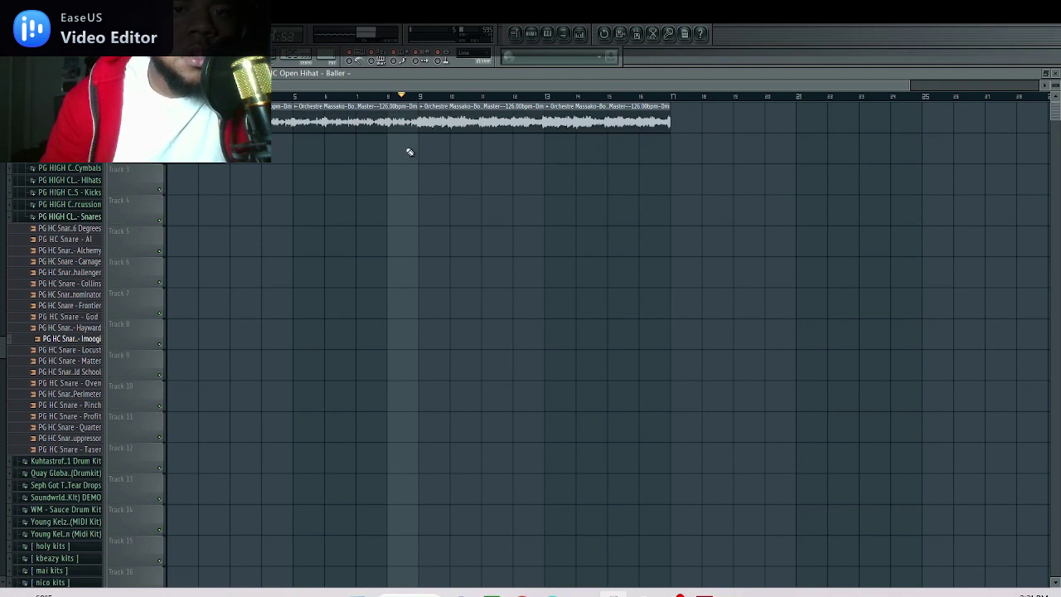
left_click(418, 151)
left_click(304, 73)
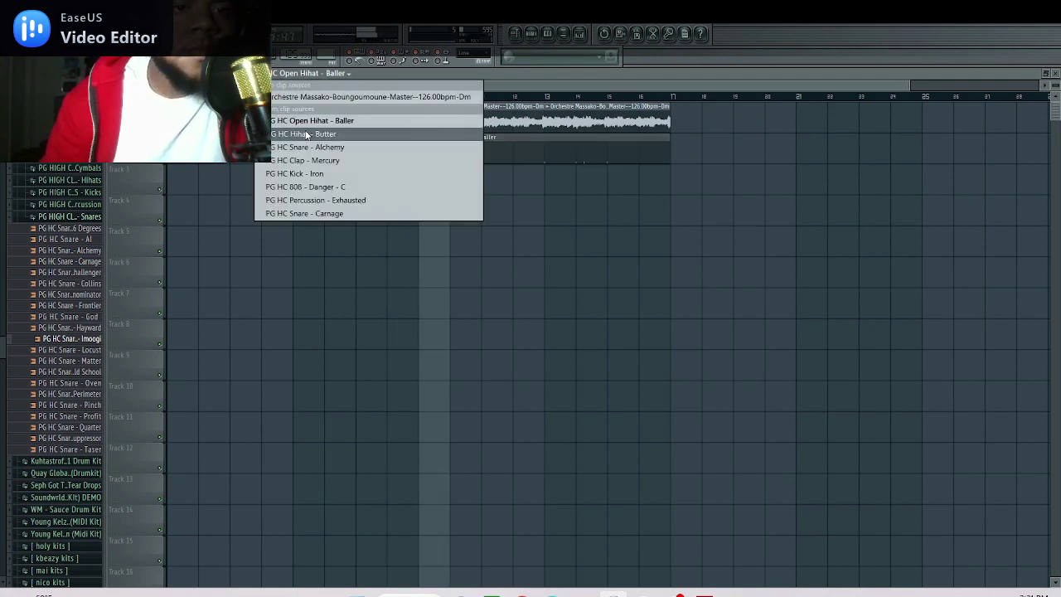
left_click(311, 130)
left_click(421, 182)
Place the PG HC Snare - Alchemy pattern on Track 4 and PG HC Clap - Mercury on Track 5, both at bar 9
left_click(282, 73)
left_click(305, 160)
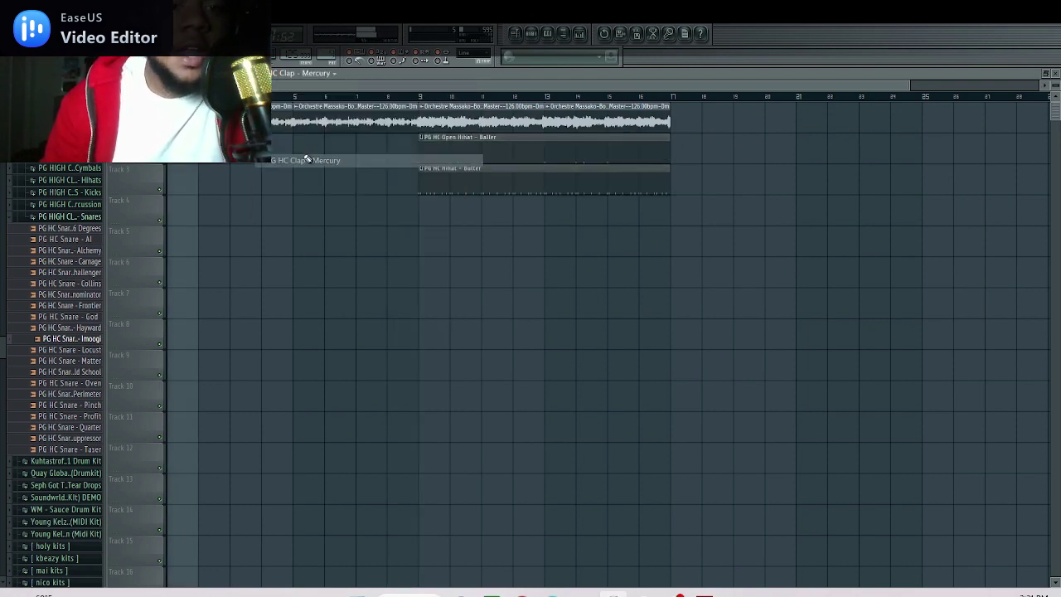
left_click(282, 73)
left_click(307, 147)
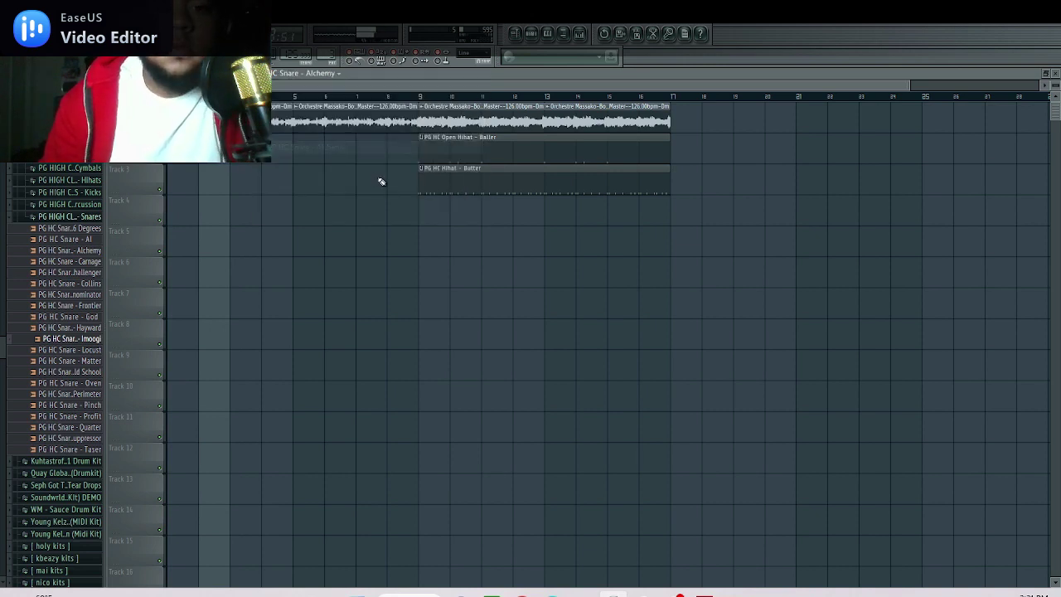
left_click(423, 213)
left_click(305, 73)
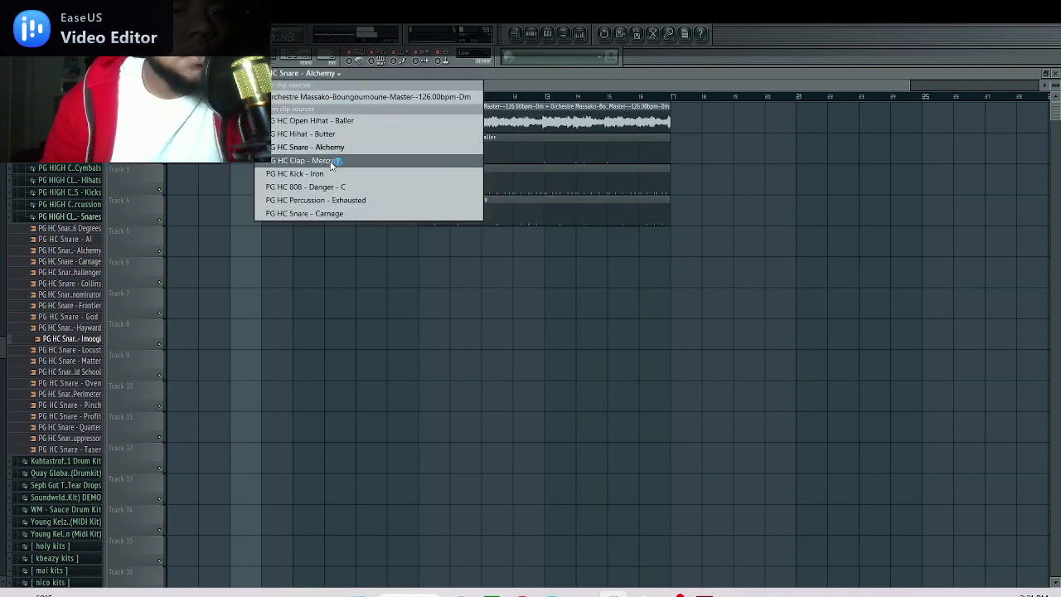
left_click(305, 158)
left_click(416, 235)
Place the PG HC Kick - Iron pattern on Track 6 and PG HC 808 - Danger - C on Track 7, both at bar 9
left_click(305, 73)
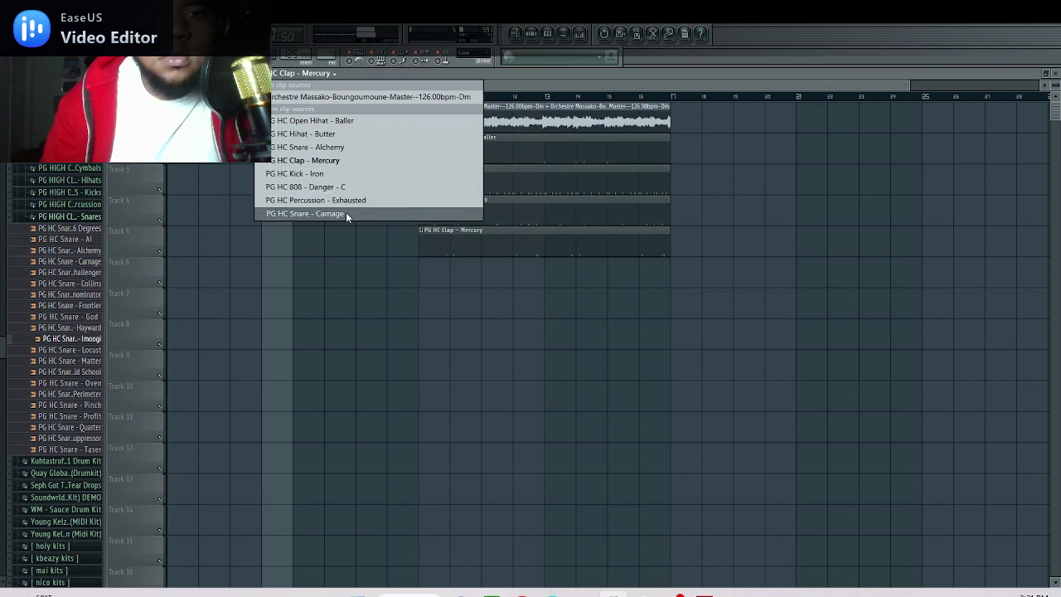
left_click(348, 173)
left_click(414, 277)
left_click(304, 73)
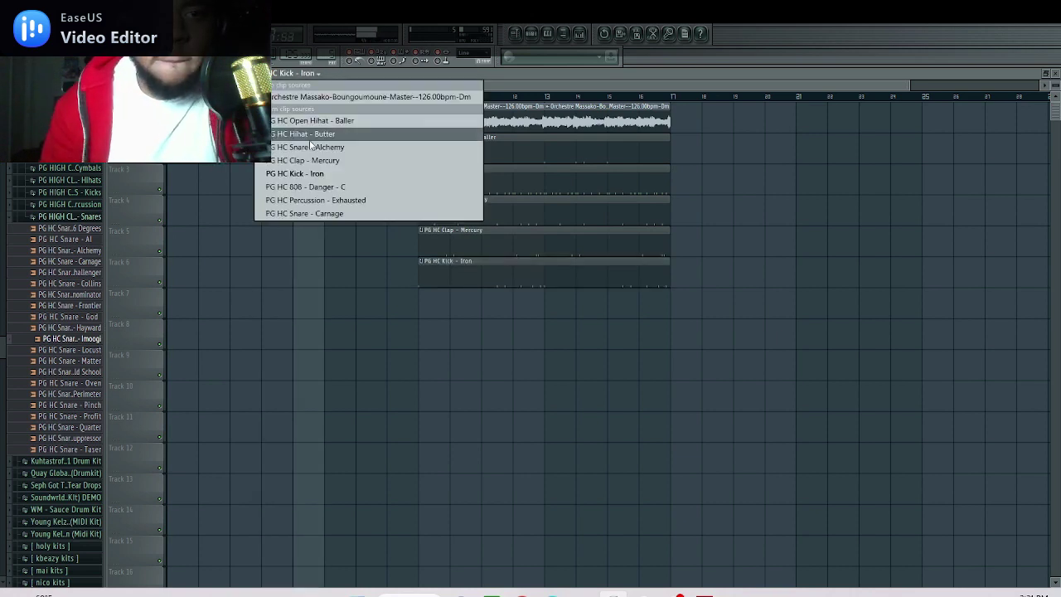
left_click(305, 189)
left_click(413, 310)
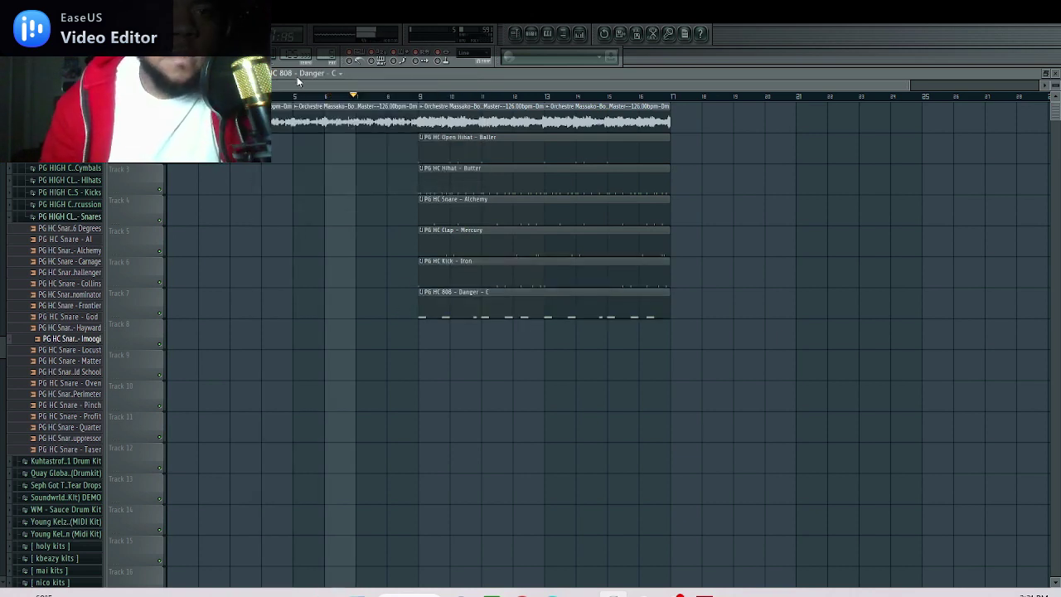
Place Percussion - Exhausted on Track 8 and Snare - Carnage on Track 9 at bar 9, and remove the Kick - Iron clip from Track 6
left_click(298, 73)
left_click(312, 202)
left_click(422, 334)
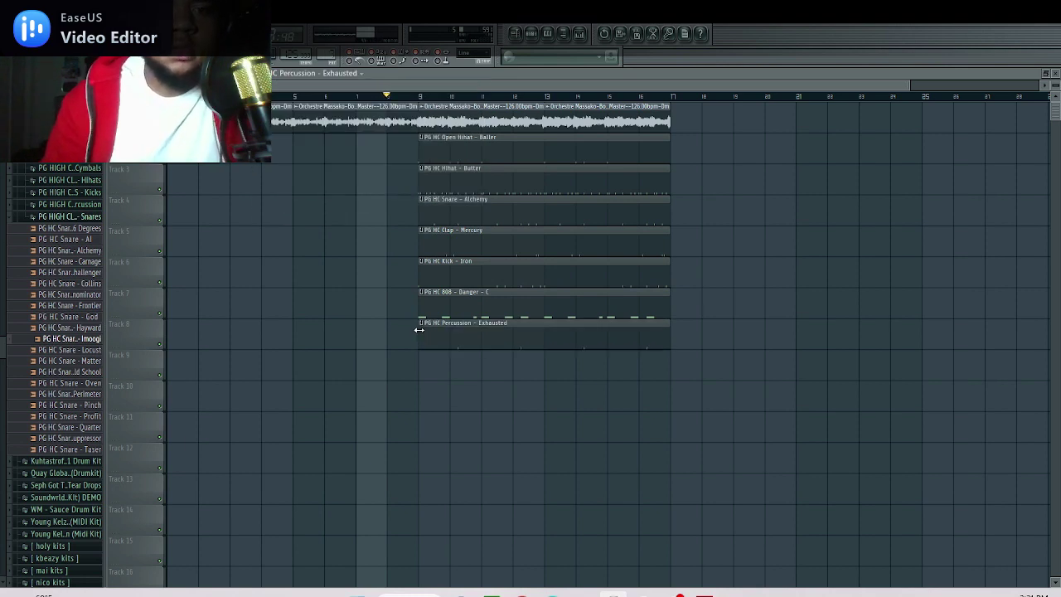
left_click(351, 77)
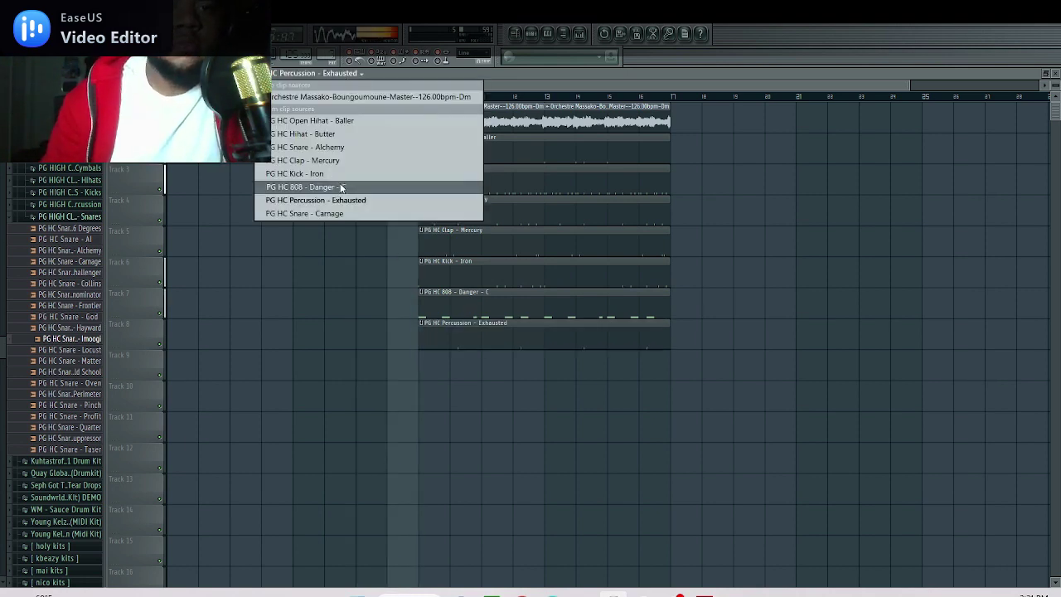
left_click(409, 215)
left_click(425, 372)
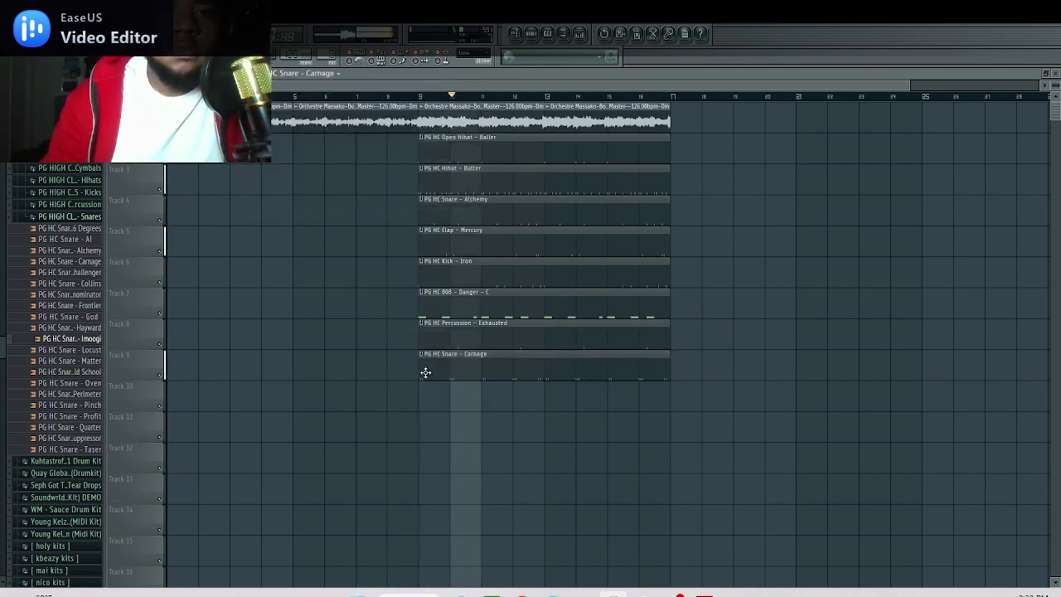
right_click(456, 279)
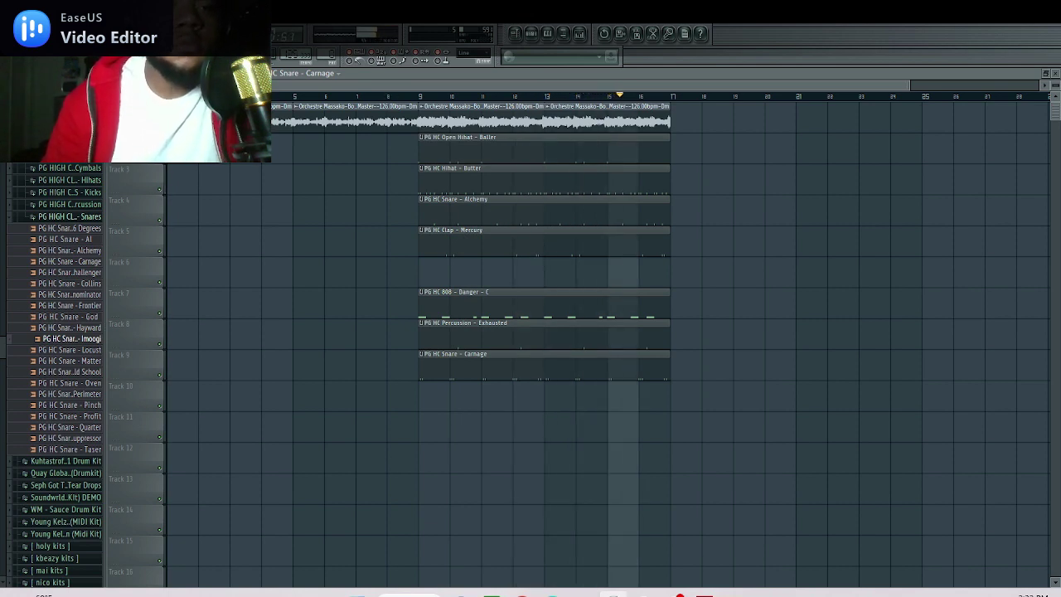
left_click_drag(433, 120, 816, 396)
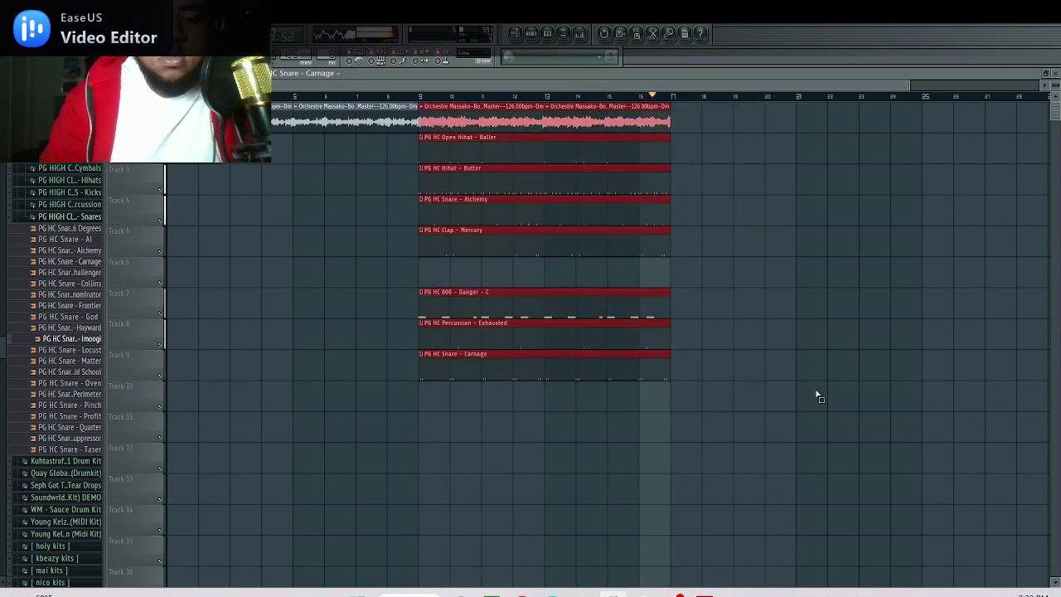
key("ctrl+b")
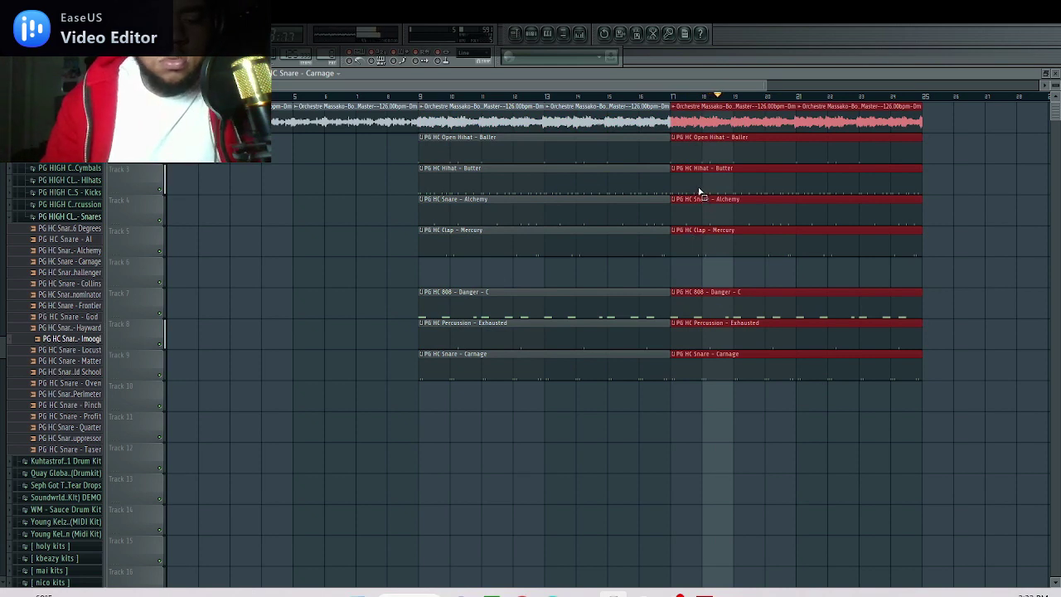
key("Delete")
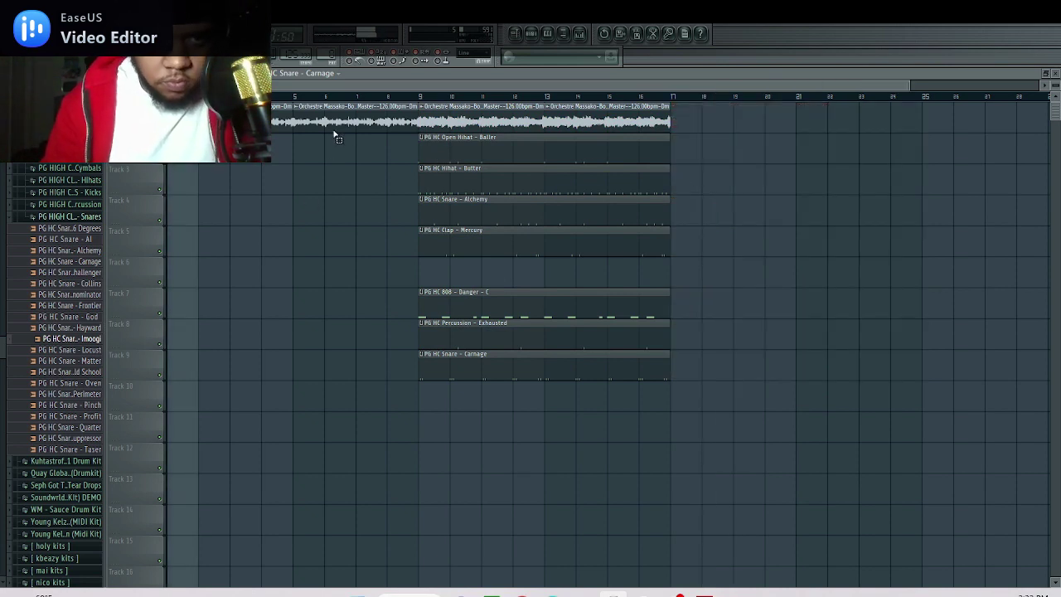
Duplicate the whole 16-bar arrangement to bar 17, and fill bars 17 to 25 with a copy of the bar 9 drum clips
left_click_drag(232, 101, 692, 424)
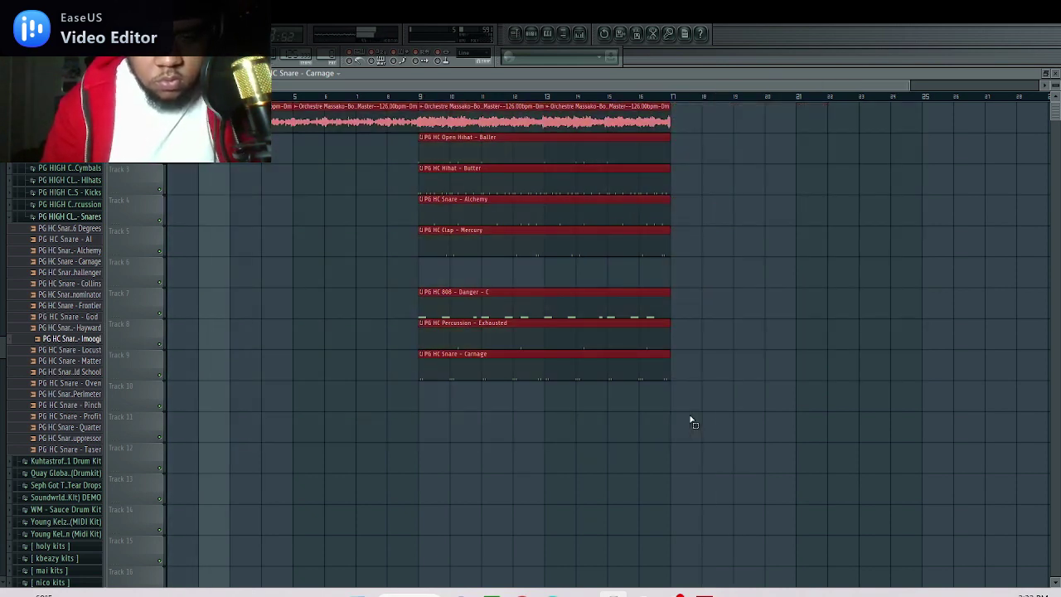
key("ctrl+b")
left_click_drag(236, 135, 302, 375)
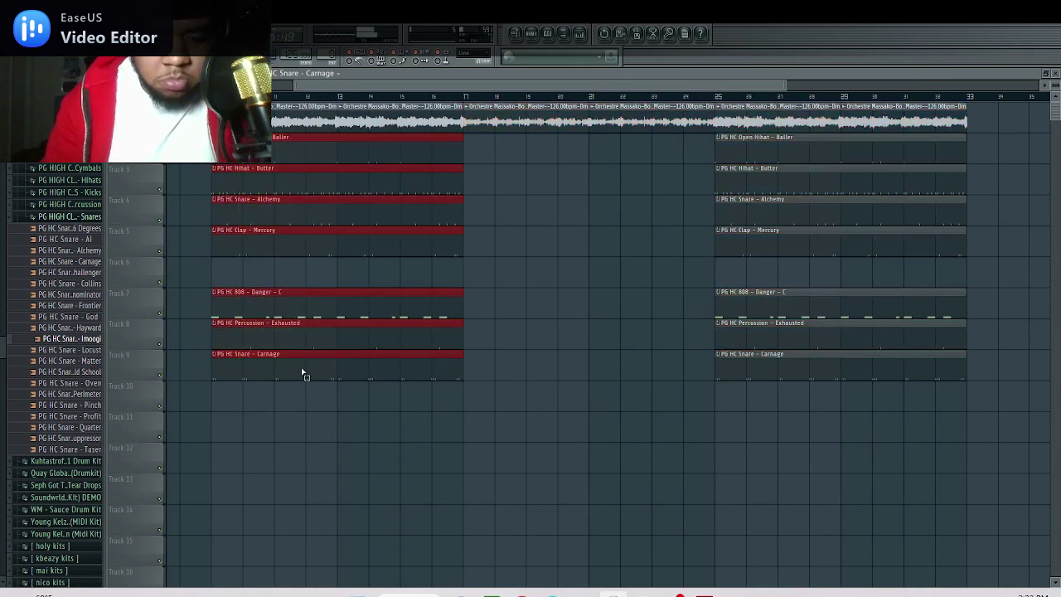
key("ctrl+b")
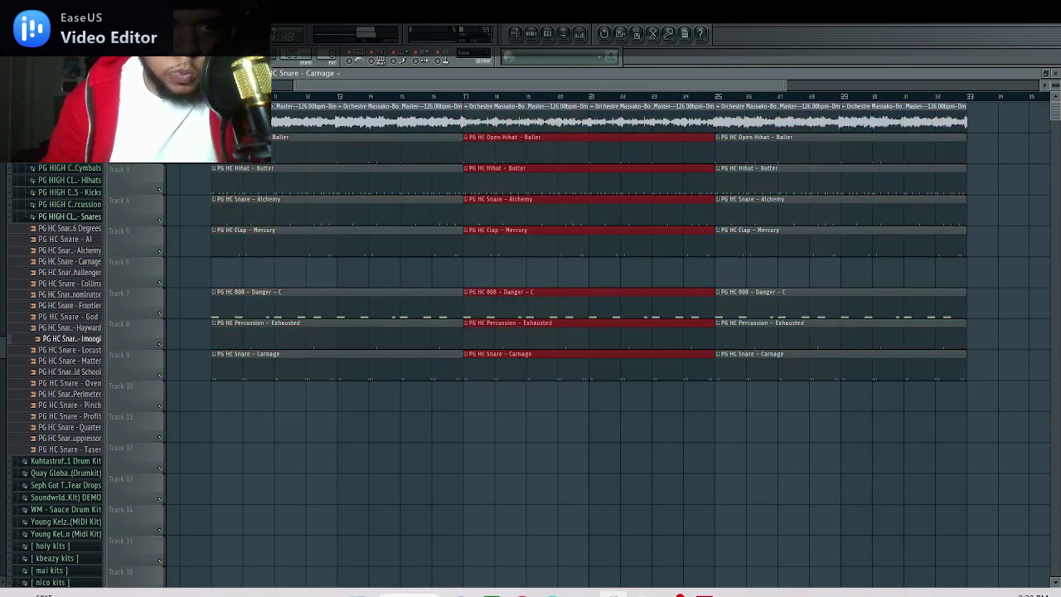
Place a Kick - Iron clip on Track 6 at bar 17 and remove the bar 9 Clap - Mercury clip from Track 5
left_click(306, 76)
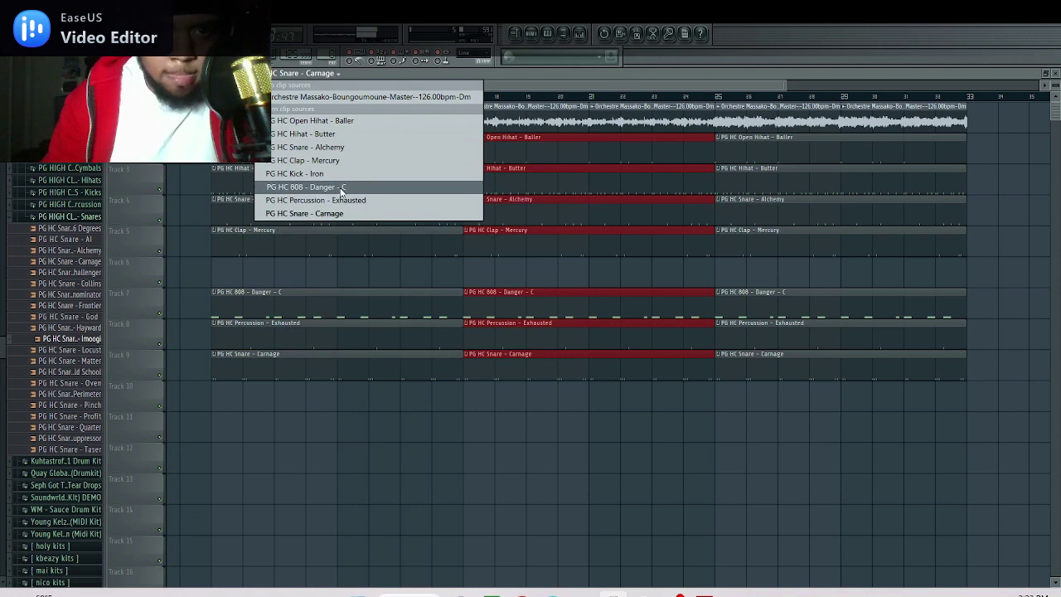
left_click(340, 171)
left_click(476, 276)
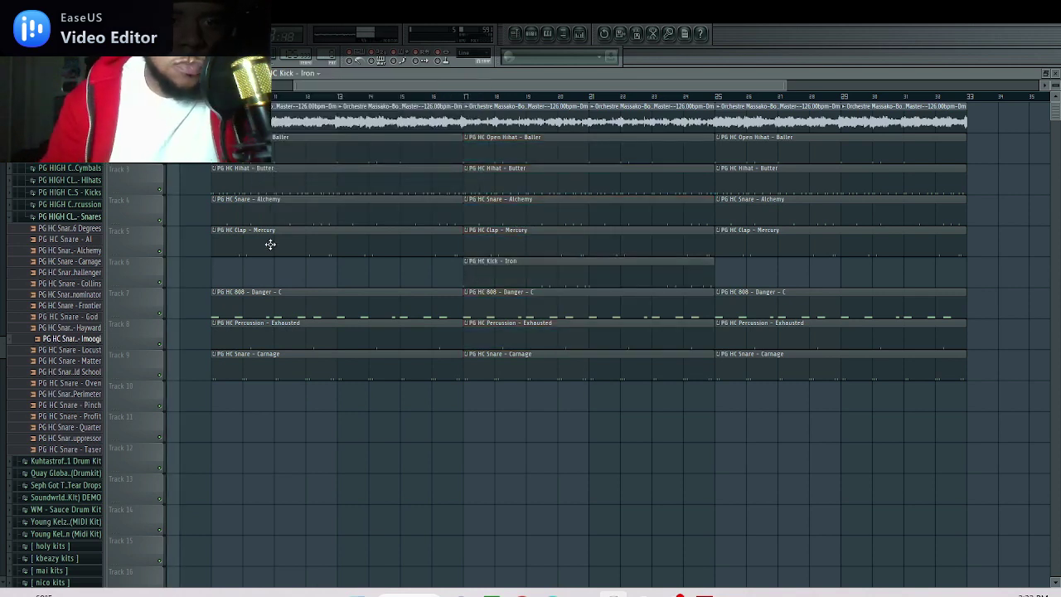
right_click(351, 246)
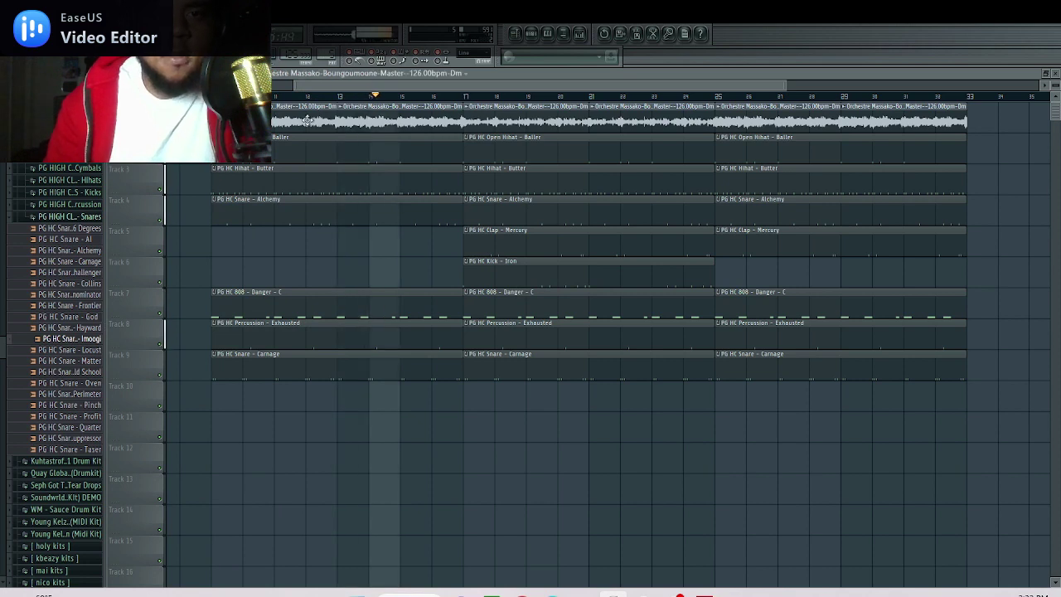
Replace the sample clips from bar 25 to 33 with a duplicate of the sample clips from bars 17 to 25
right_click(872, 121)
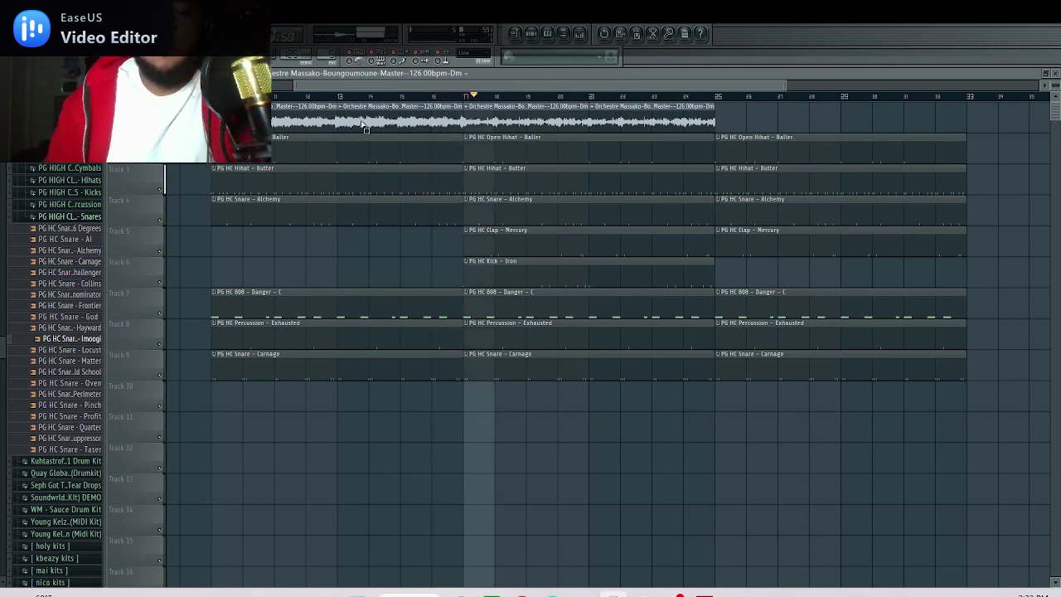
left_click_drag(455, 123, 723, 116)
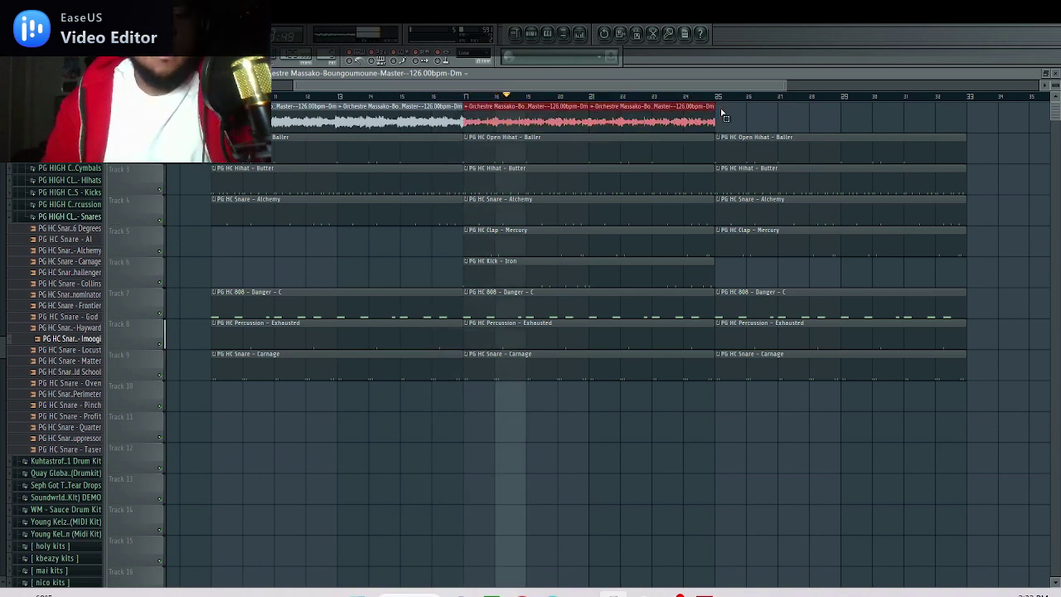
key("ctrl+b")
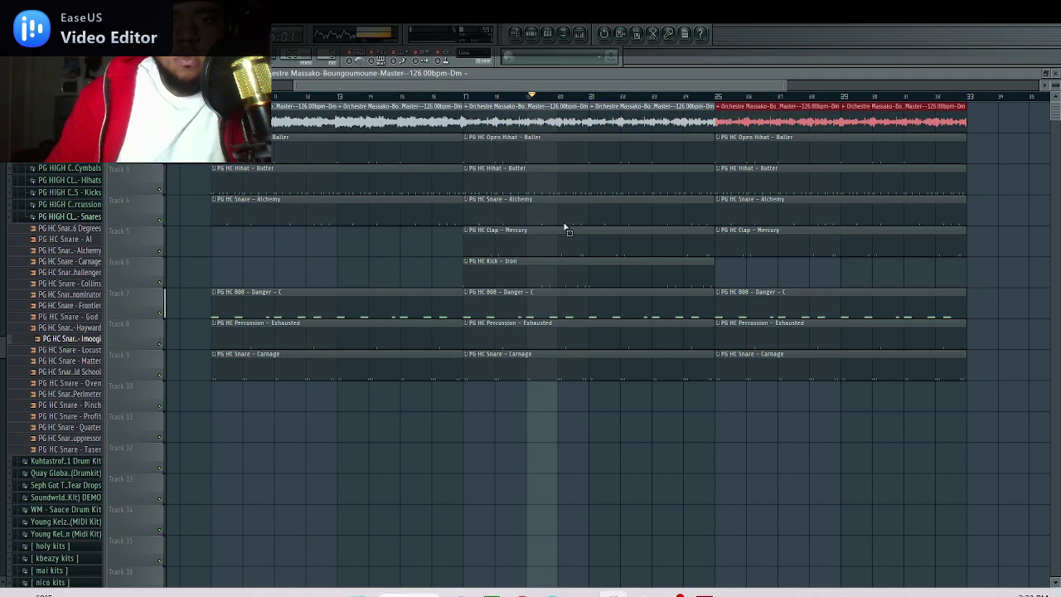
Delete the Percussion - Exhausted clip at bar 9 and the 808 - Danger - C clip at bar 25
left_click(421, 330)
key("Delete")
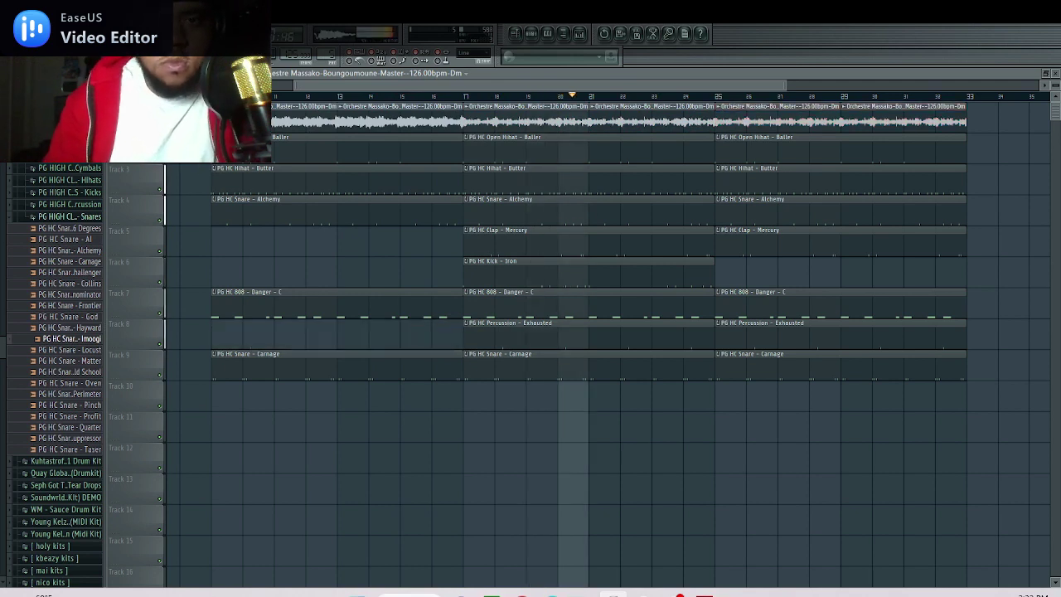
left_click(389, 73)
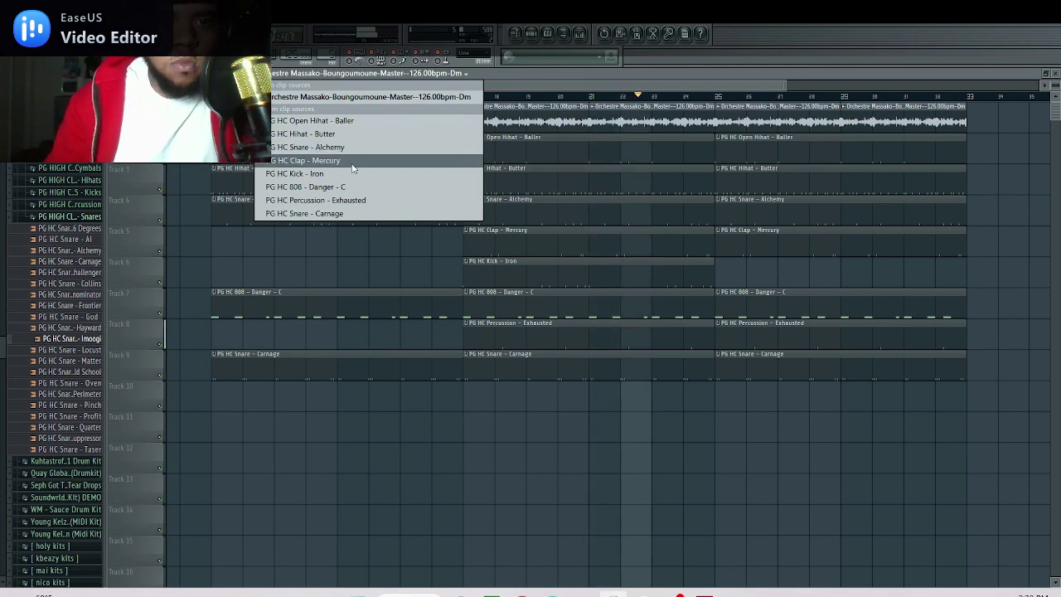
right_click(825, 293)
right_click(822, 298)
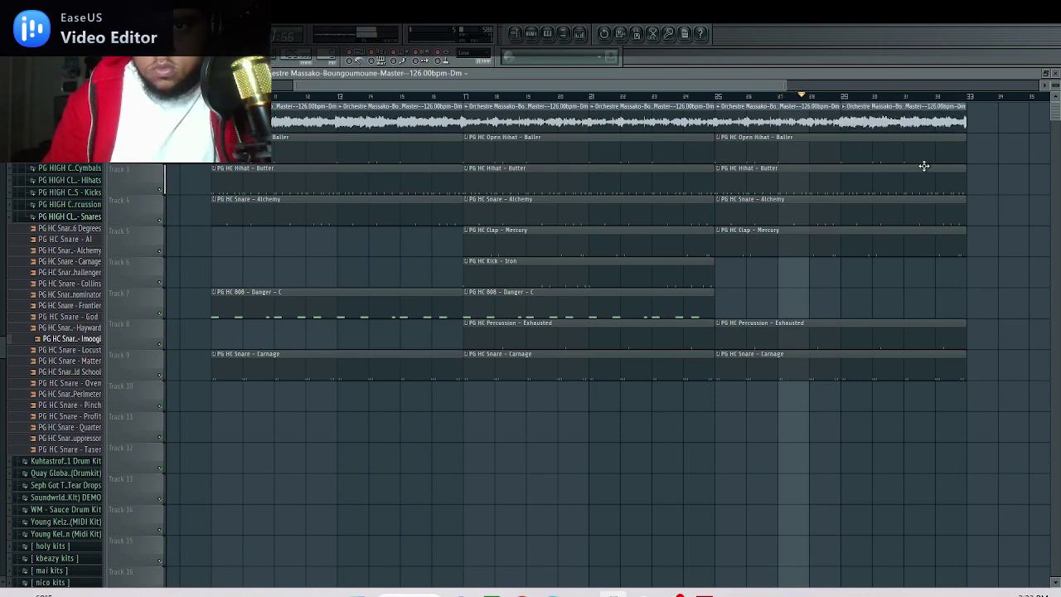
Shorten all the hi-hat, snare, clap and percussion clips that start at bar 25 to end at bar 29, and play from bar 25
left_click_drag(964, 157, 847, 182)
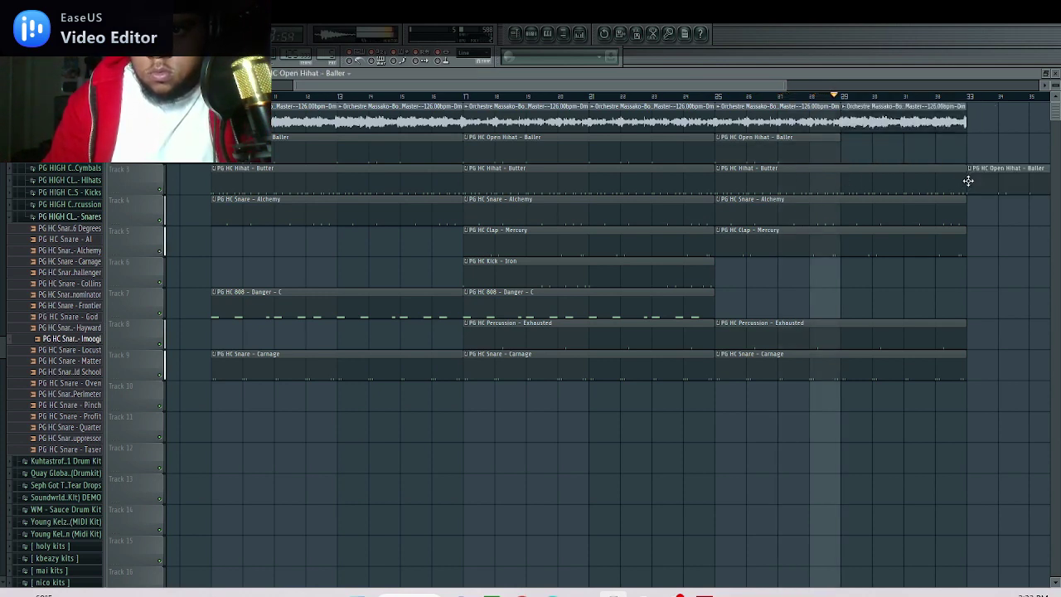
left_click_drag(963, 179, 844, 203)
left_click_drag(961, 214, 843, 225)
left_click_drag(965, 241, 841, 242)
left_click_drag(969, 340, 841, 342)
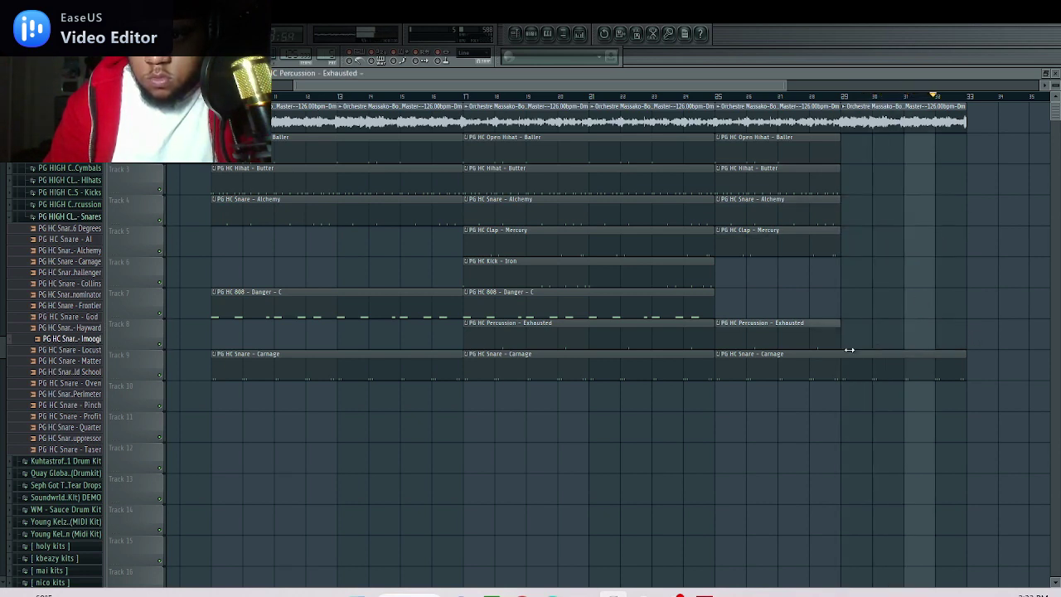
left_click_drag(967, 371, 840, 372)
left_click(720, 98)
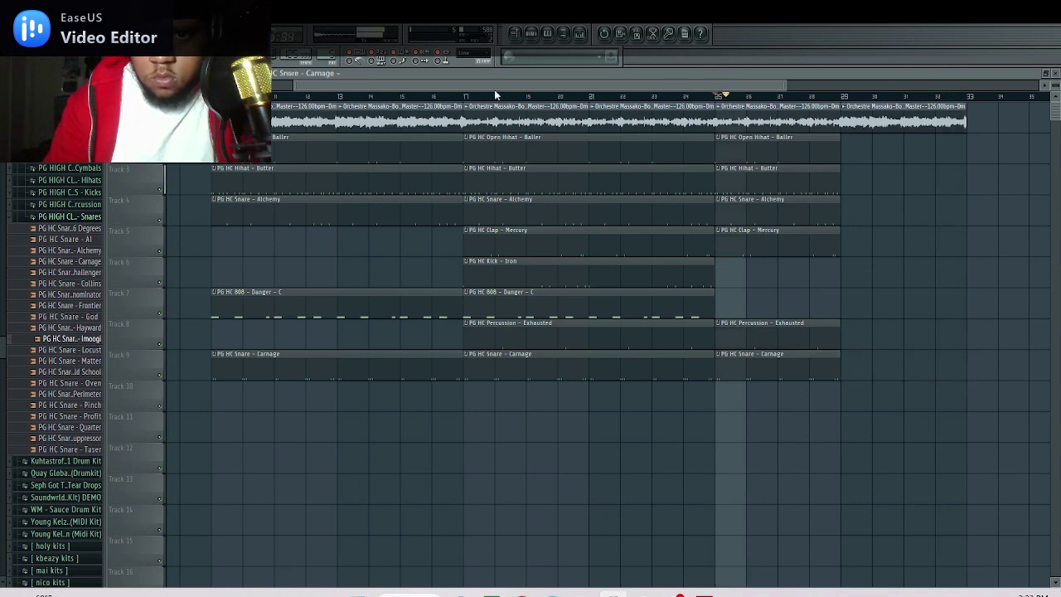
Duplicate all the sample and drum clips from bars 9 to 33 into bars 33 to 57
left_click_drag(787, 86, 1042, 85)
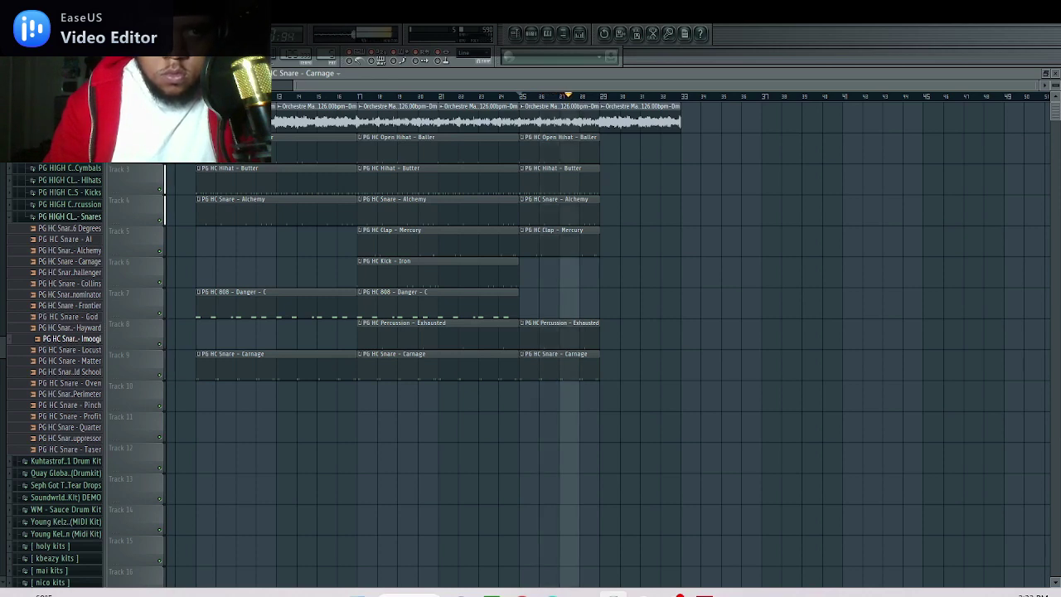
left_click_drag(226, 153, 580, 365)
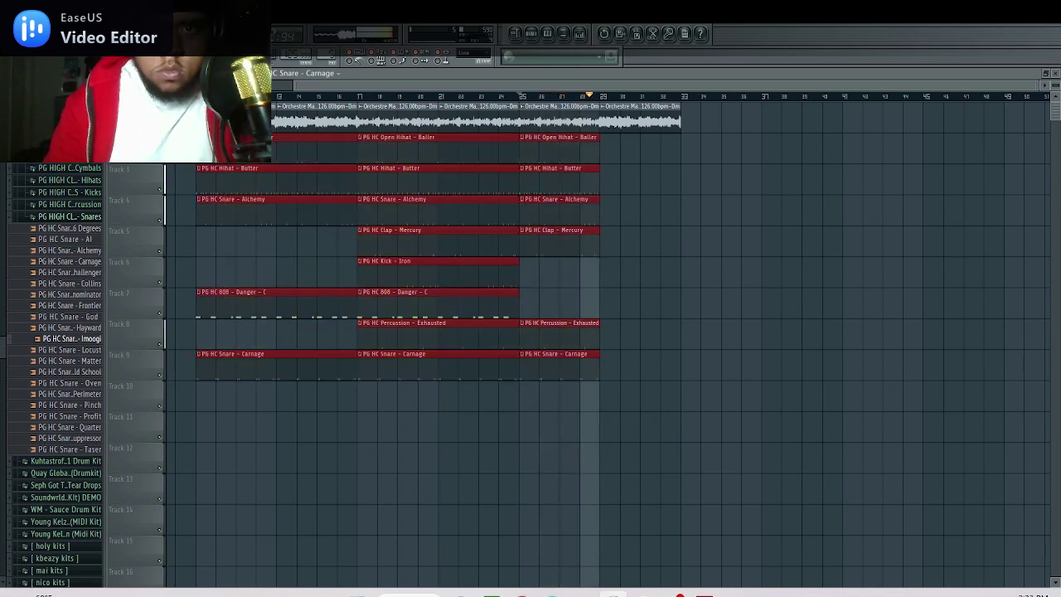
left_click(267, 116, "ctrl")
left_click_drag(222, 100, 753, 520)
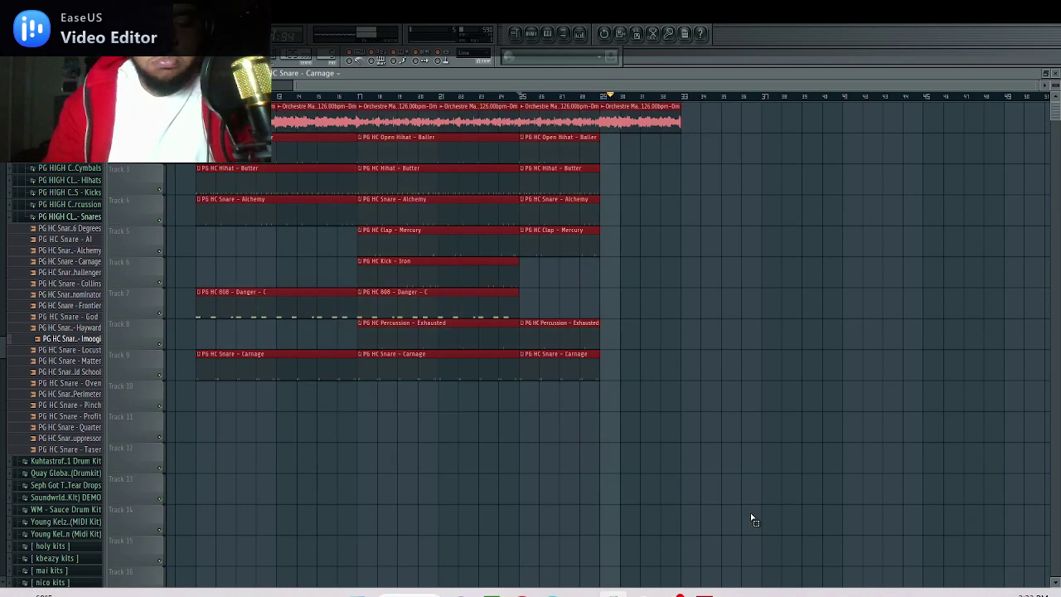
key("ctrl+b")
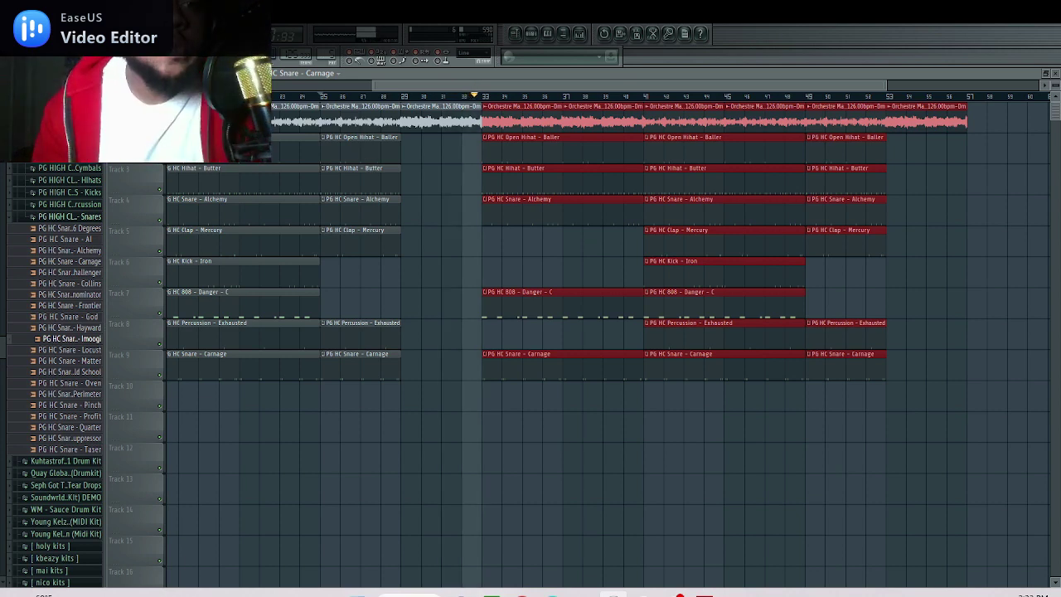
left_click(328, 77)
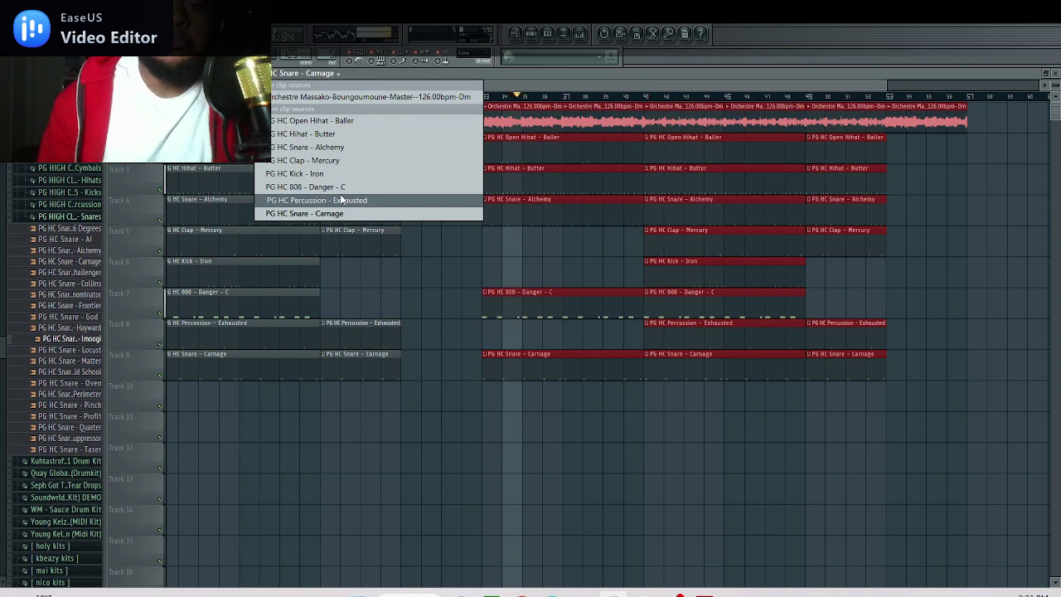
left_click(341, 200)
left_click(663, 330)
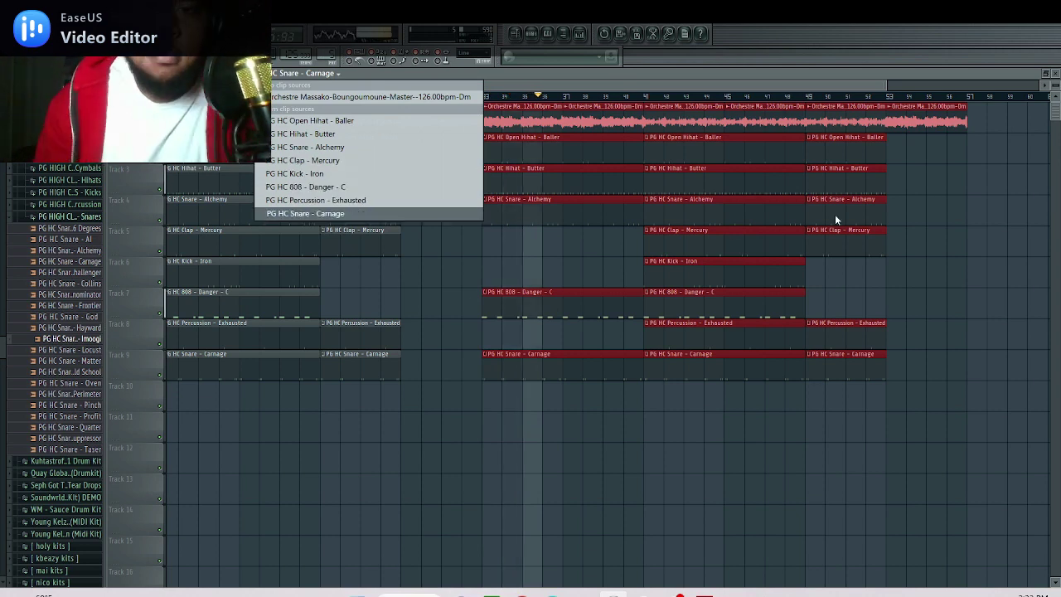
left_click(752, 440)
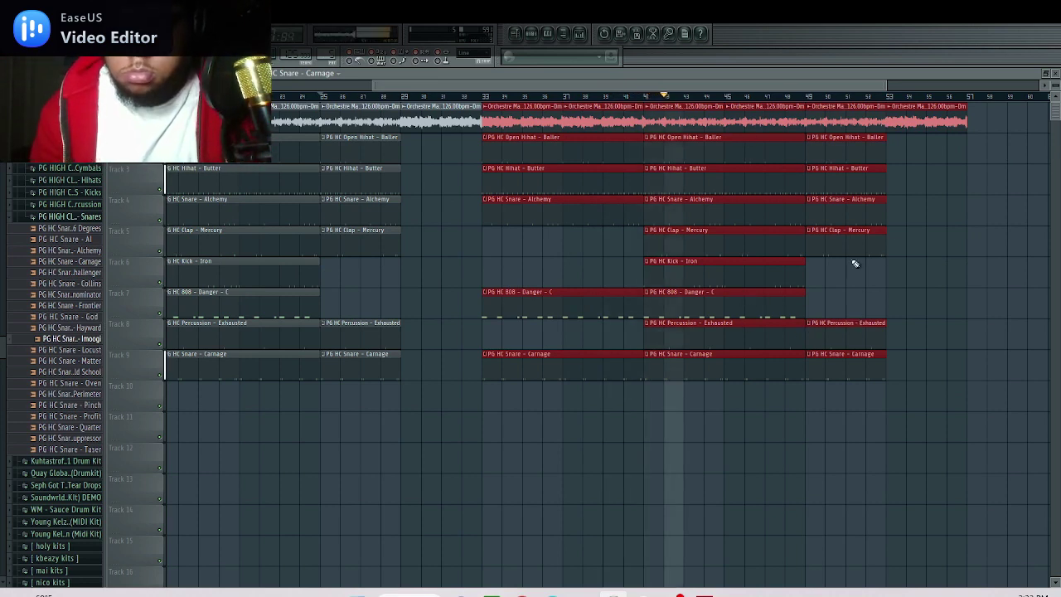
Delete the hi-hat, snare, clap and percussion clips from bars 49 to 53, keeping the sample clips
right_click(845, 170)
right_click(845, 139)
right_click(844, 202)
right_click(841, 232)
right_click(845, 325)
right_click(845, 357)
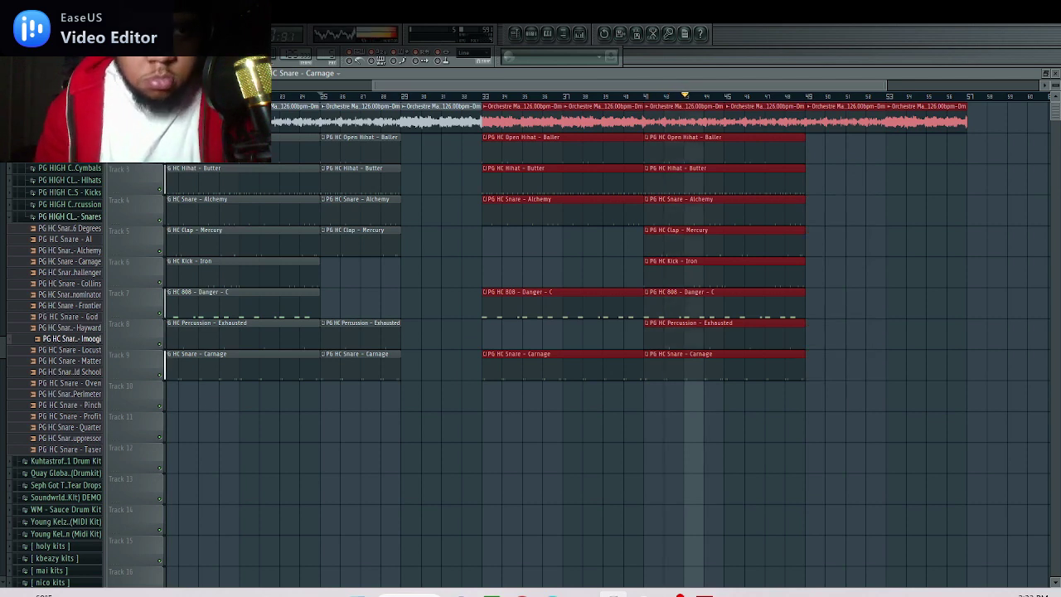
Duplicate the drum and 808 clips from bar 41 to bar 49, and delete the bar 41 Snare - Carnage clip
left_click_drag(646, 132, 794, 418)
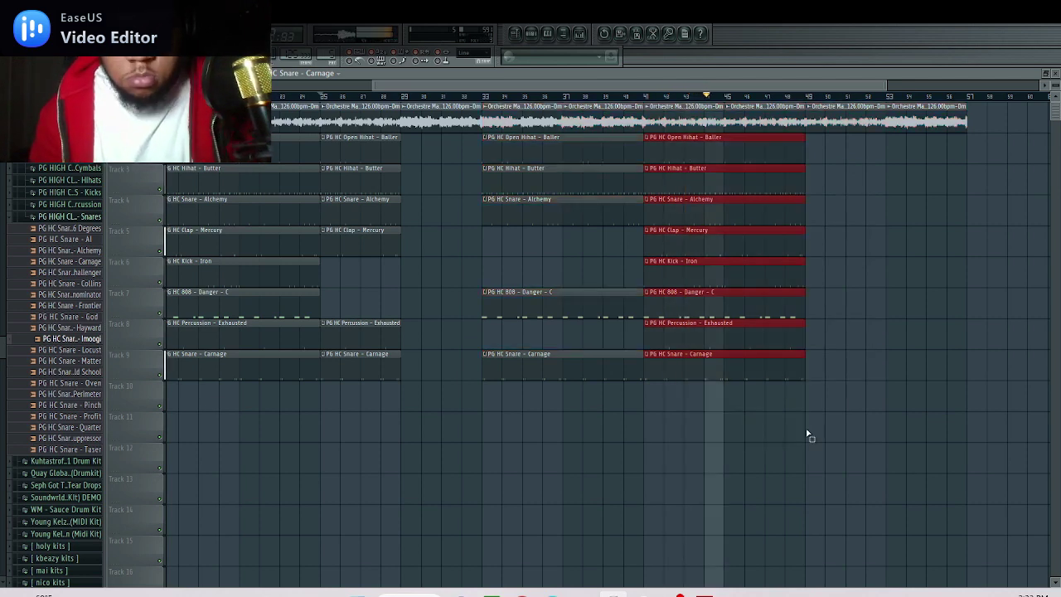
key("ctrl+b")
left_click(719, 371)
right_click(719, 372)
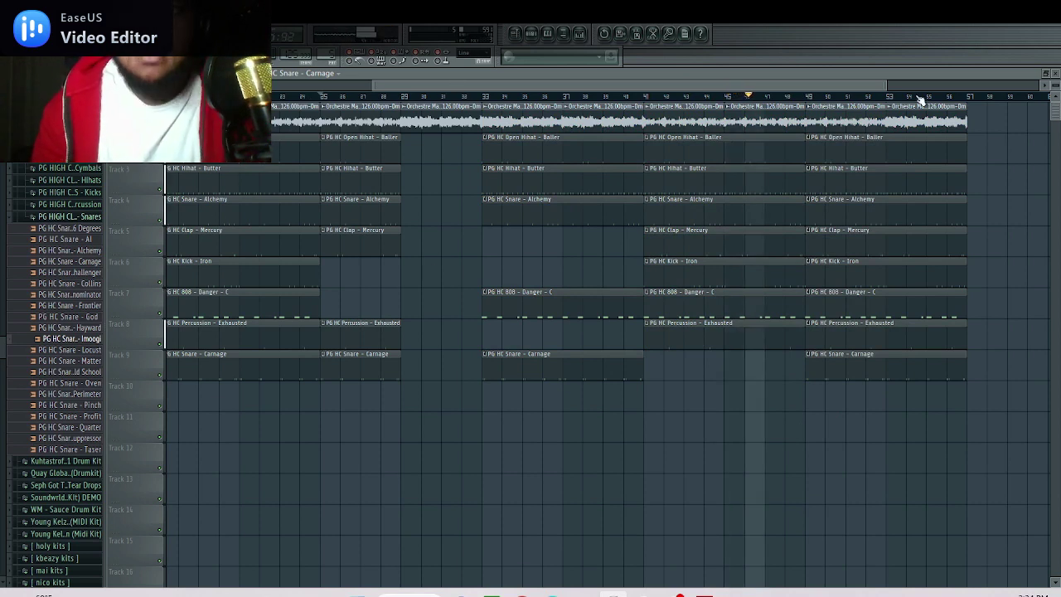
Duplicate the Track 1 sample clips after bar 57 and delete the copies beyond bar 65
left_click_drag(883, 86, 1036, 86)
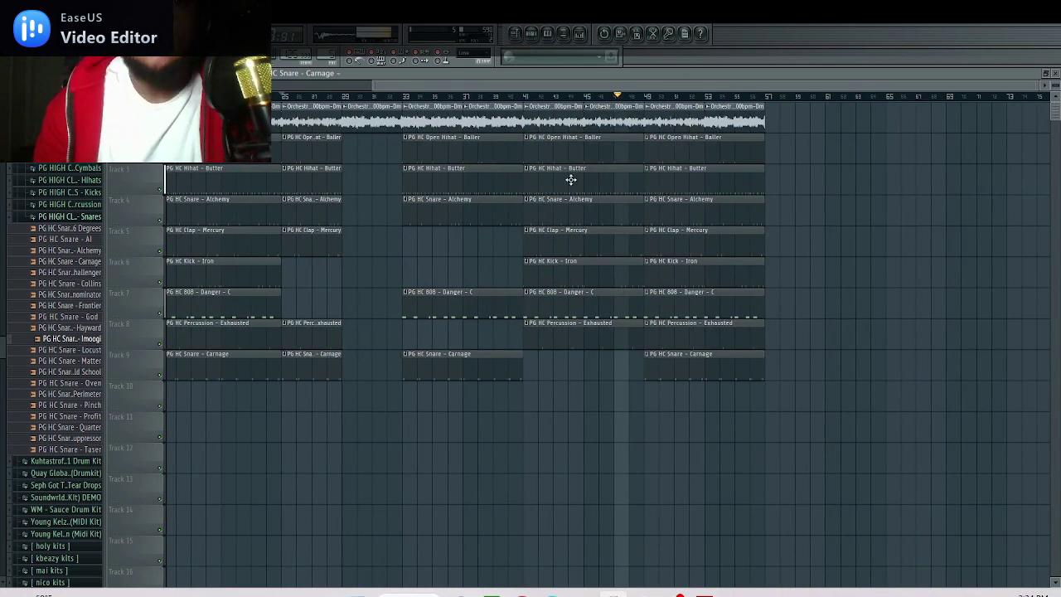
left_click_drag(374, 83, 2, 170)
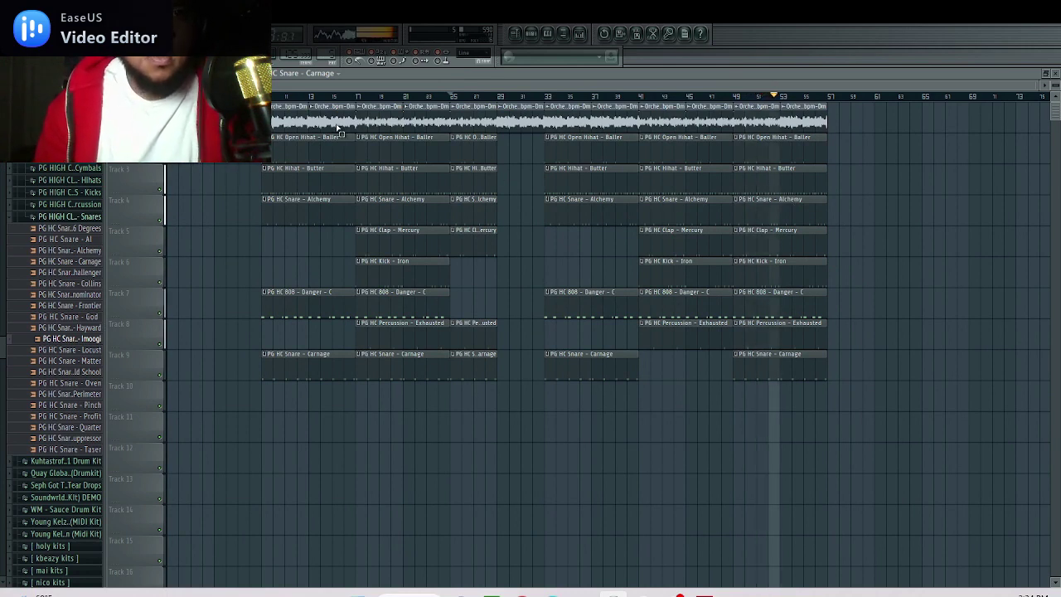
left_click_drag(274, 116, 884, 112)
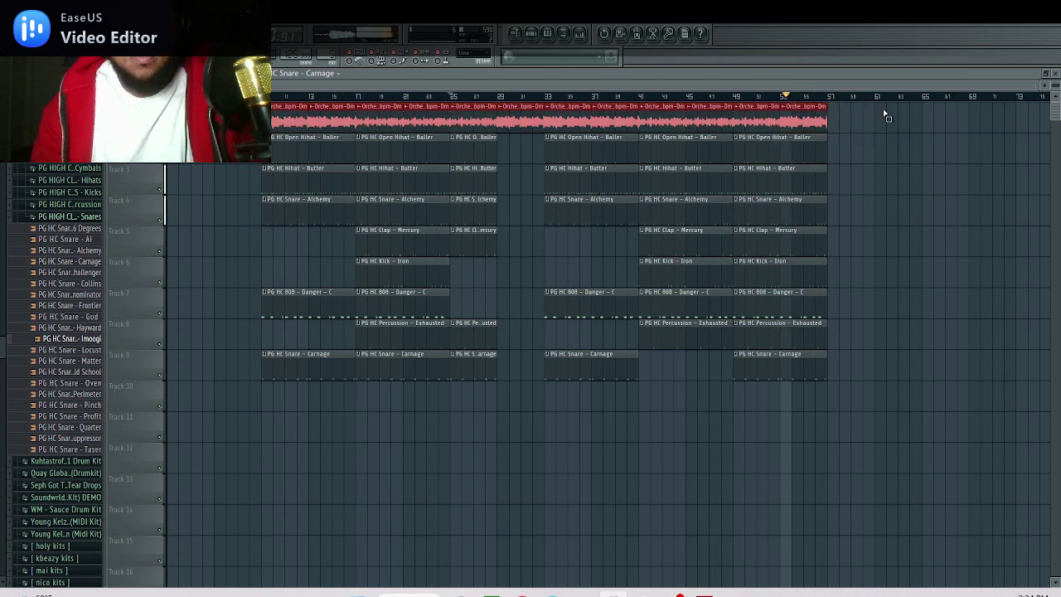
key("ctrl+b")
left_click_drag(424, 111, 1006, 158)
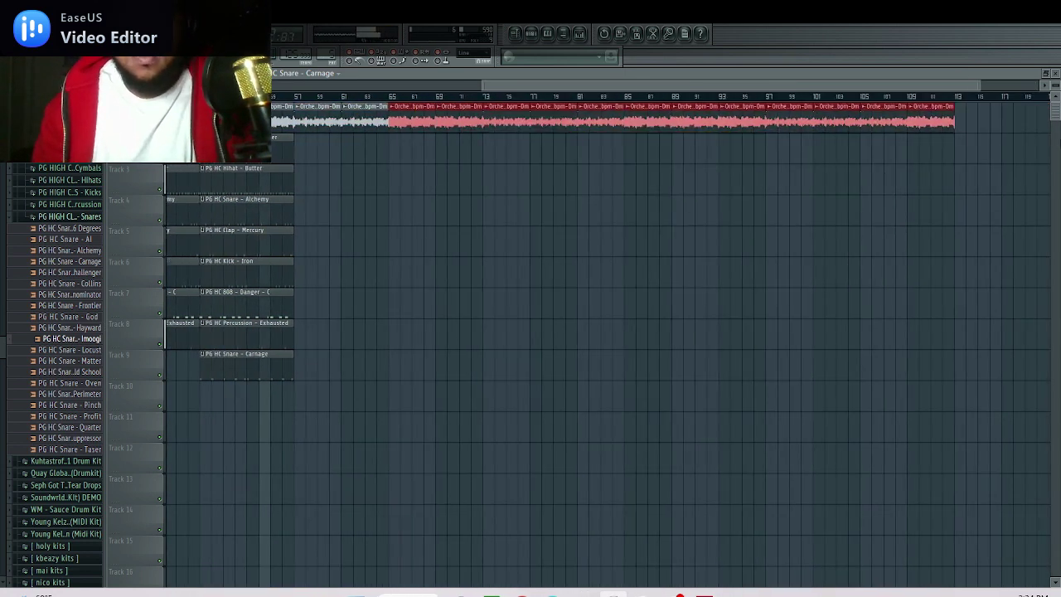
key("Delete")
Duplicate the bar 49 808 - Danger - C clip to bar 57 and shorten the copy to end at bar 62
left_click(277, 300)
key("ctrl+b")
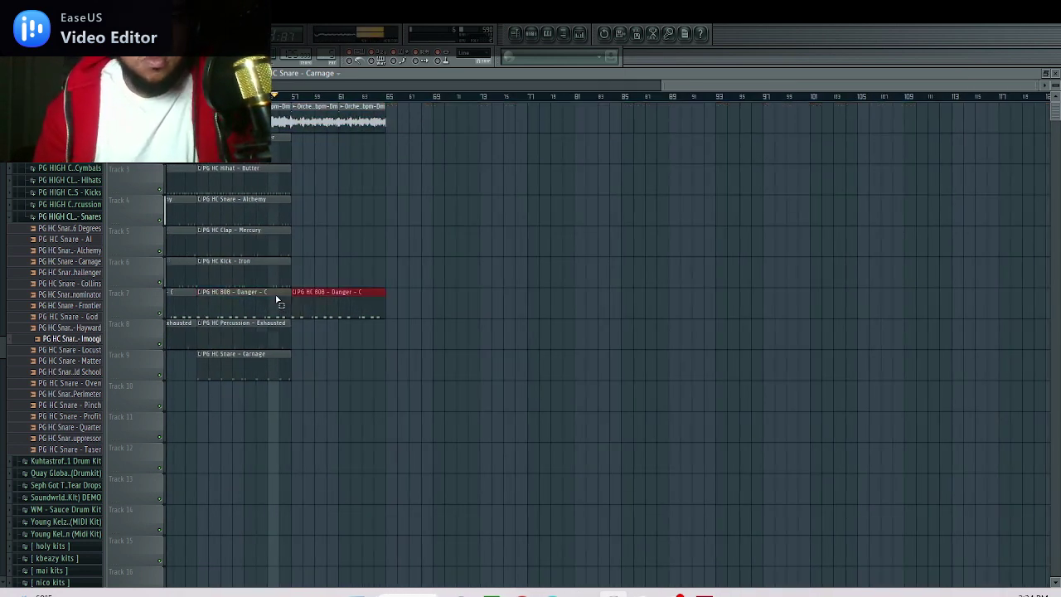
left_click(489, 238)
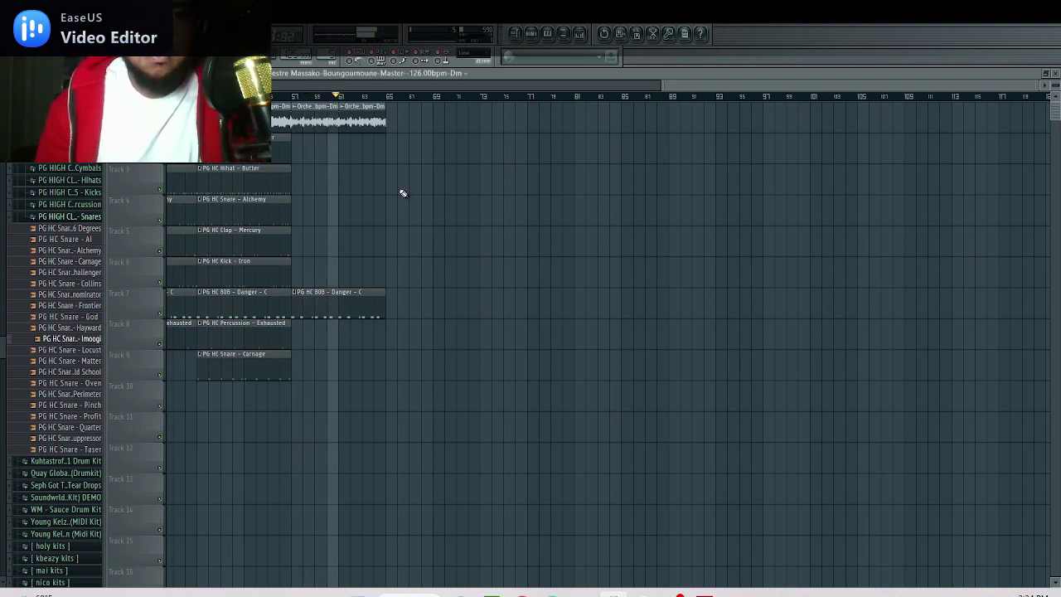
left_click_drag(383, 312, 348, 312)
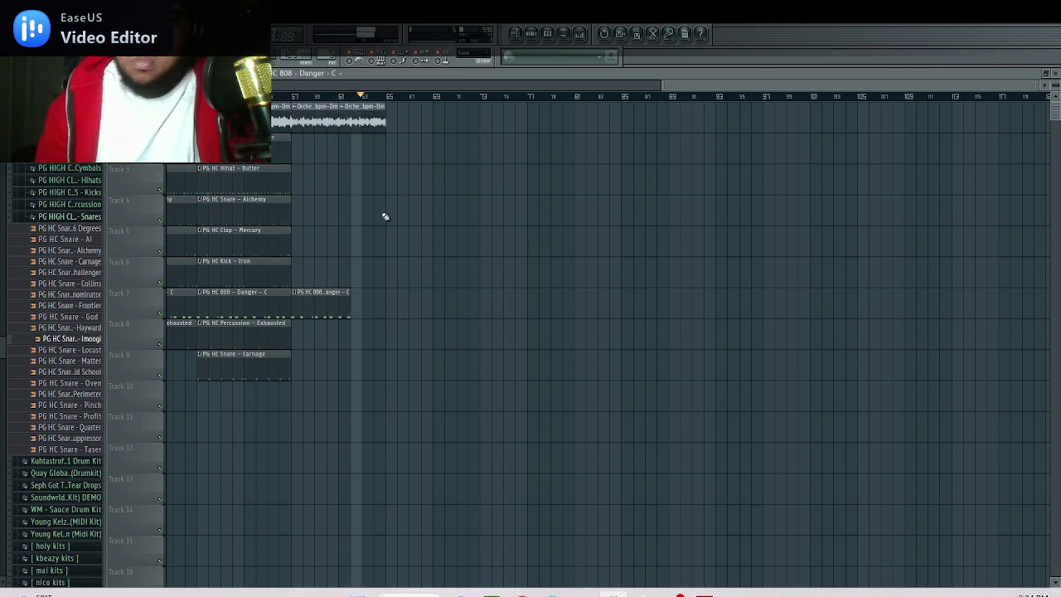
Find the KiddbudTag audio file in the browser and place it on Track 6 at about bar 7
left_click_drag(663, 87, 166, 86)
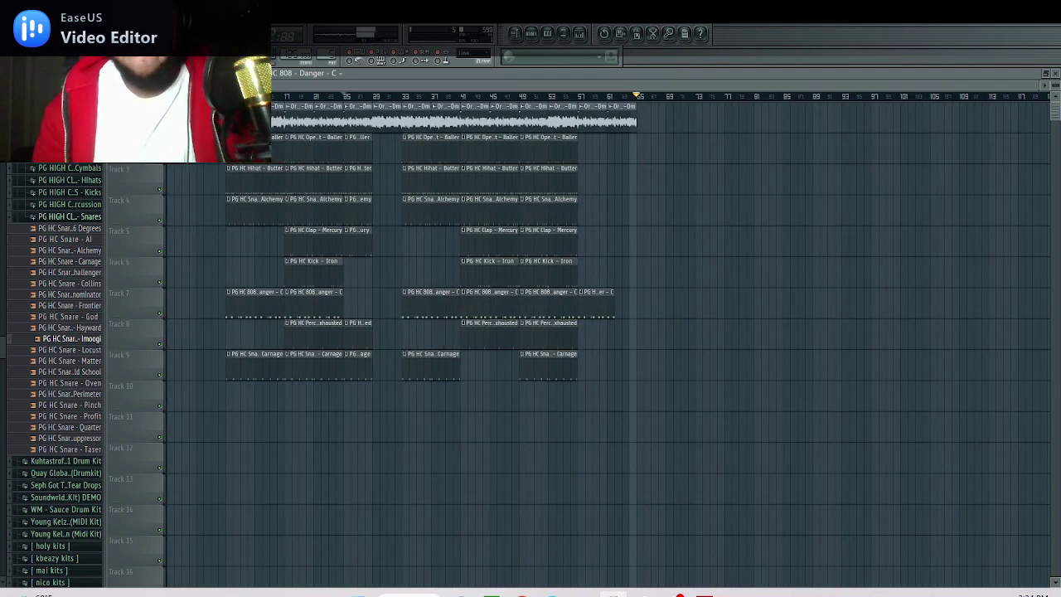
scroll(54, 373, "up", 7)
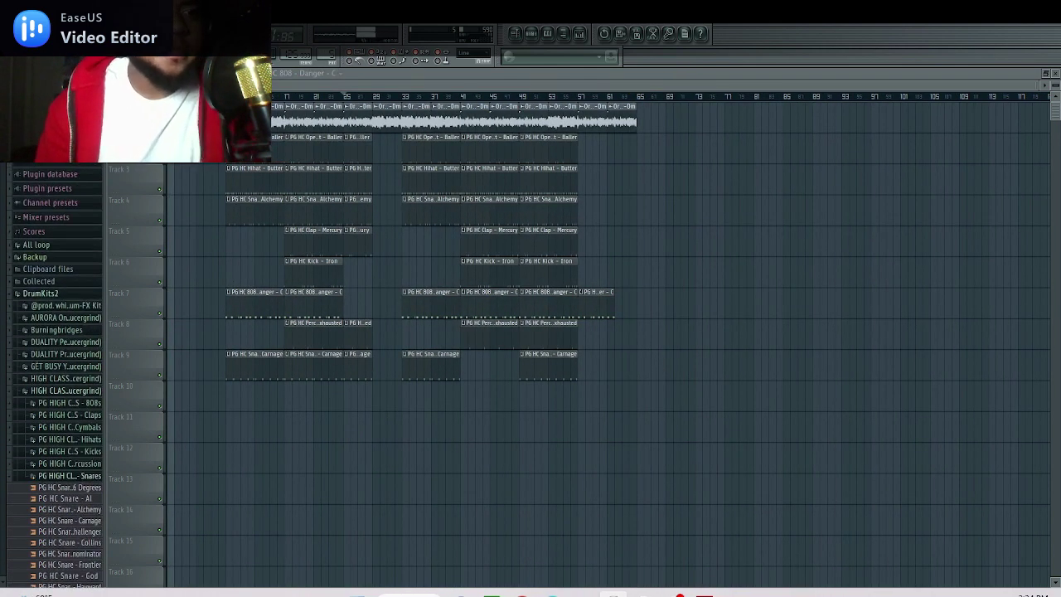
scroll(55, 372, "down", 10)
left_click_drag(240, 262, 214, 264)
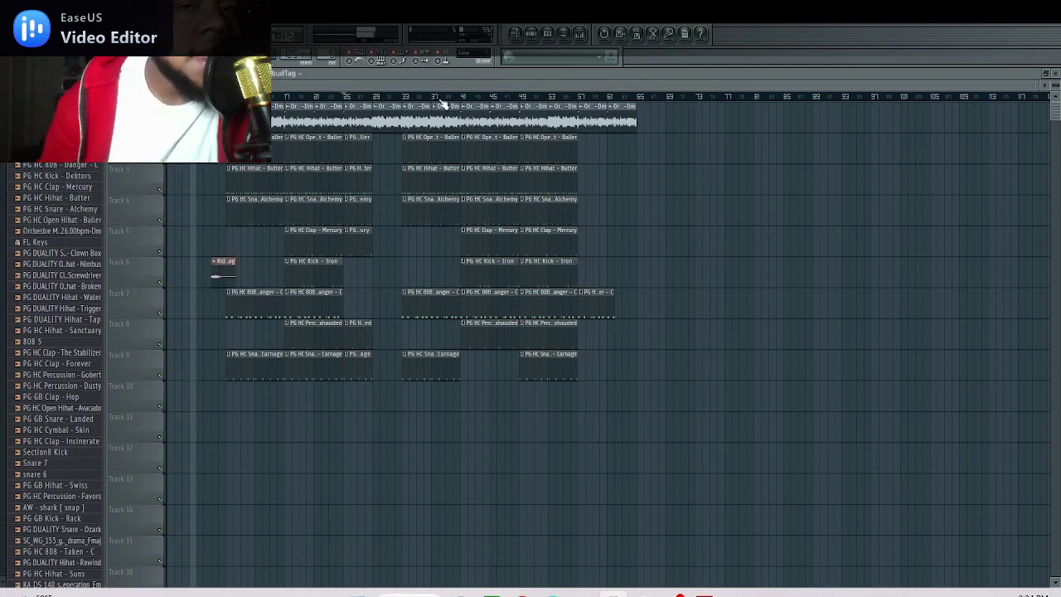
Route the KiddbudTag channel to mixer track 3 and play the arrangement with the mixer open
left_click(531, 34)
left_click(372, 215)
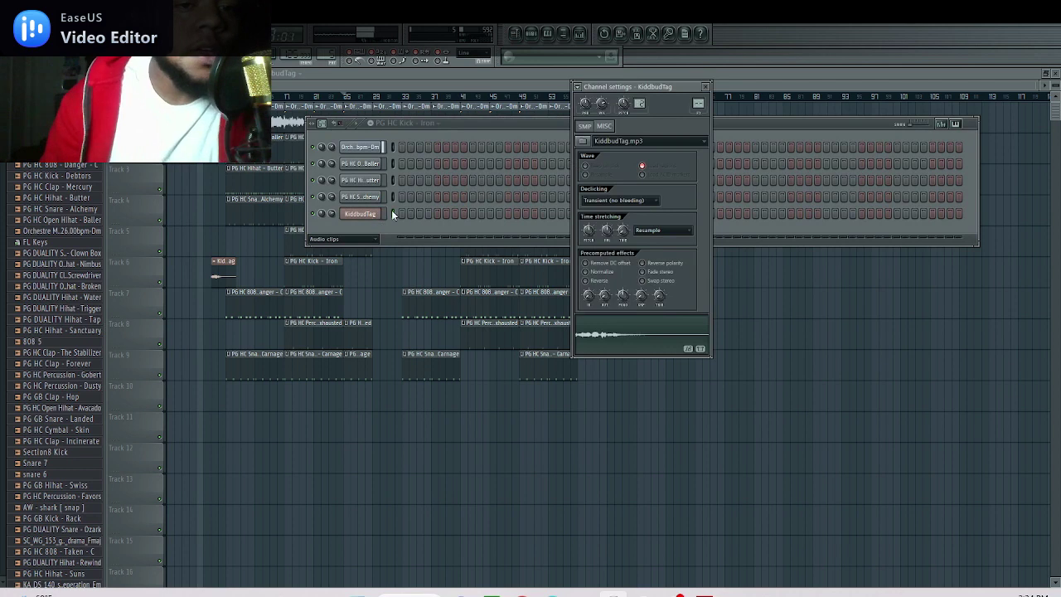
key("F9")
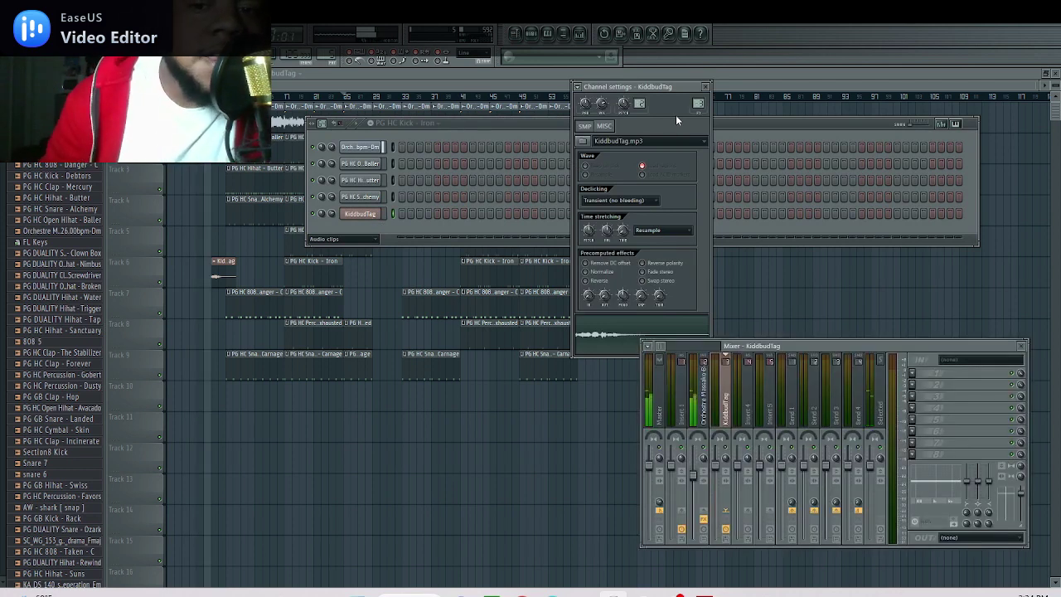
key("space")
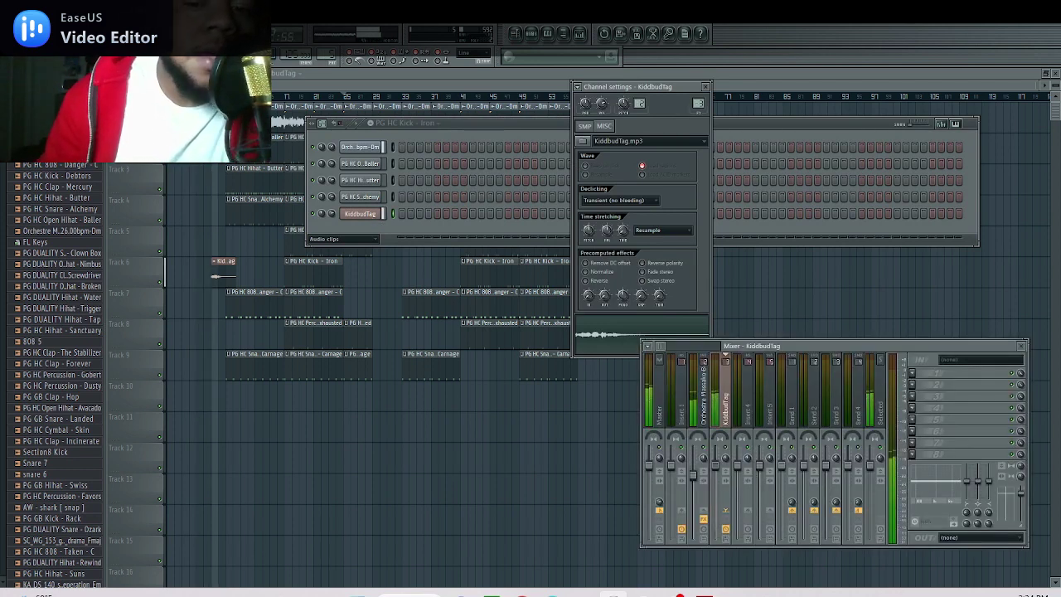
Show all channels and route Open Hihat - Baller, Hihat - Butter and Snare - Alchemy to mixer tracks 4, 5 and 6
left_click(355, 239)
left_click(354, 249)
left_click(361, 180)
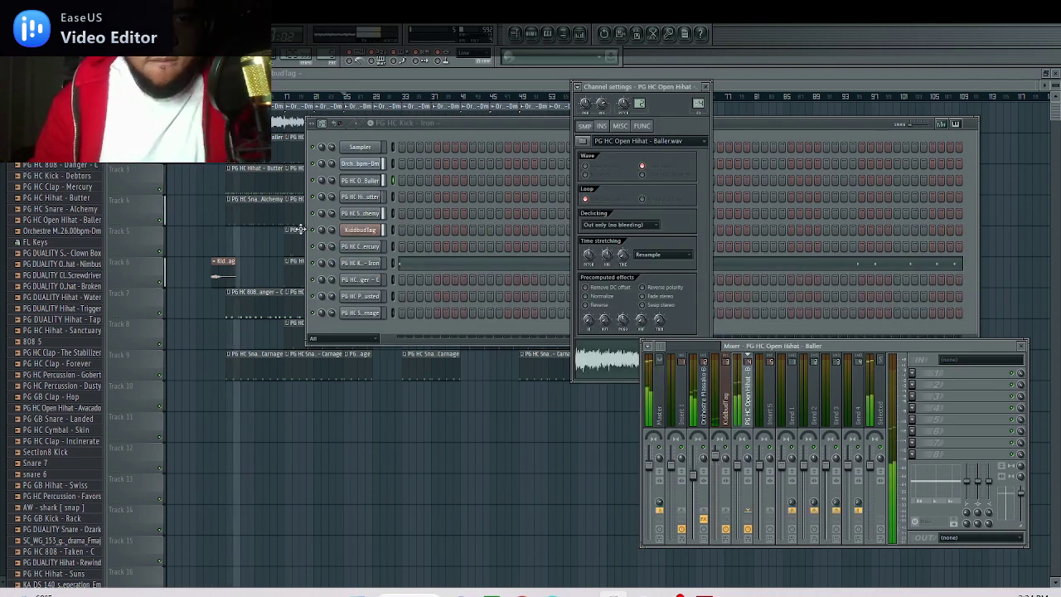
left_click(373, 199)
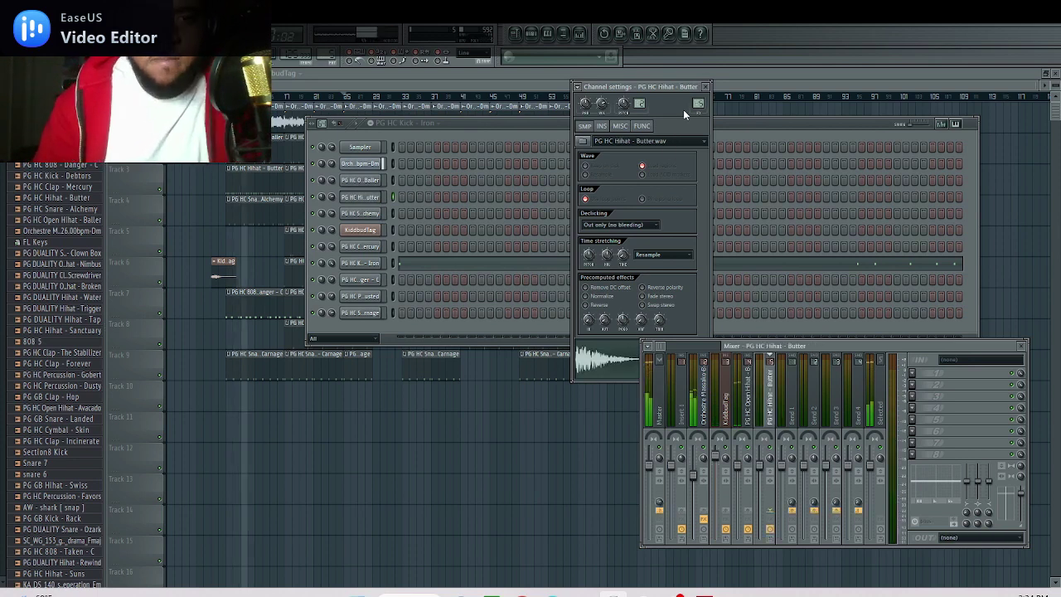
left_click(371, 214)
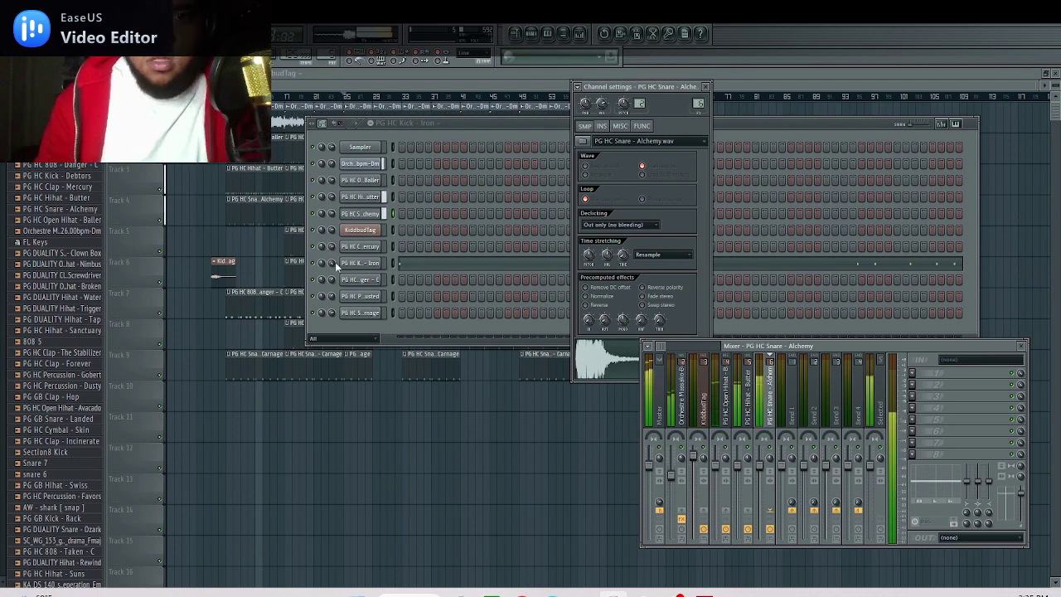
Route Clap - Mercury, Kick - Iron, 808 - Danger - C, Percussion - Exhausted and Snare - Carnage to mixer tracks 7 through 11
left_click(371, 246)
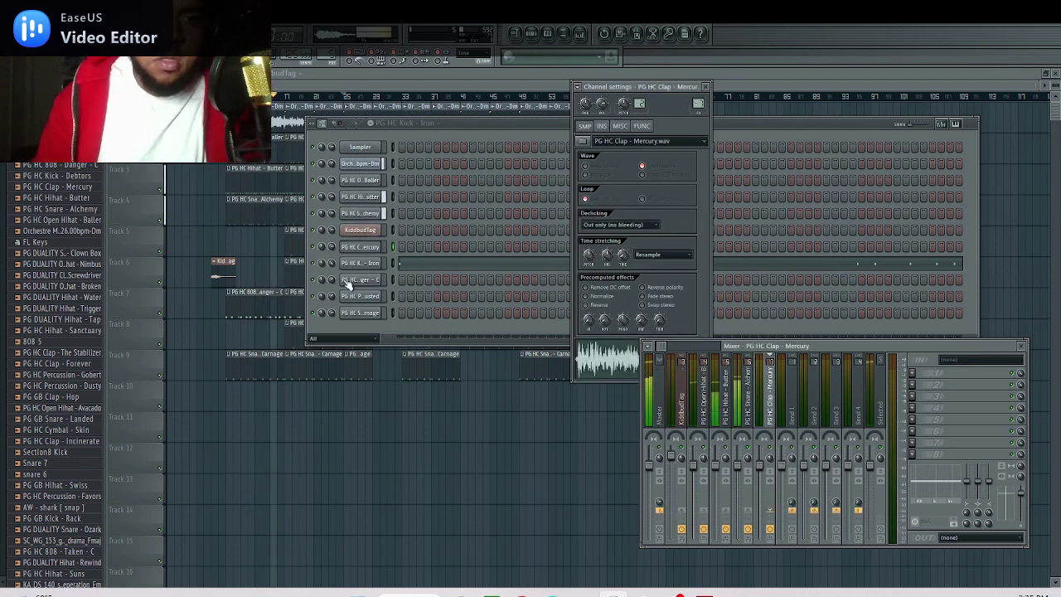
left_click(384, 265)
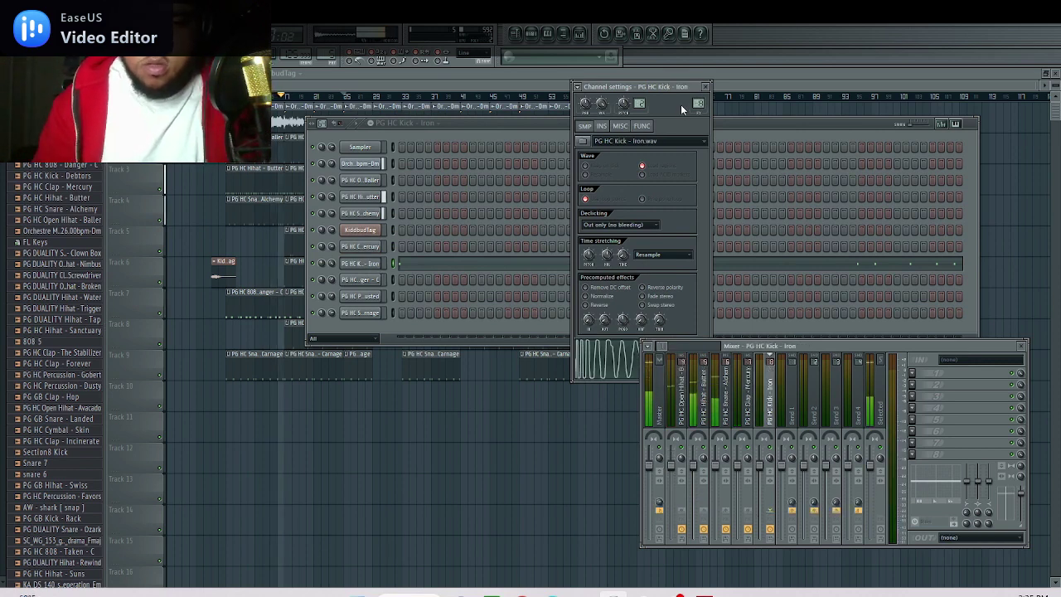
left_click(361, 280)
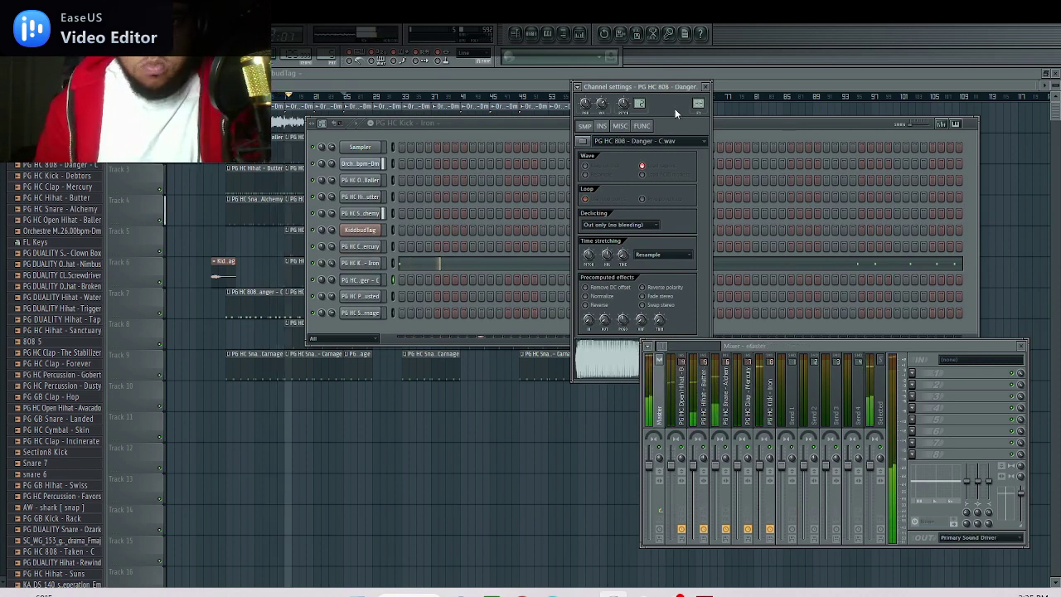
key("Down")
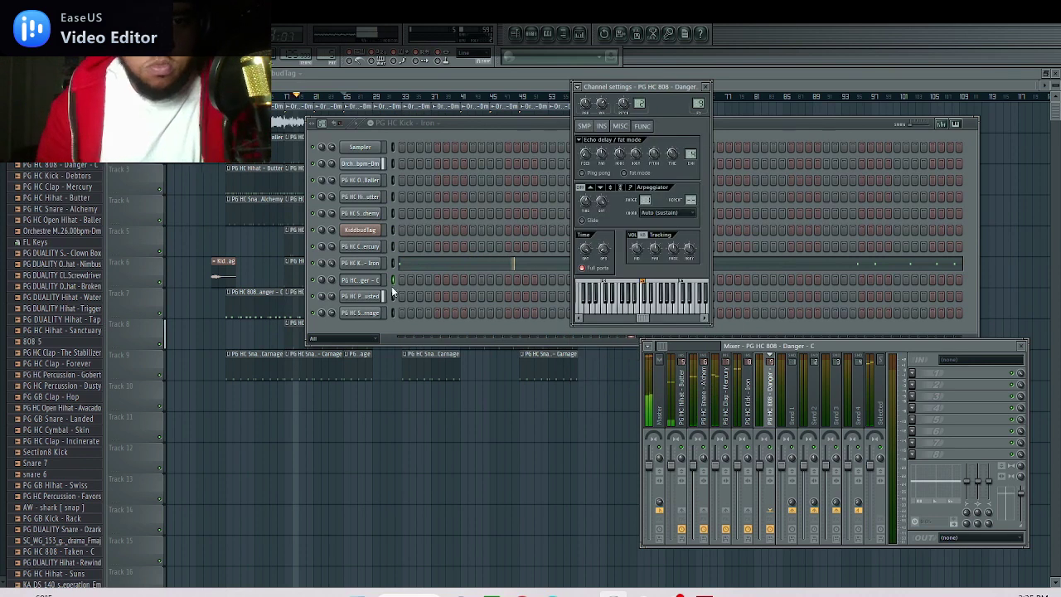
key("ctrl+l")
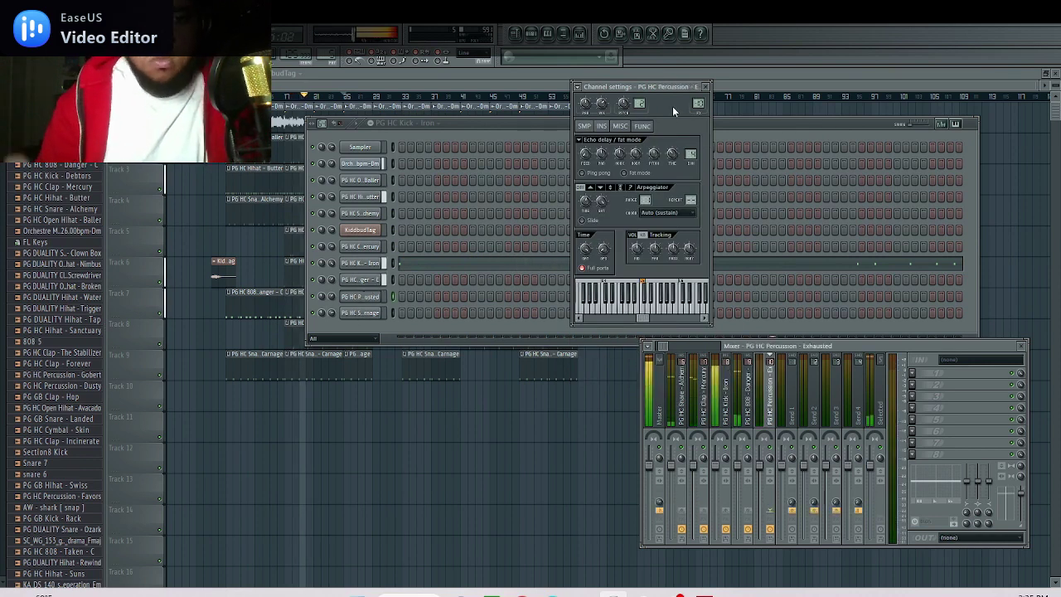
key("Down")
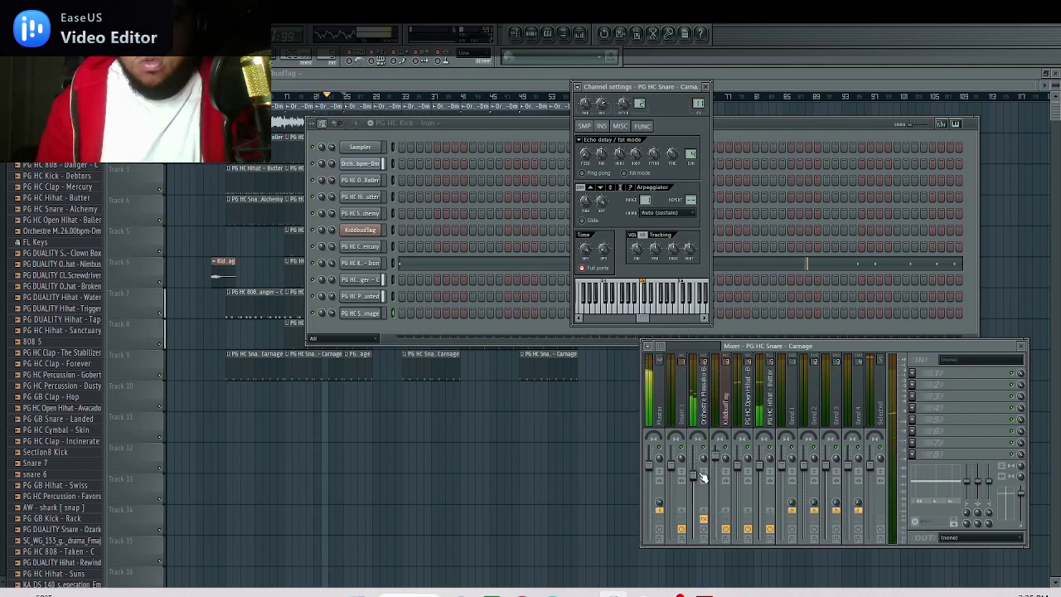
Lower the Orchestre Massako sample's mixer level slightly, and raise the Hihat - Butter and Open Hihat - Baller levels slightly
left_click_drag(693, 474, 693, 477)
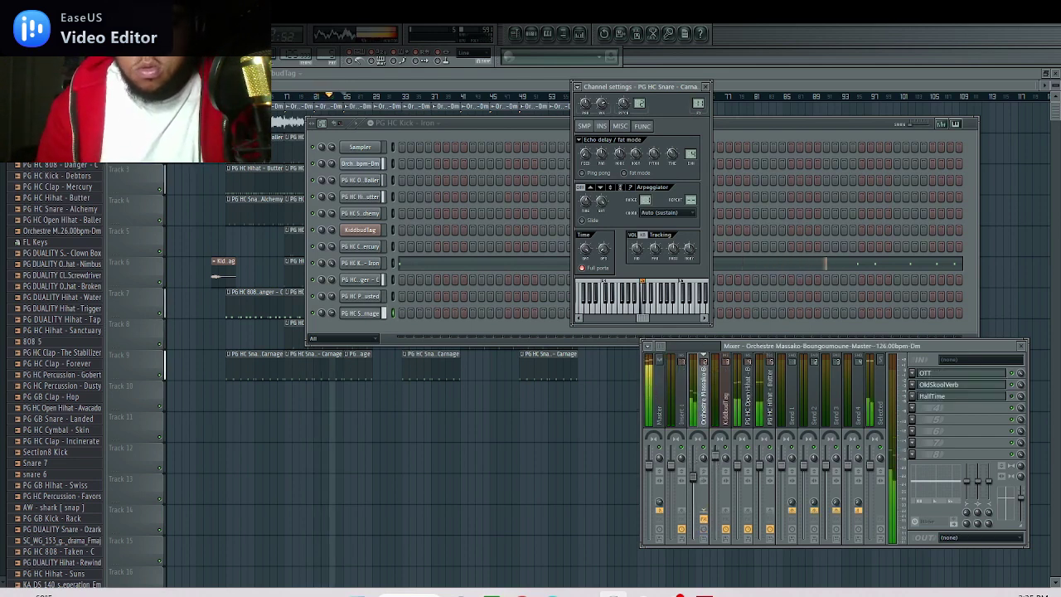
left_click(759, 469)
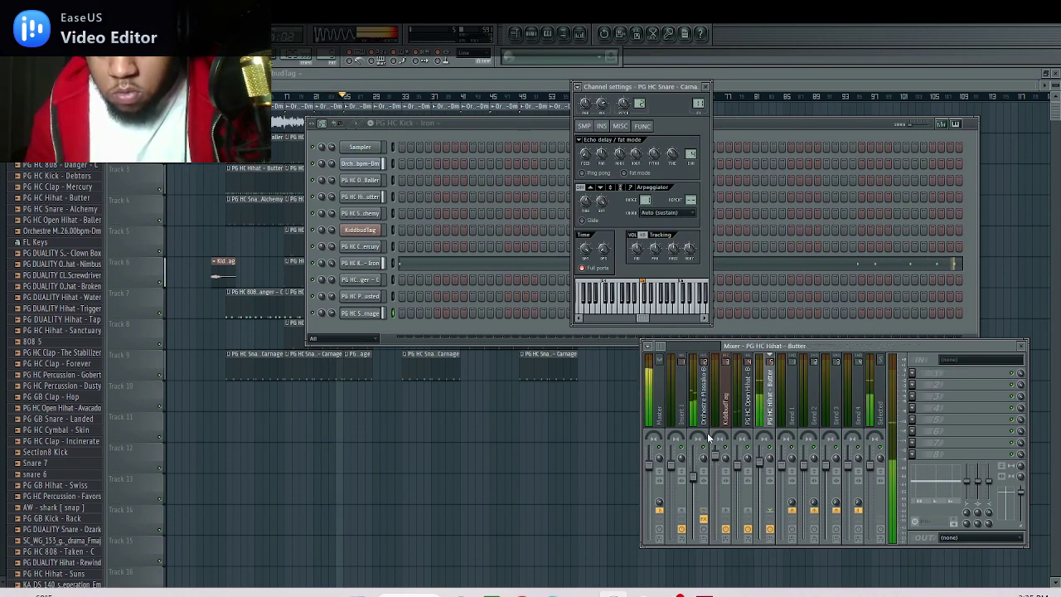
left_click(747, 390)
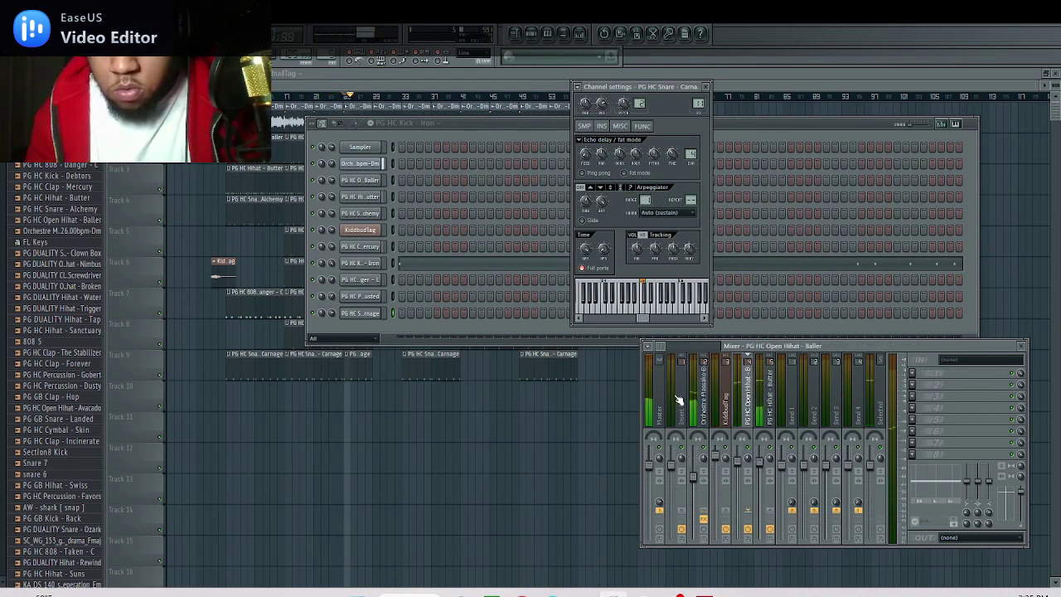
Raise the Snare - Alchemy mixer track's level slightly while the arrangement plays
scroll(662, 351, "down", 1)
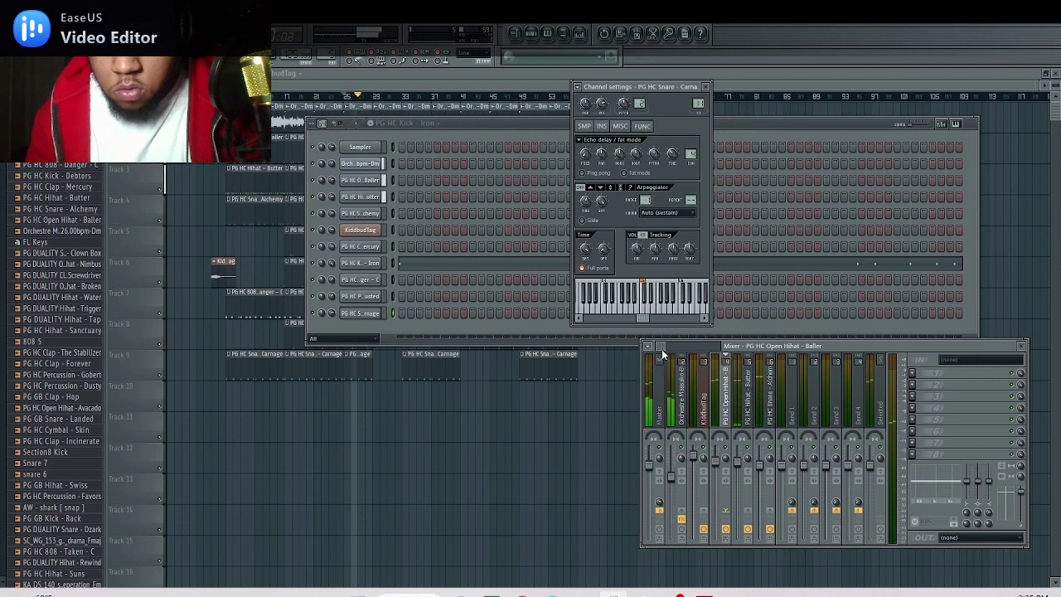
left_click(769, 398)
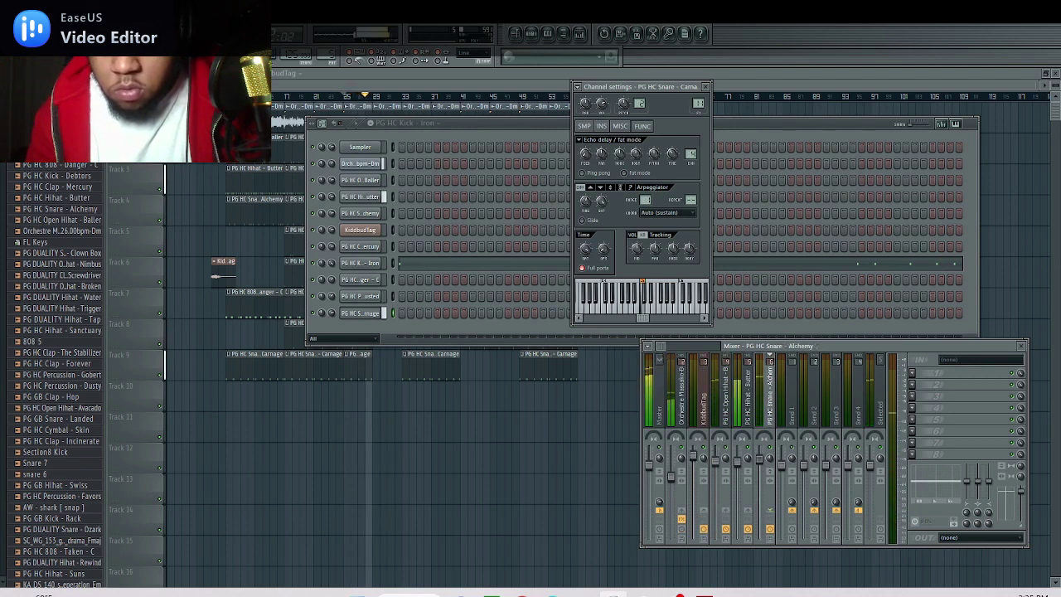
left_click_drag(761, 459, 758, 455)
Raise the mixer levels of Snare - Carnage and Percussion - Exhausted slightly
scroll(761, 461, "down", 1)
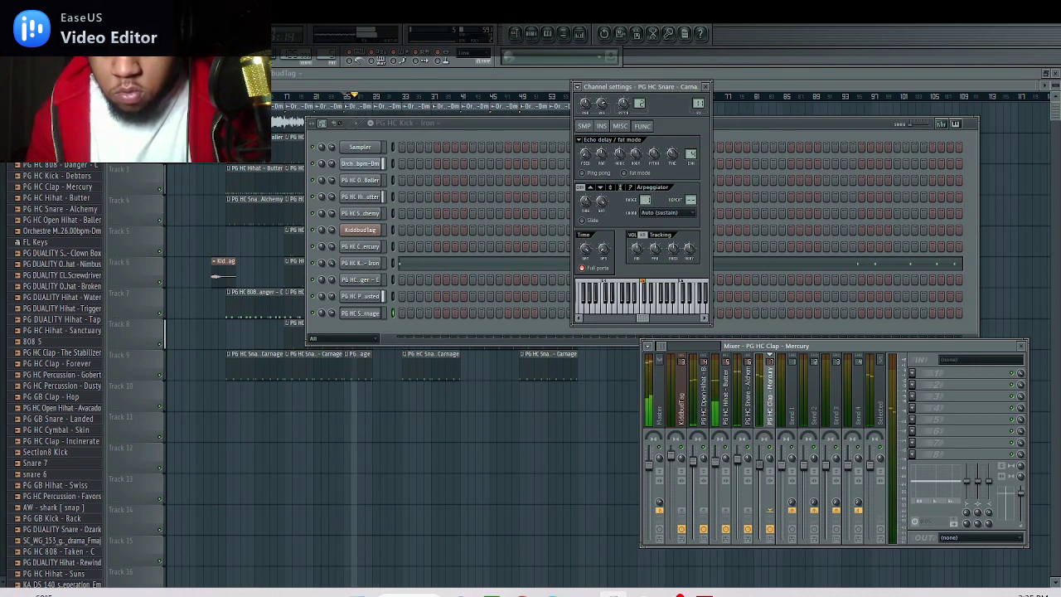
left_click_drag(666, 343, 668, 346)
scroll(668, 345, "down", 1)
left_click(719, 469)
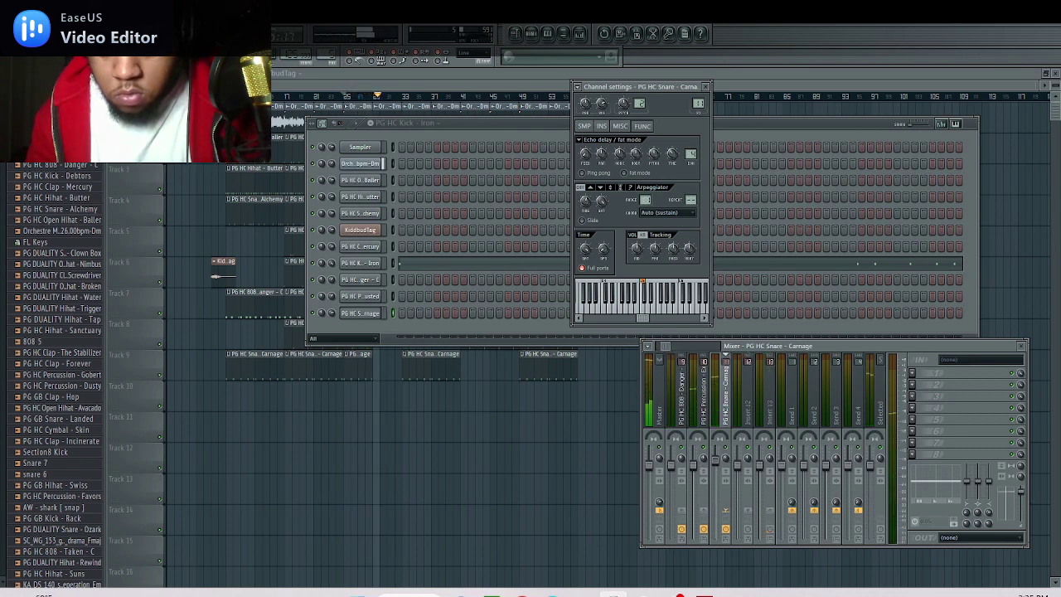
left_click(698, 468)
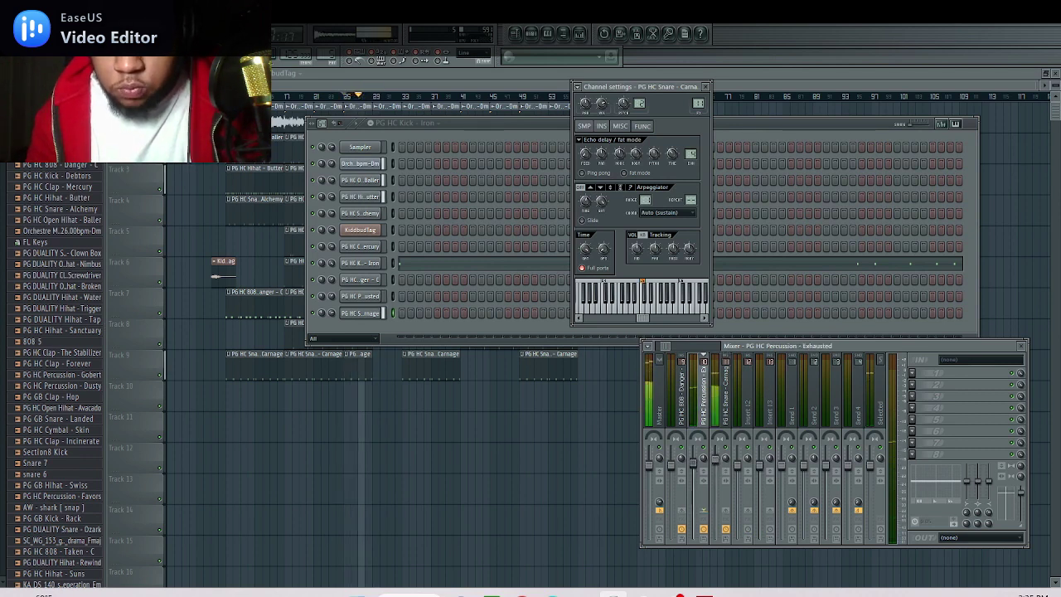
Try adding a PG HC Percussion - Exhausted pattern clip at bar 33 on playlist track 13, and remove it
left_click(278, 91)
left_click(286, 72)
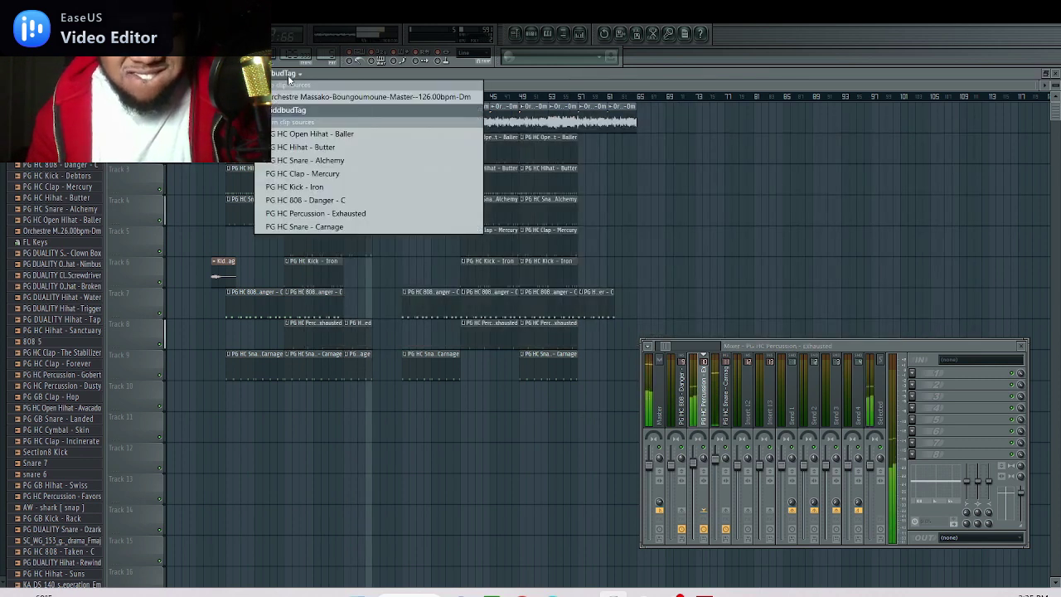
left_click(303, 213)
left_click_drag(391, 484, 406, 487)
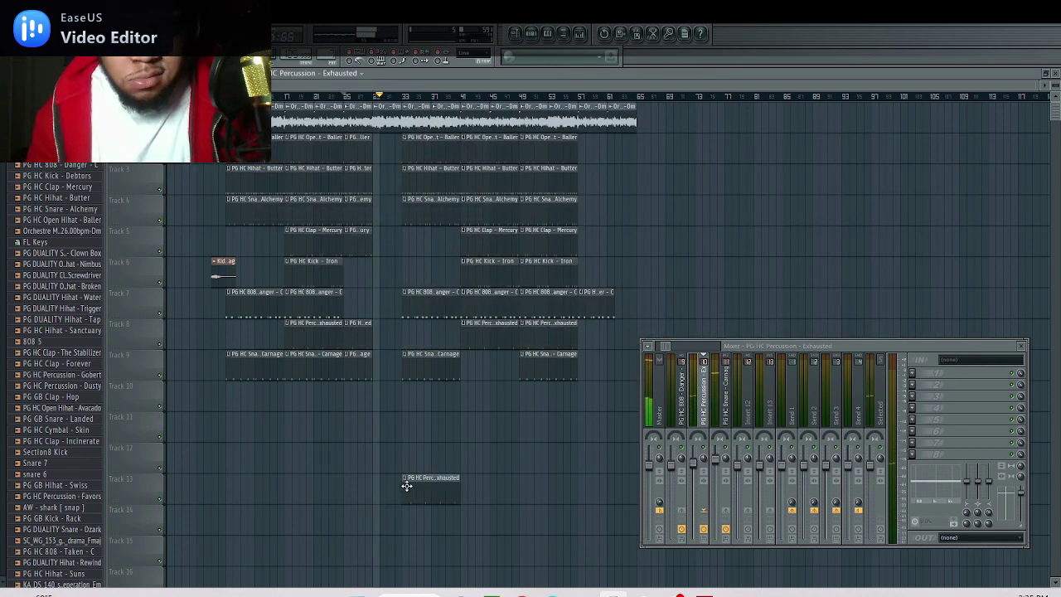
right_click(431, 484)
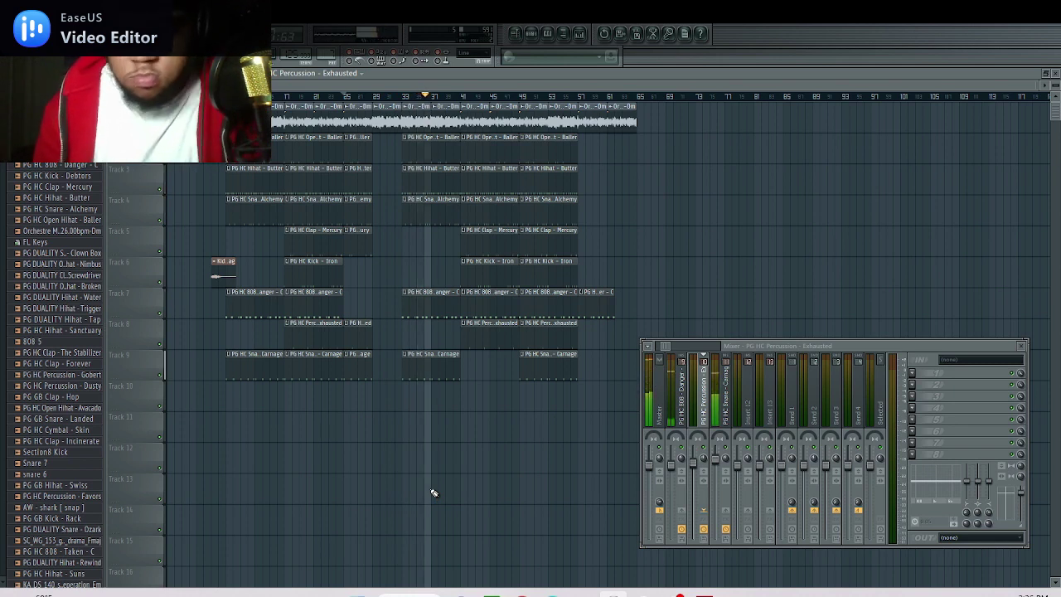
Select the Clap - Mercury mixer track while the arrangement plays
left_click(664, 346)
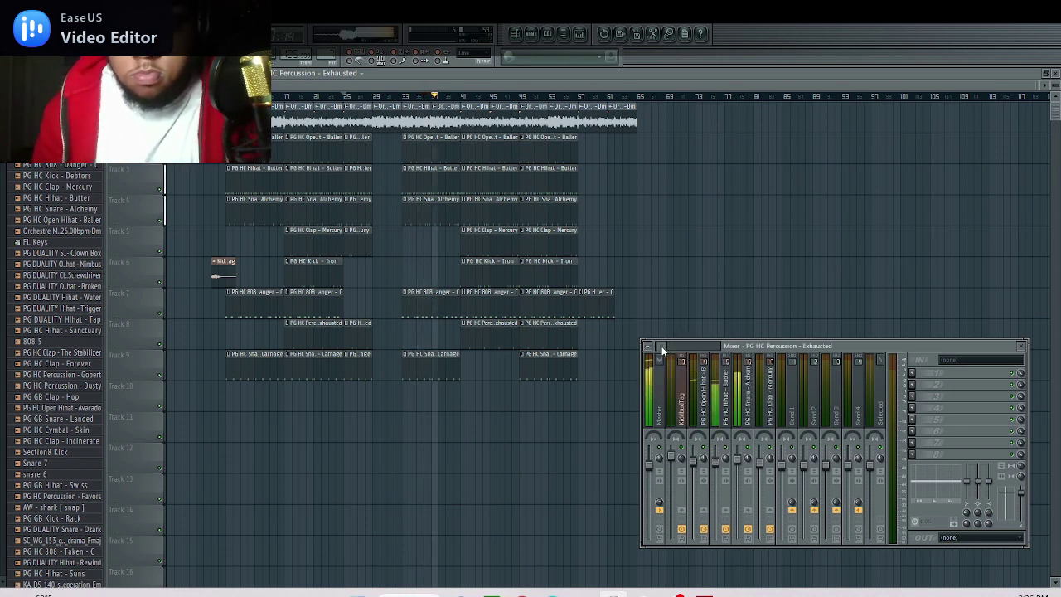
left_click(769, 364)
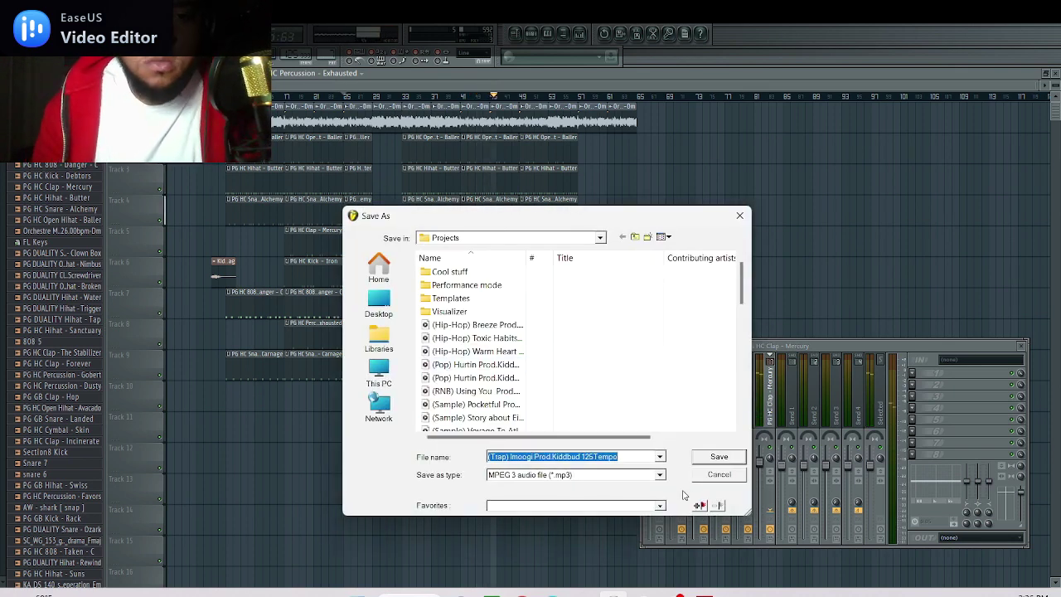
Render the song to an MP3 file named "(Trap) Imoogi Prod.Kiddbud 125Tempo" in the Projects folder
left_click(725, 462)
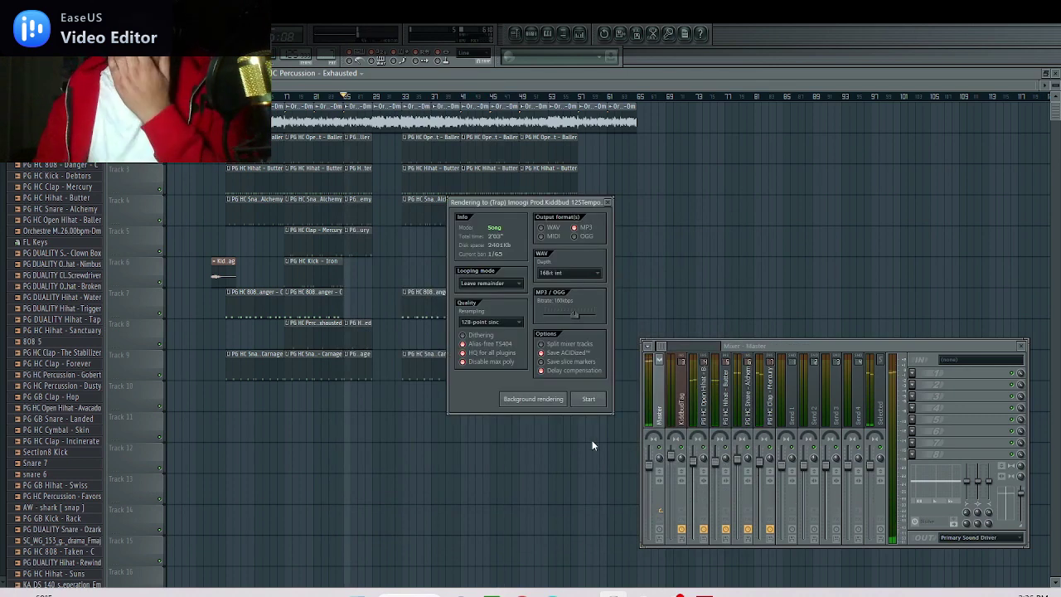
left_click(590, 400)
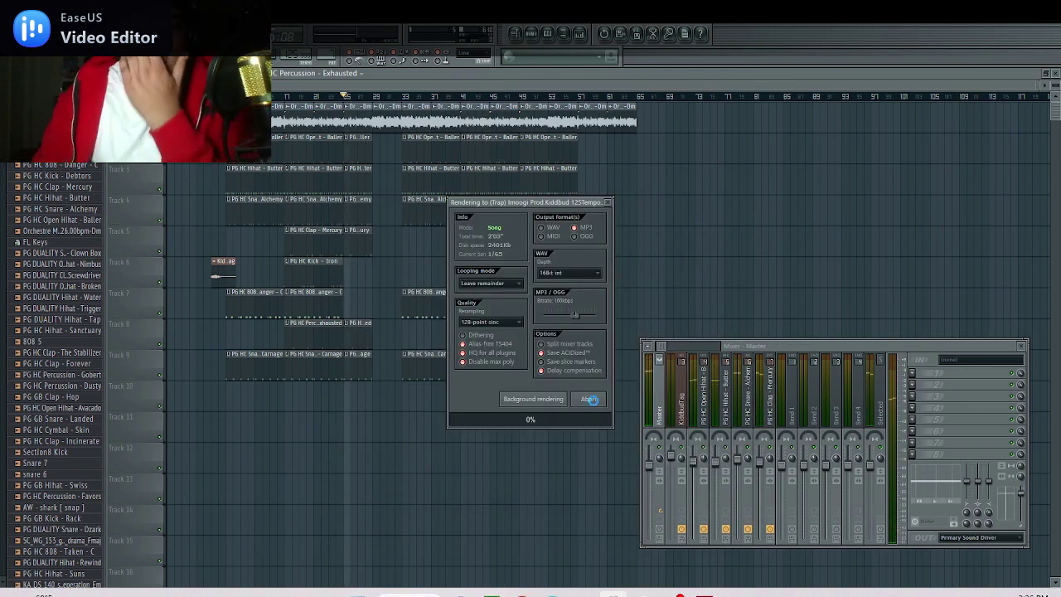
left_click(604, 202)
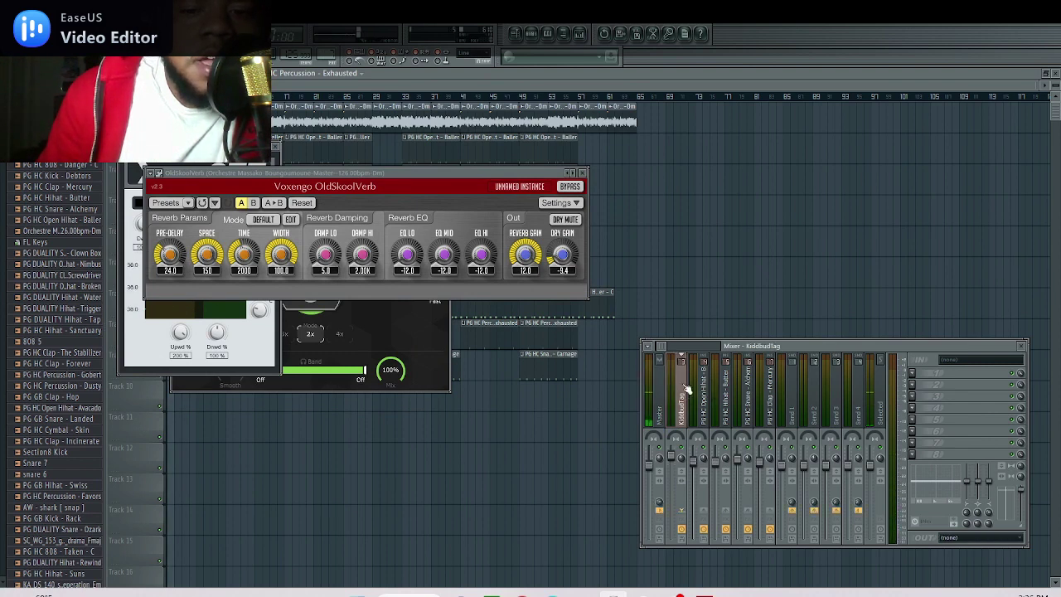
Show the effects loaded on the Orchestre Massako sample's mixer track
left_click(701, 381)
left_click_drag(664, 346, 655, 347)
left_click(701, 394)
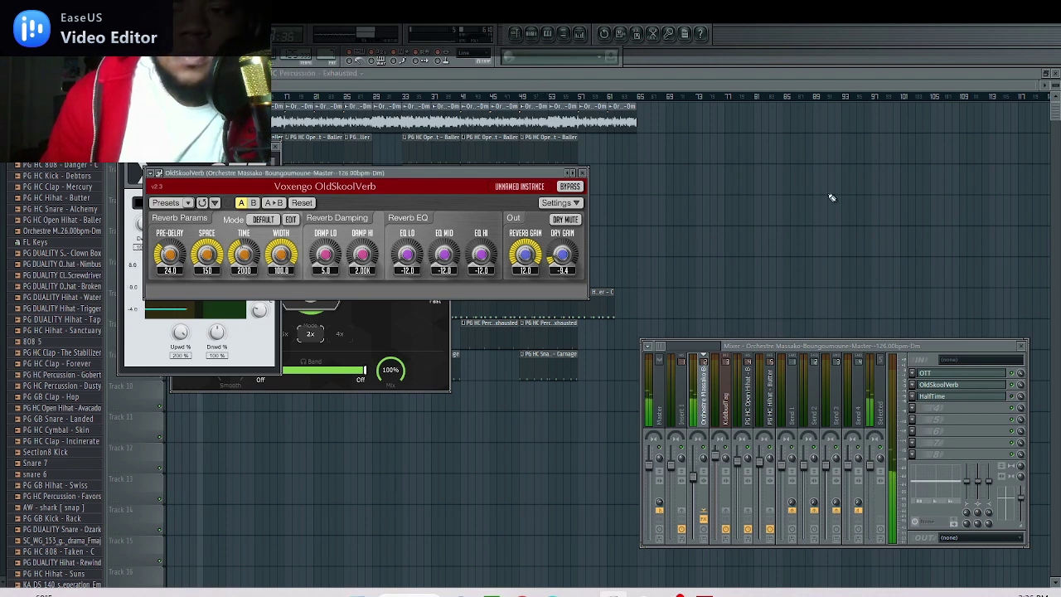
left_click(712, 219)
right_click(719, 221)
left_click_drag(720, 221, 452, 125)
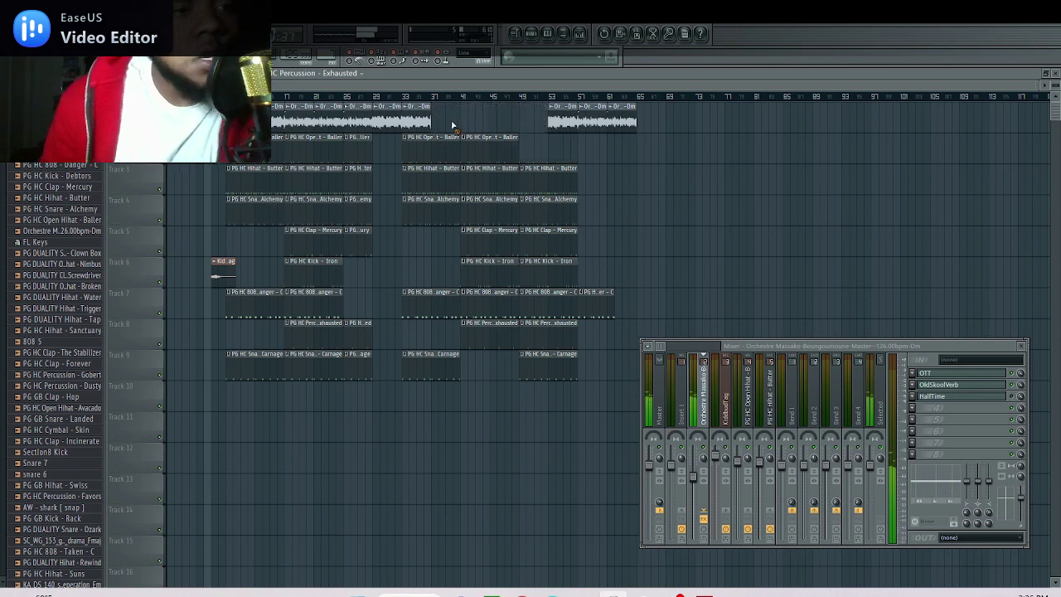
right_click(339, 123)
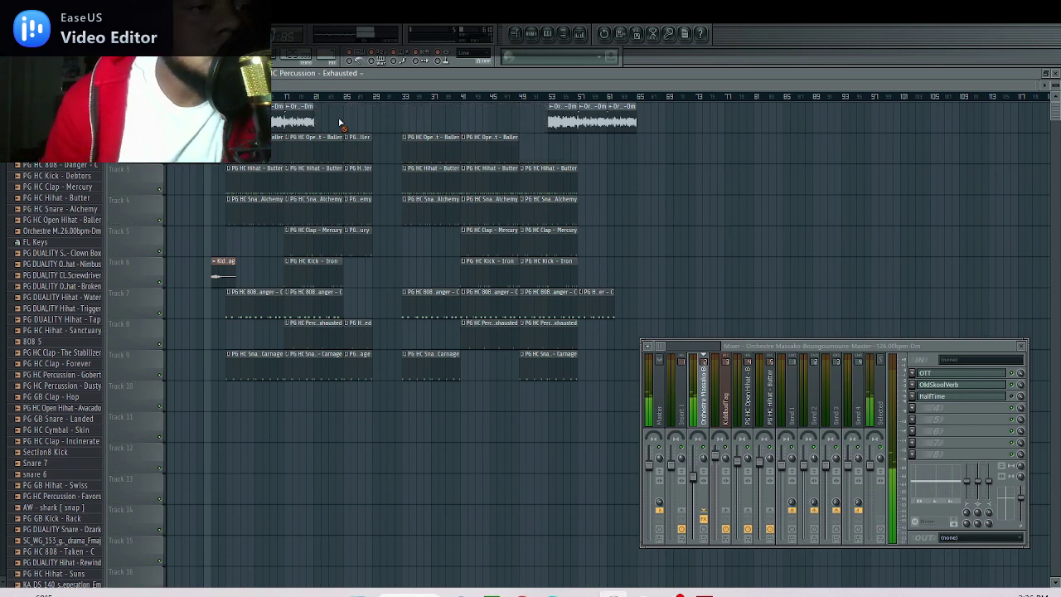
left_click(609, 34)
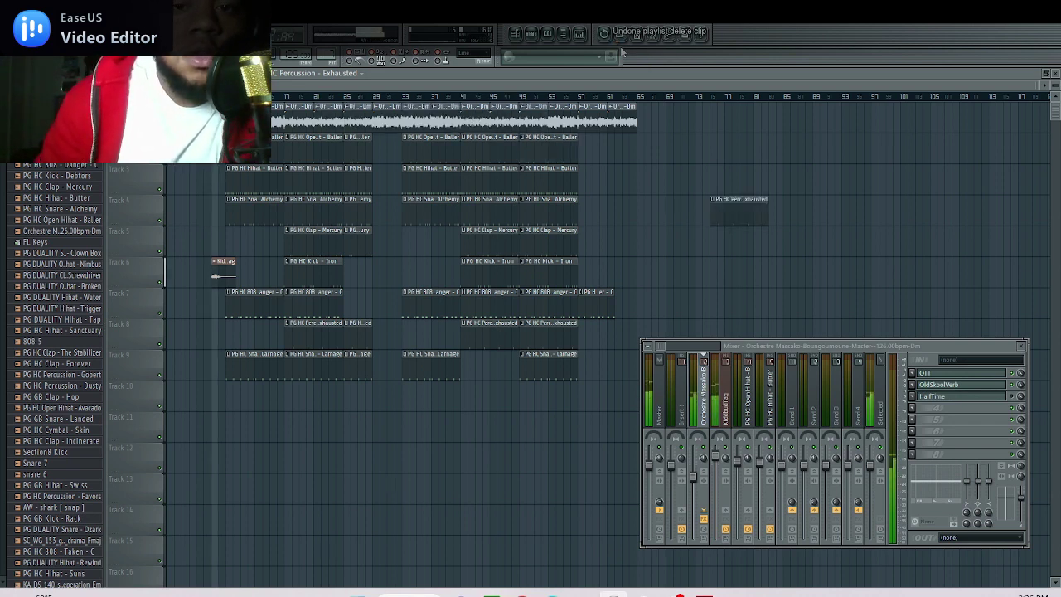
right_click(749, 210)
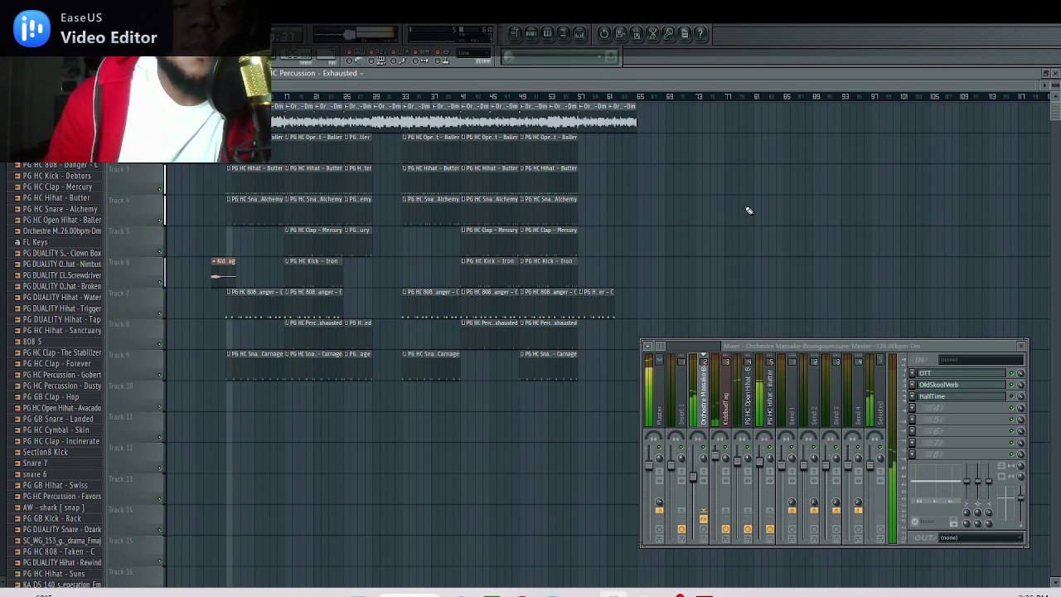